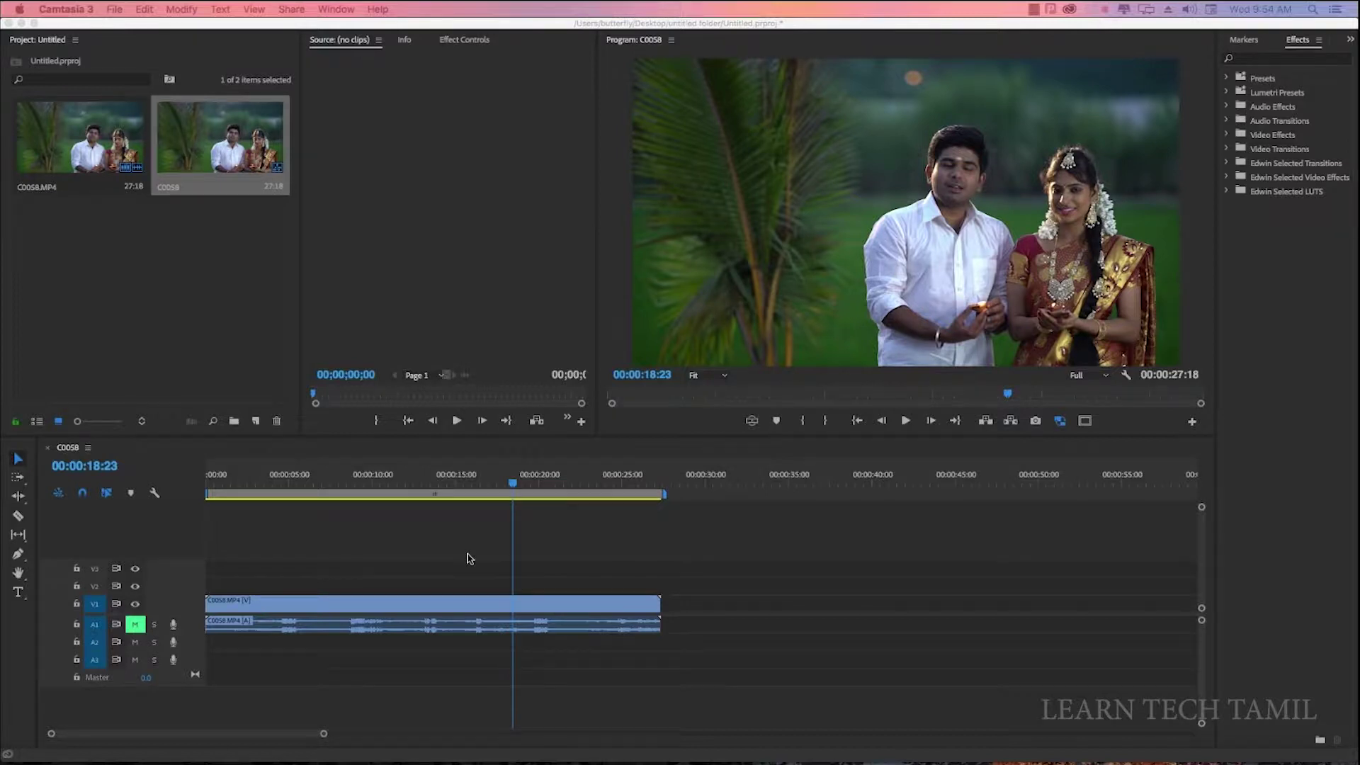
Scrub the timeline and enlarge track heights to show thumbnails and waveforms.
{"action": "left_click", "coordinate": [562, 481]}
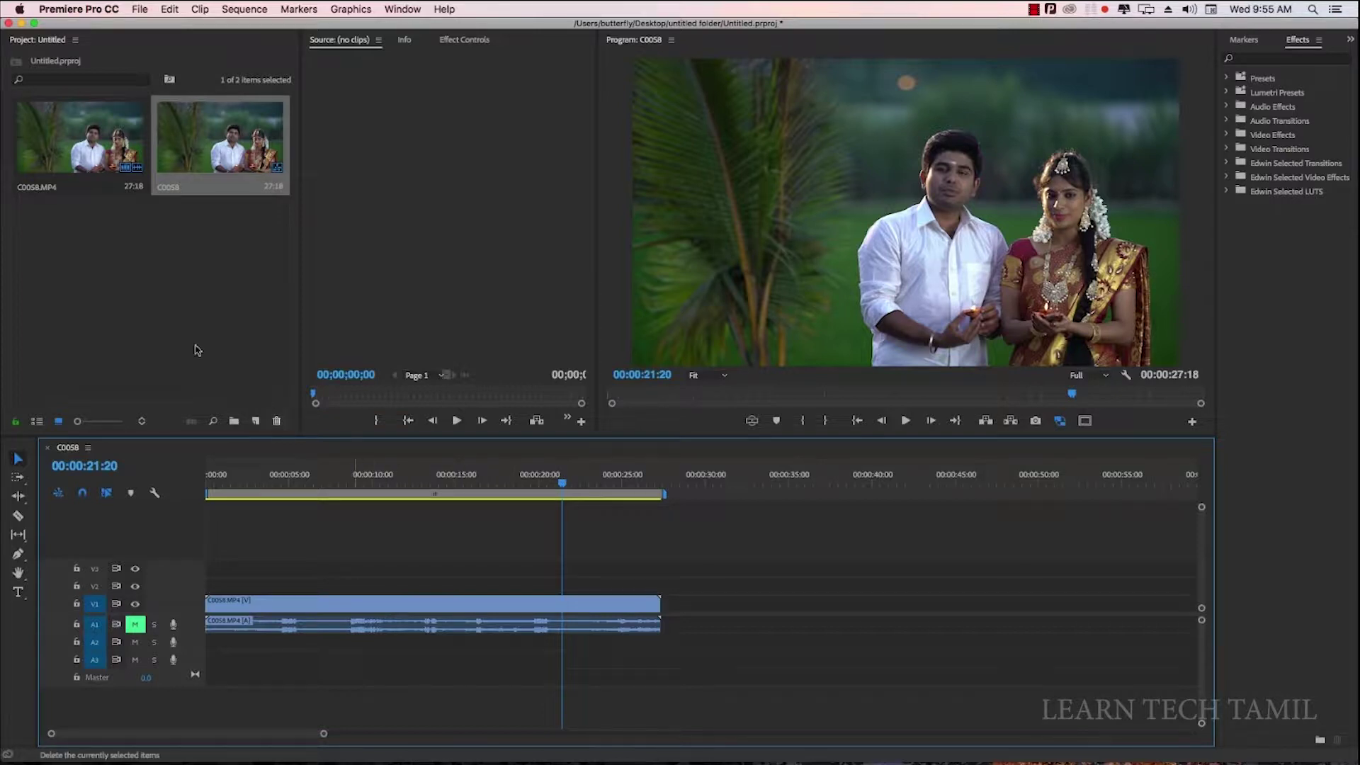
{"action": "left_click", "coordinate": [121, 288]}
{"action": "mouse_move", "coordinate": [335, 485]}
{"action": "left_mouse_down"}
{"action": "mouse_move", "coordinate": [227, 485]}
{"action": "mouse_move", "coordinate": [533, 484]}
{"action": "left_mouse_up"}
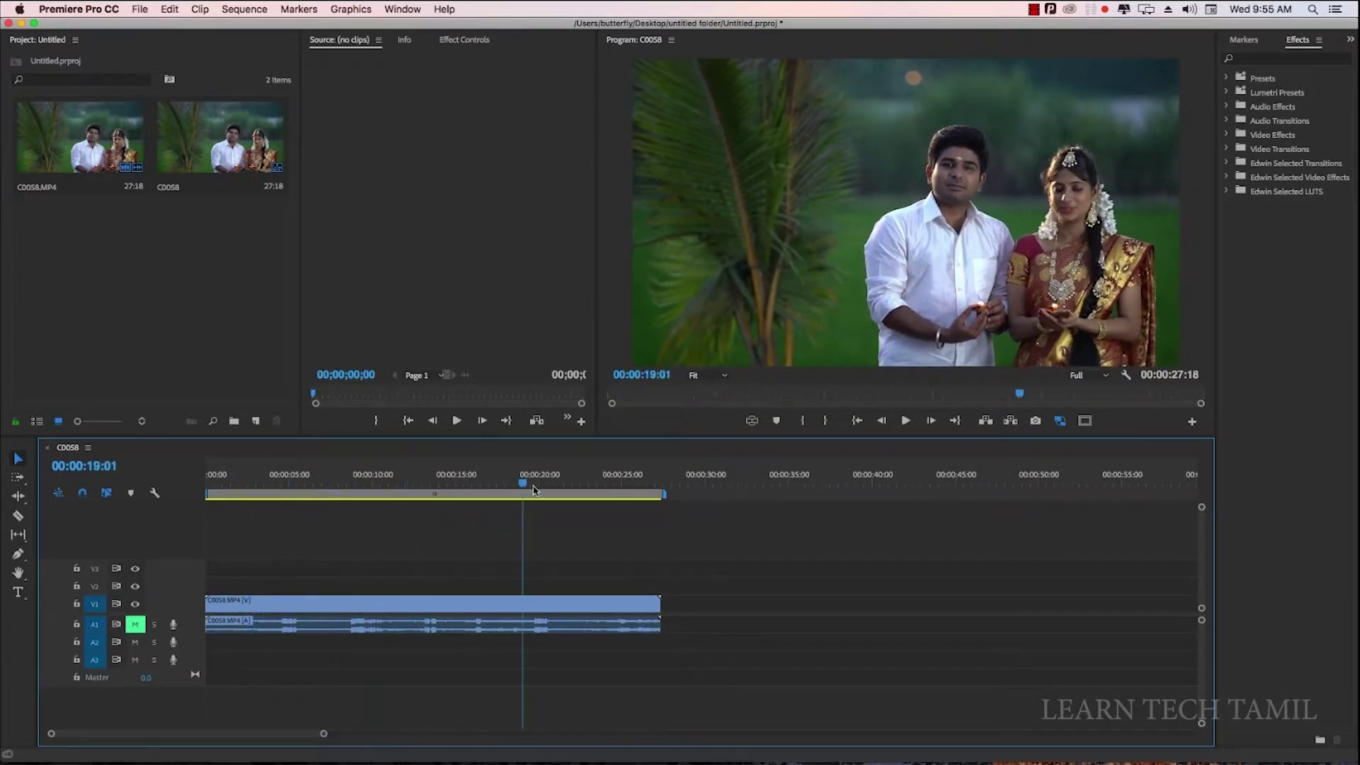
{"action": "left_click", "coordinate": [532, 606]}
{"action": "key", "text": "shift+equal"}
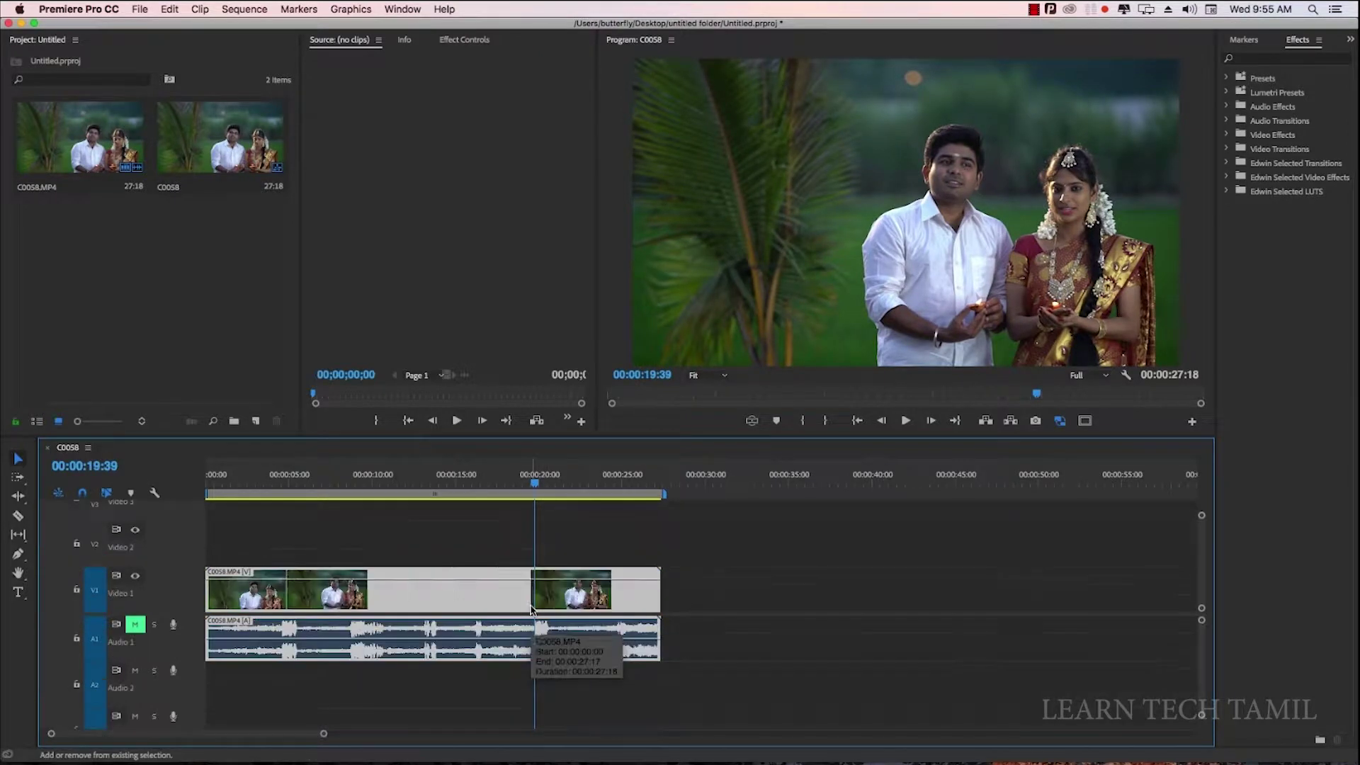
Play the sequence and park the playhead at 00:00:12:41.
{"action": "left_click_drag", "start_coordinate": [534, 484], "coordinate": [416, 488]}
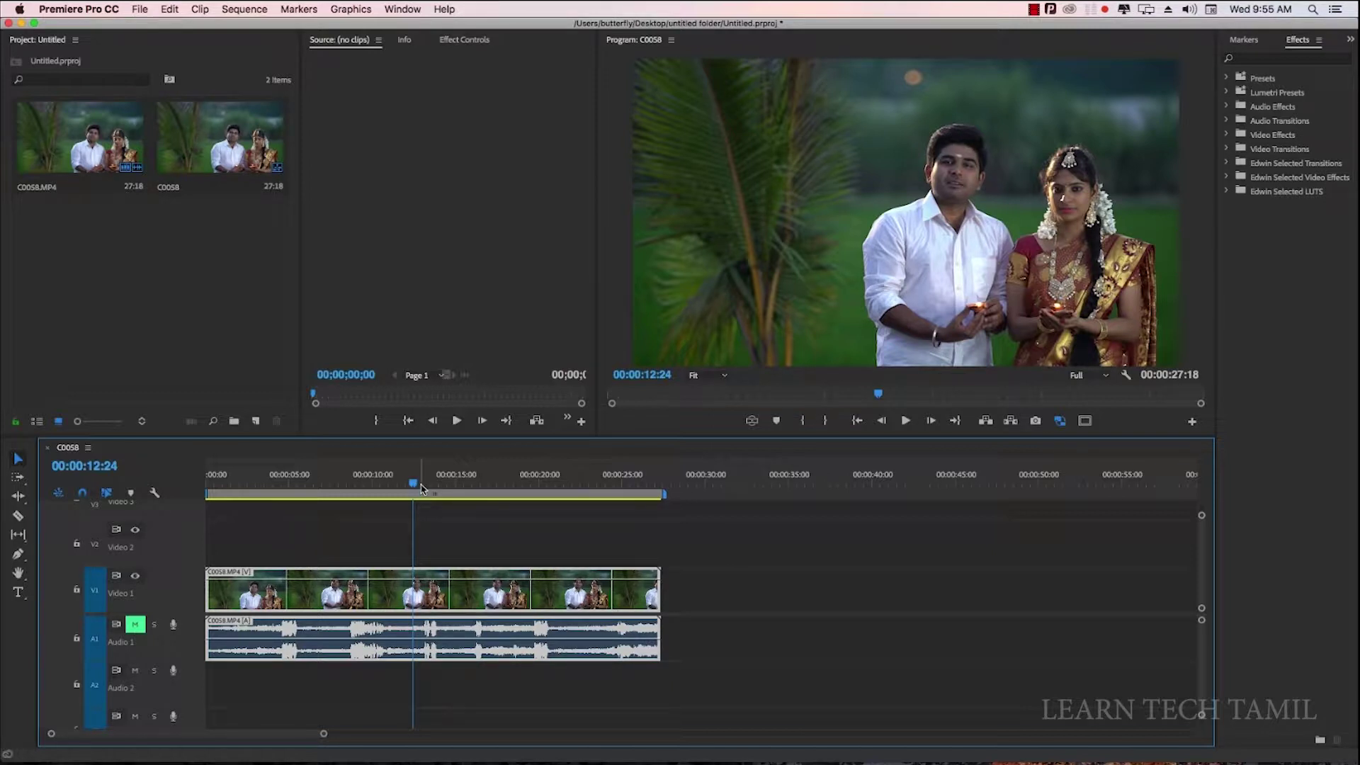
{"action": "key", "text": "space"}
{"action": "left_click", "coordinate": [424, 489]}
{"action": "left_click", "coordinate": [442, 549]}
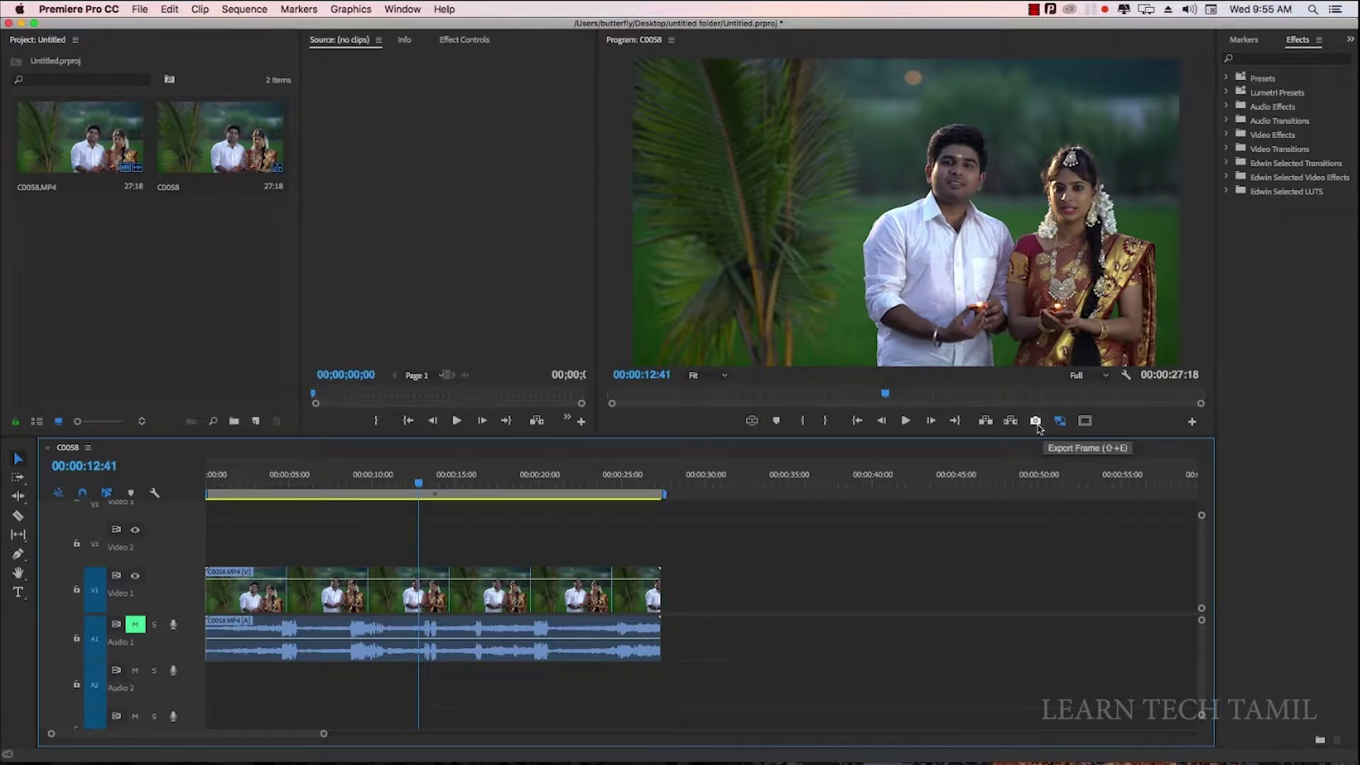
Export the 12:41 frame as a JPEG still named 'Model 1', imported into the project.
{"action": "left_click", "coordinate": [1192, 422]}
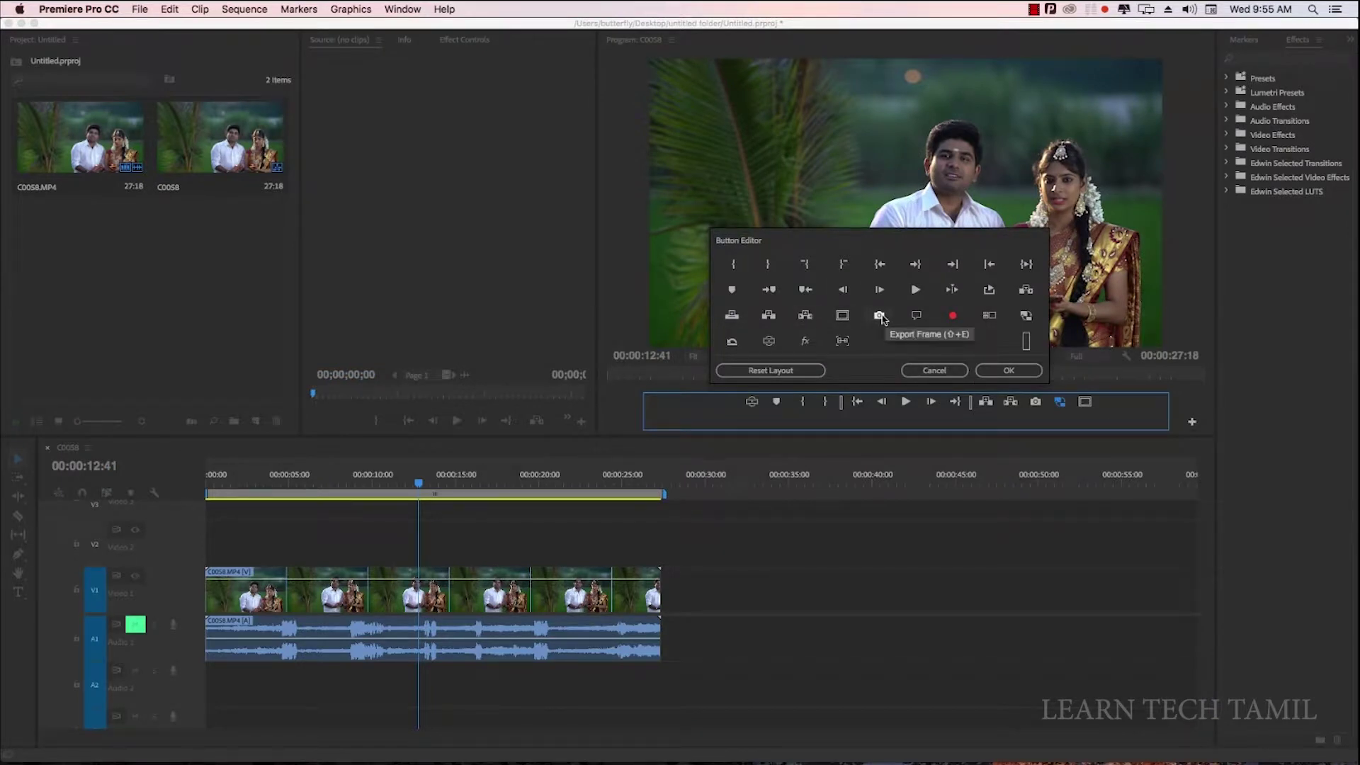
{"action": "left_click", "coordinate": [956, 374]}
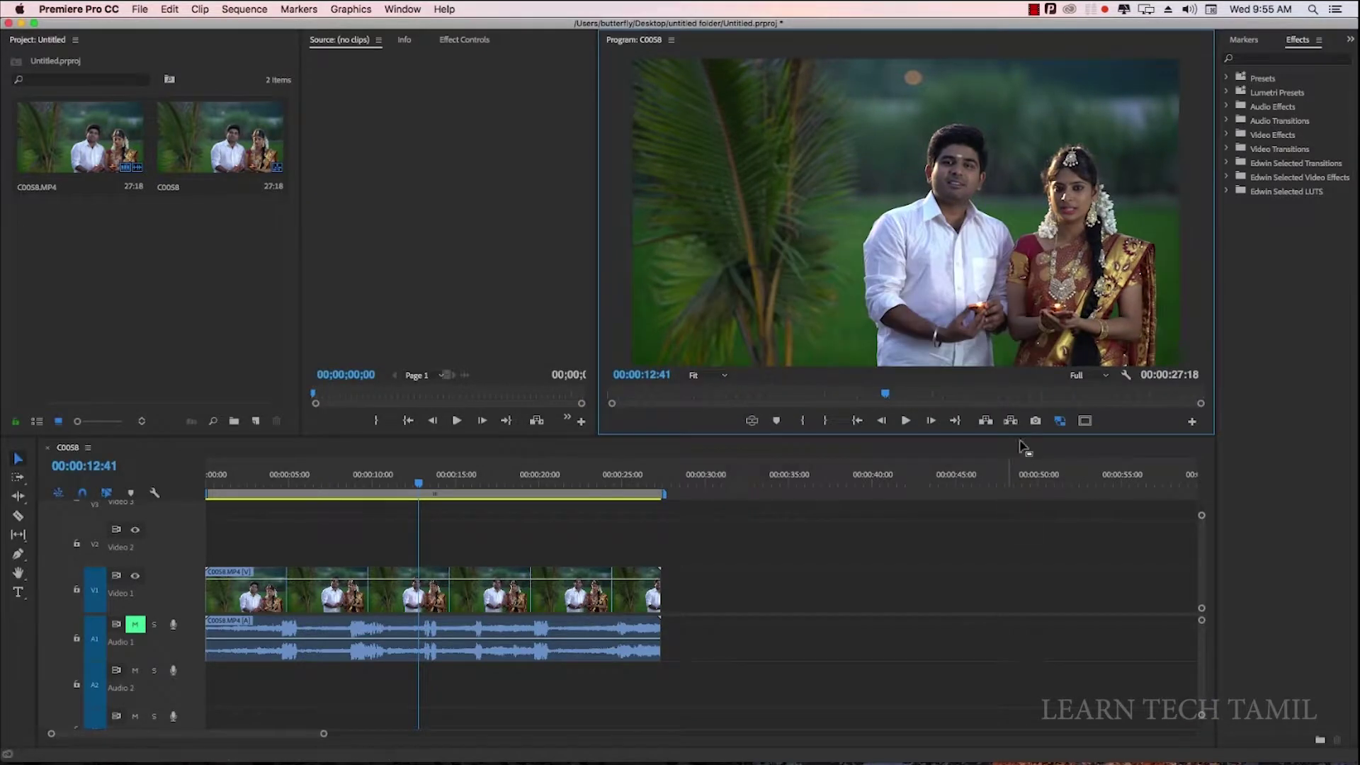
{"action": "left_click", "coordinate": [1036, 421]}
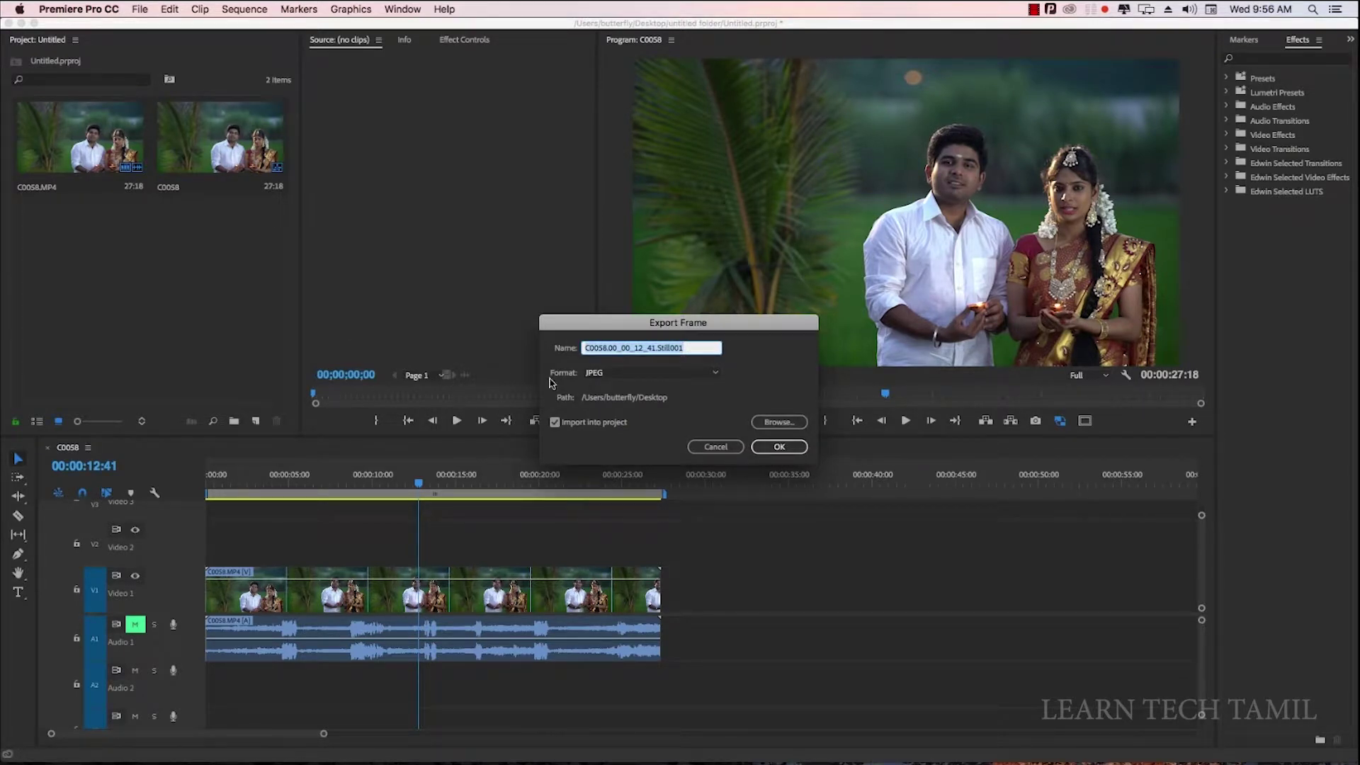
{"action": "type", "text": "Model 1"}
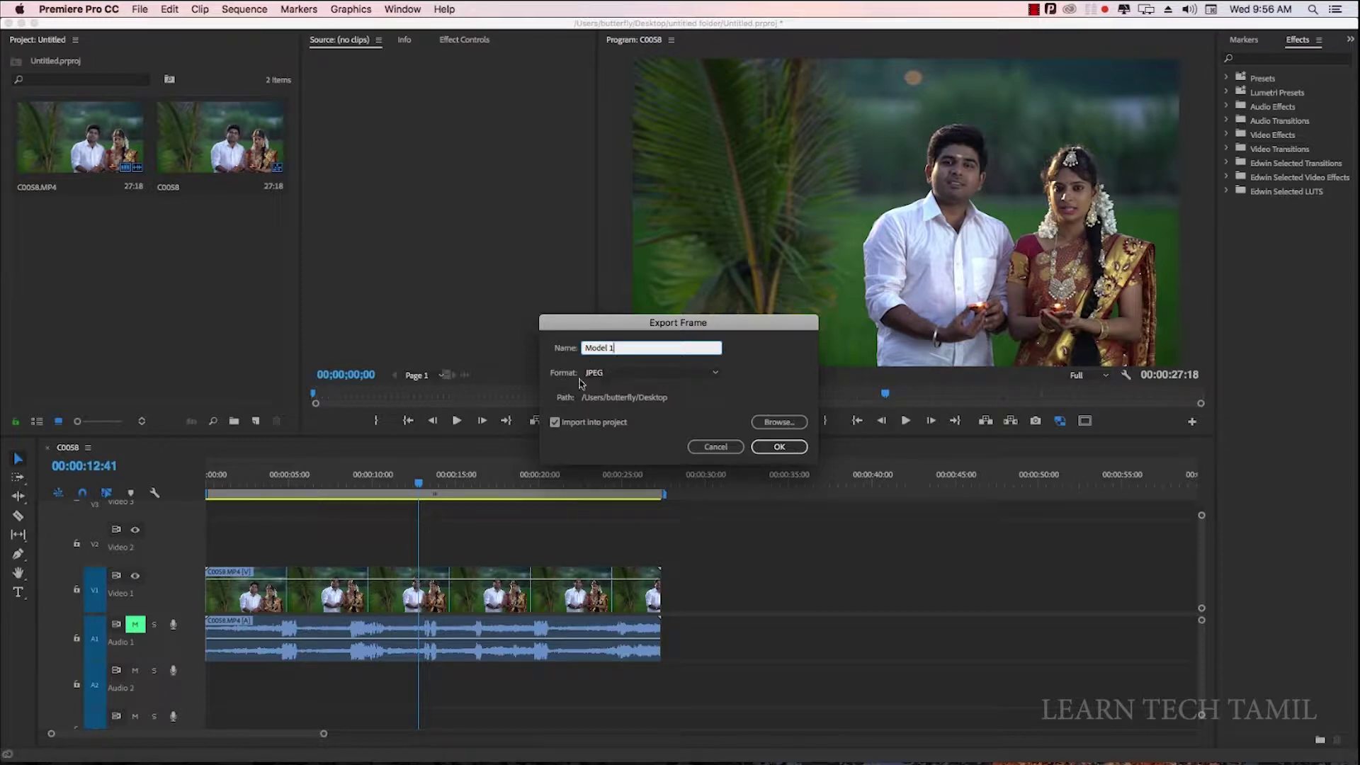
{"action": "left_click", "coordinate": [601, 376]}
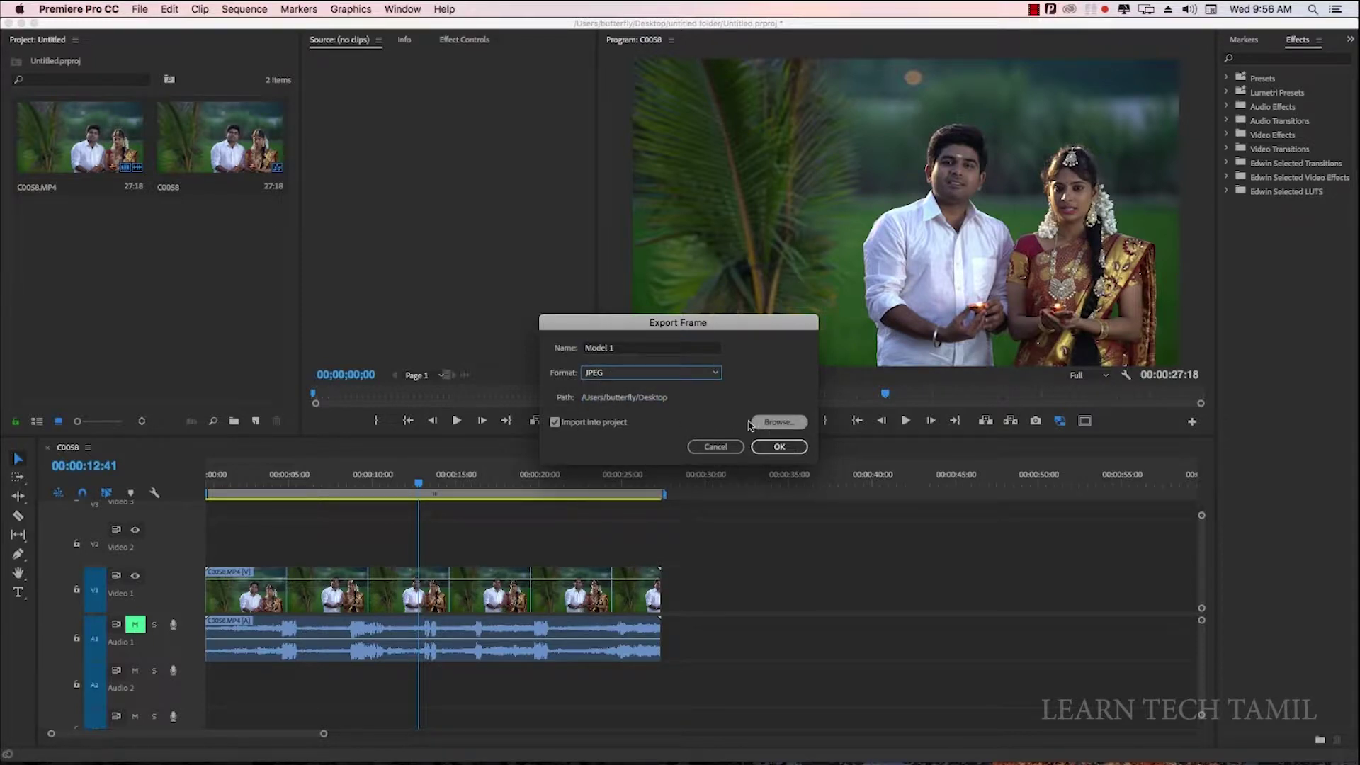
{"action": "left_click", "coordinate": [771, 449]}
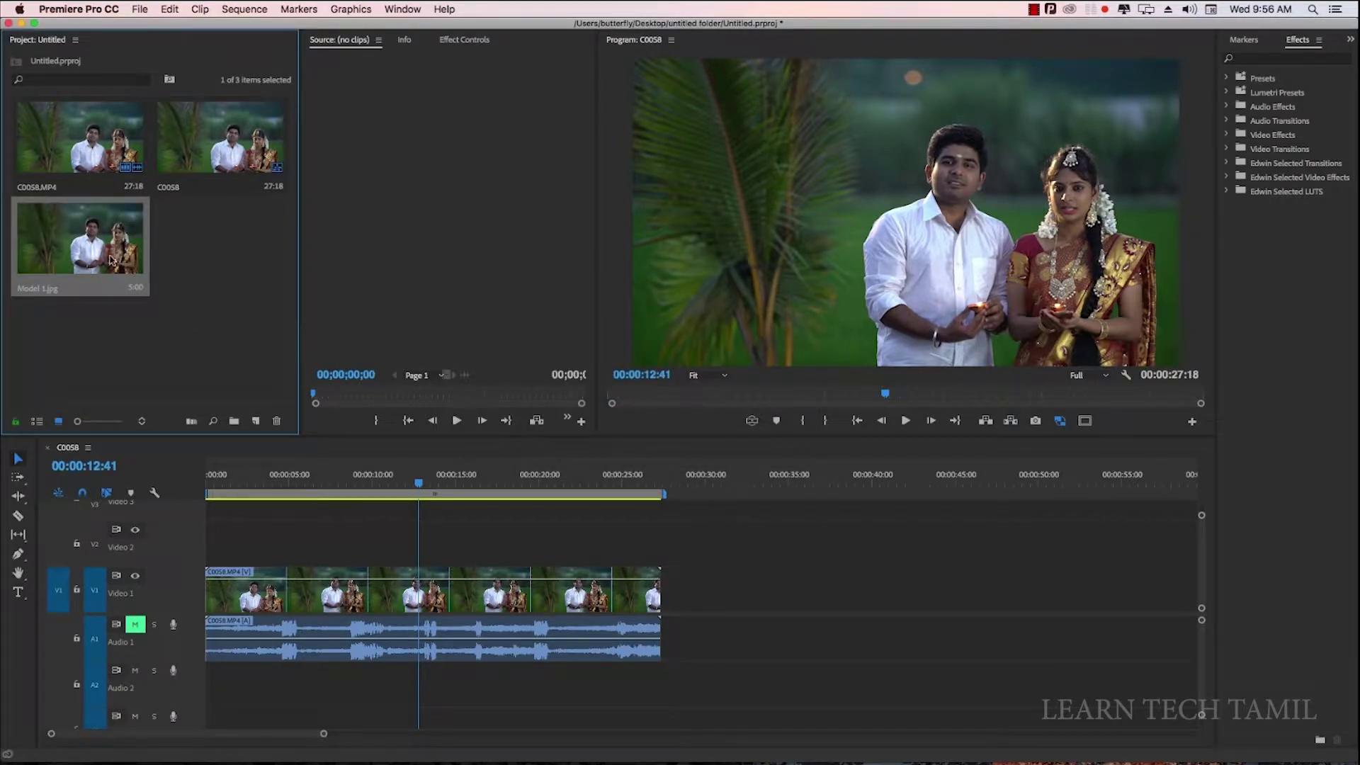
Quick Look Model 1.jpg on the desktop, then drop it onto Lightroom for import.
{"action": "left_click", "coordinate": [20, 24]}
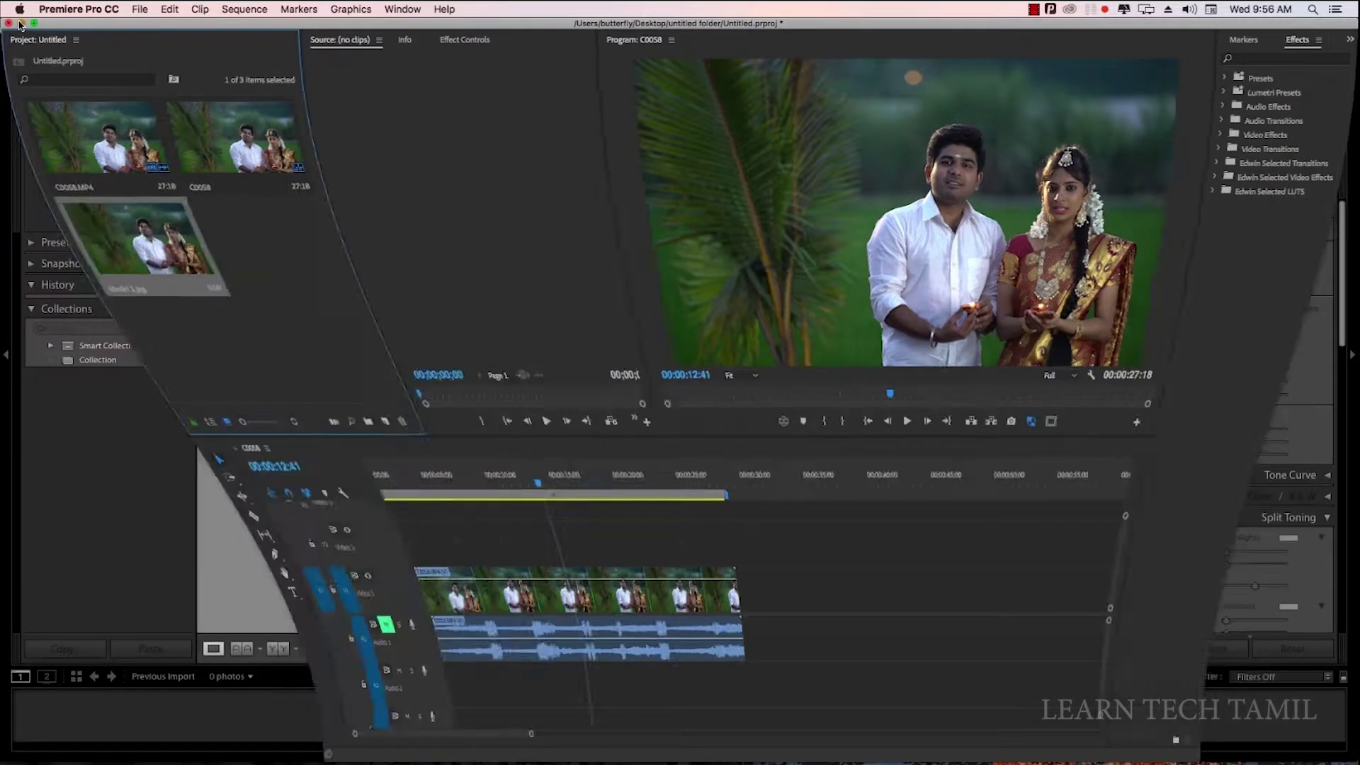
{"action": "left_click", "coordinate": [24, 26]}
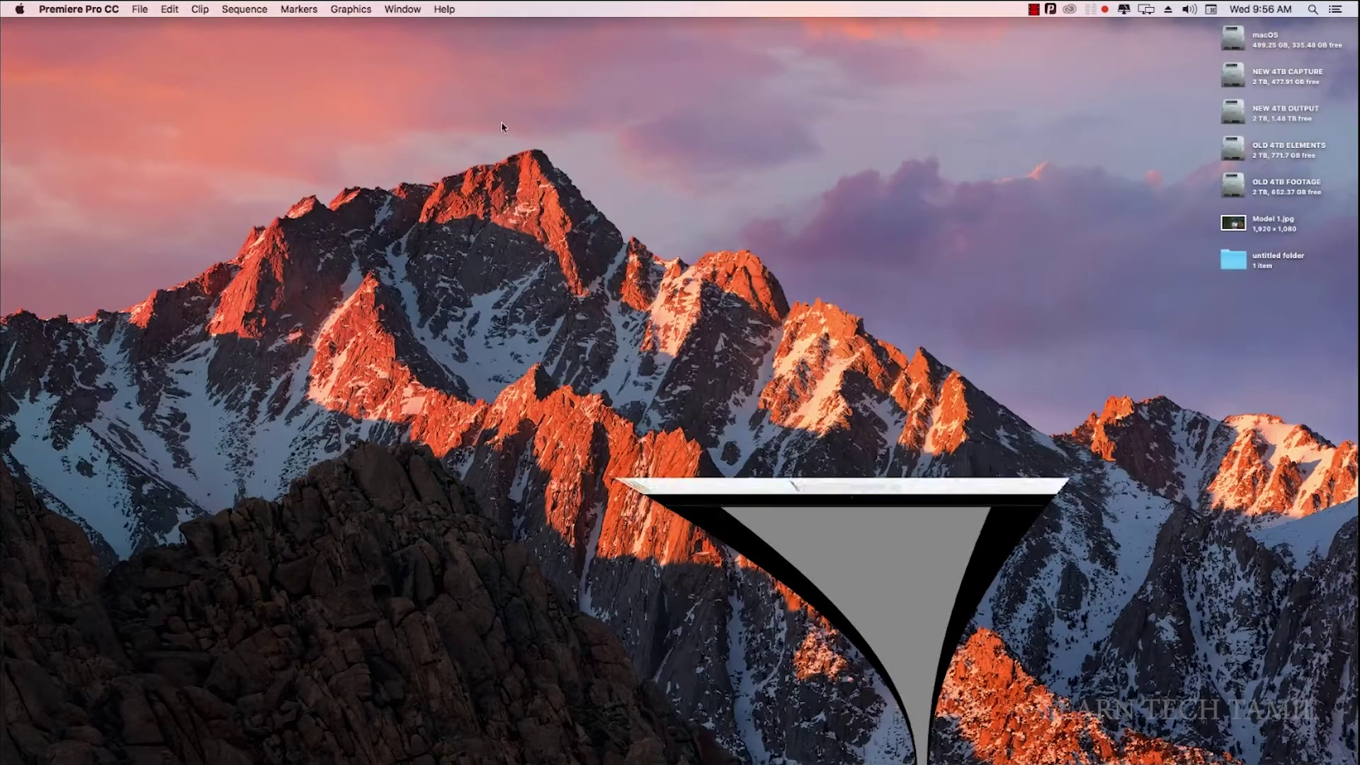
{"action": "left_click", "coordinate": [1241, 227]}
{"action": "key", "text": "space"}
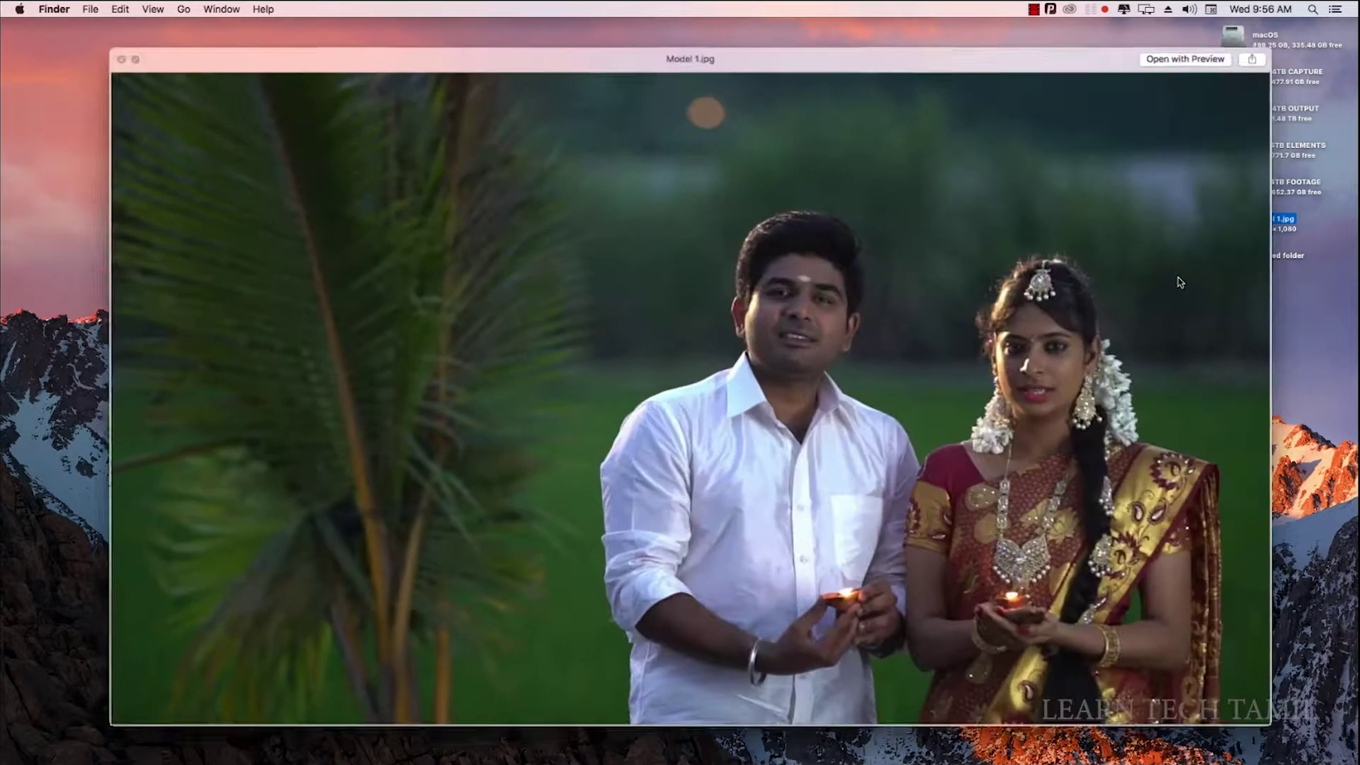
{"action": "key", "text": "space"}
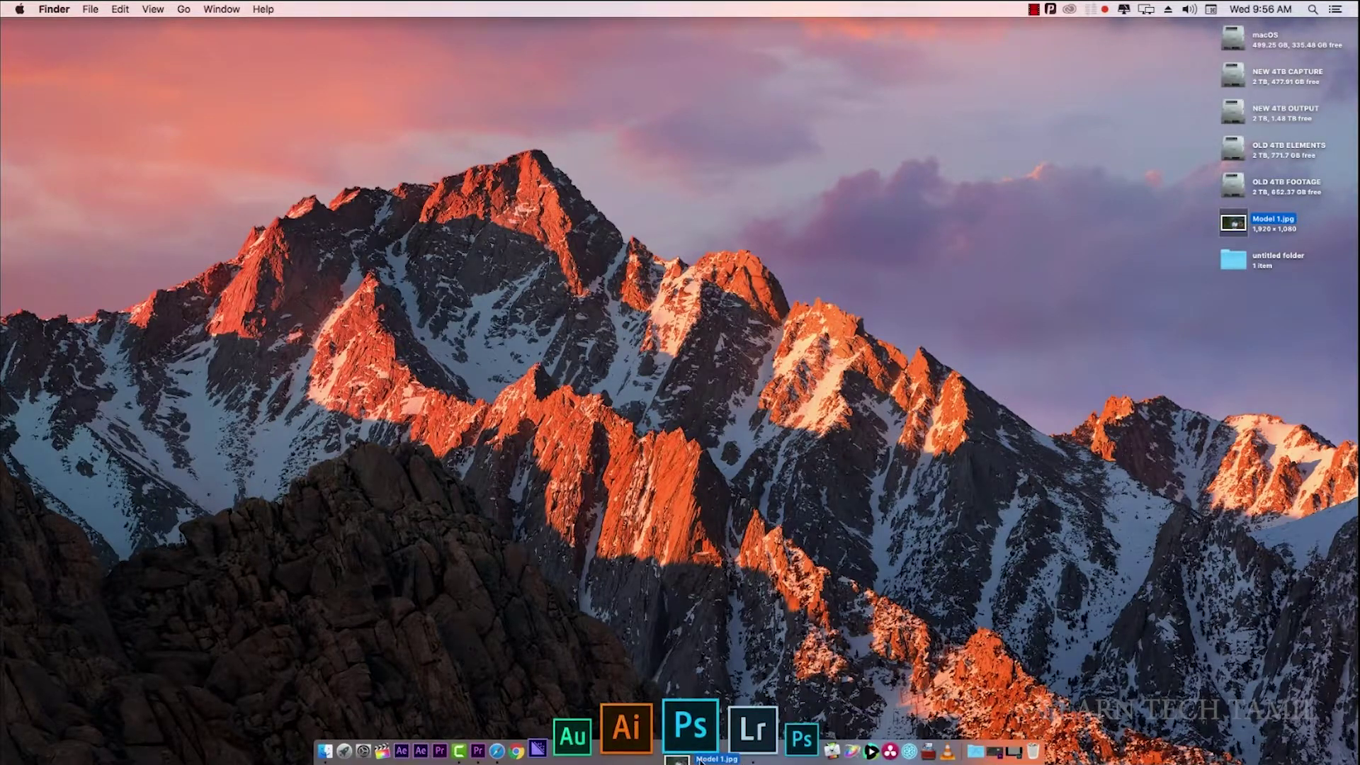
{"action": "left_click_drag", "start_coordinate": [1238, 227], "coordinate": [756, 728]}
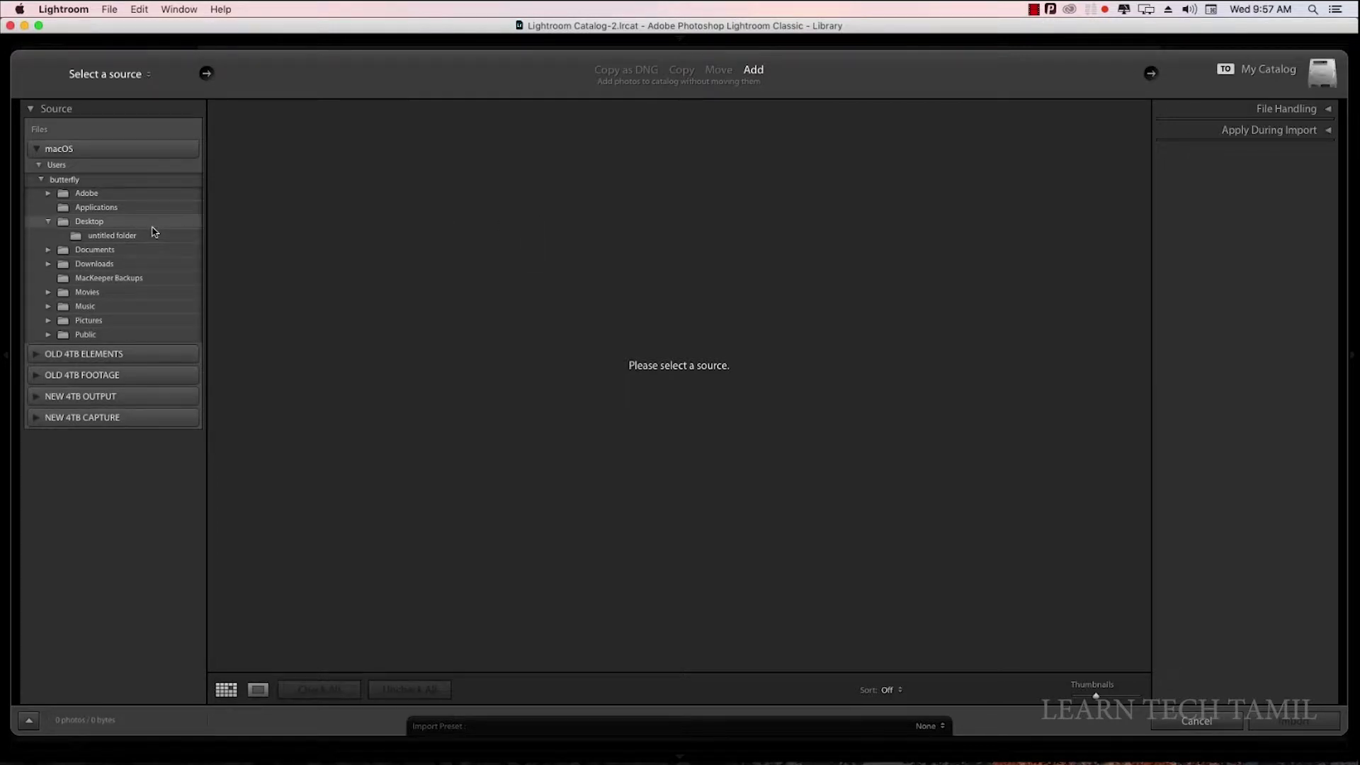
Import Model 1.jpg from the Desktop and open it in the Develop module.
{"action": "left_click", "coordinate": [100, 223]}
{"action": "left_click", "coordinate": [252, 206]}
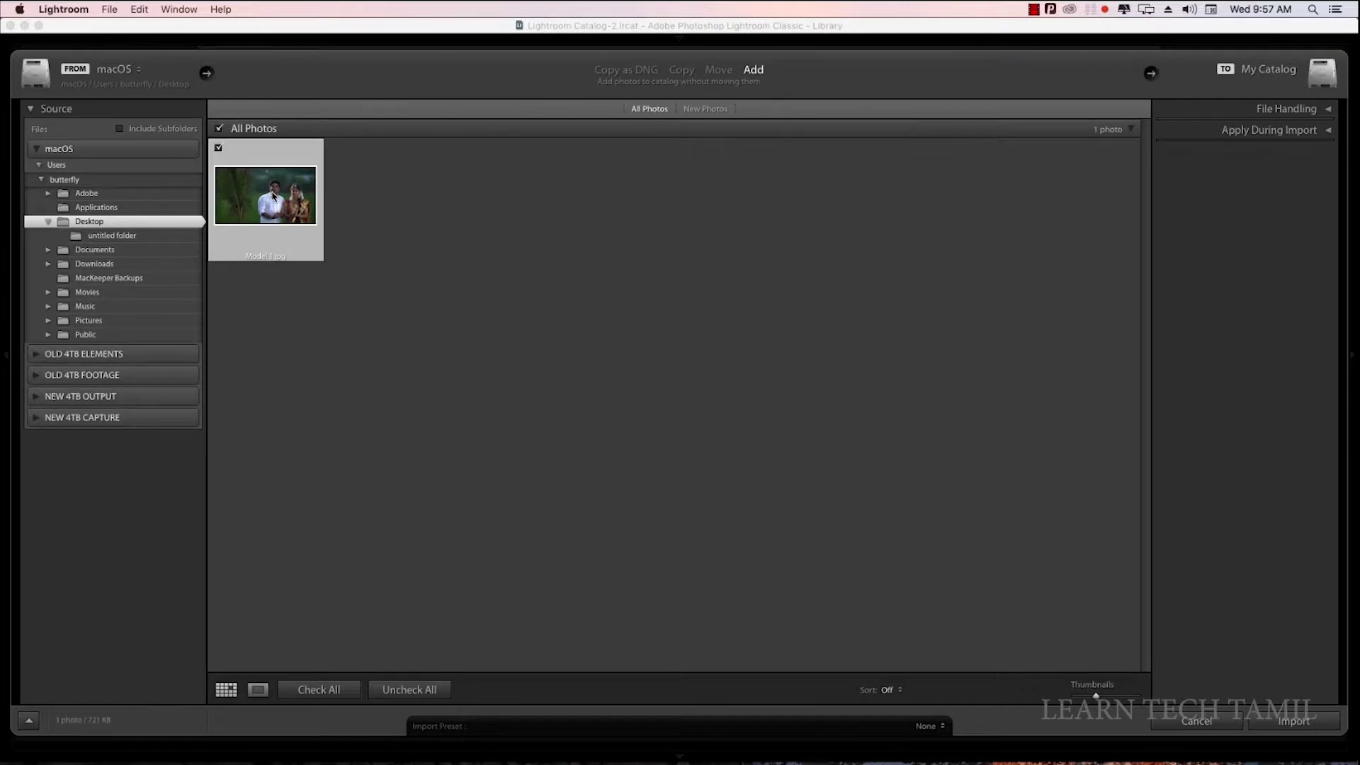
{"action": "left_click", "coordinate": [1293, 721]}
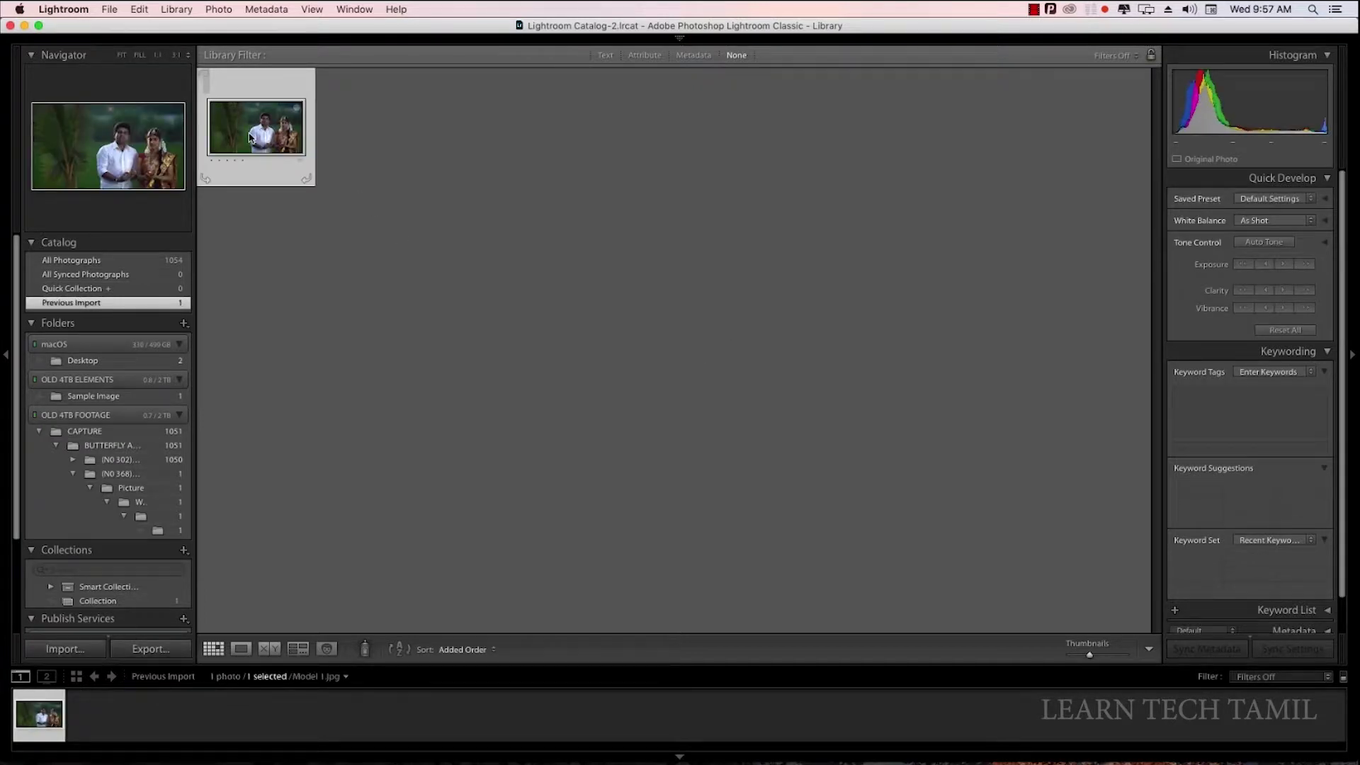
{"action": "double_click", "coordinate": [275, 129]}
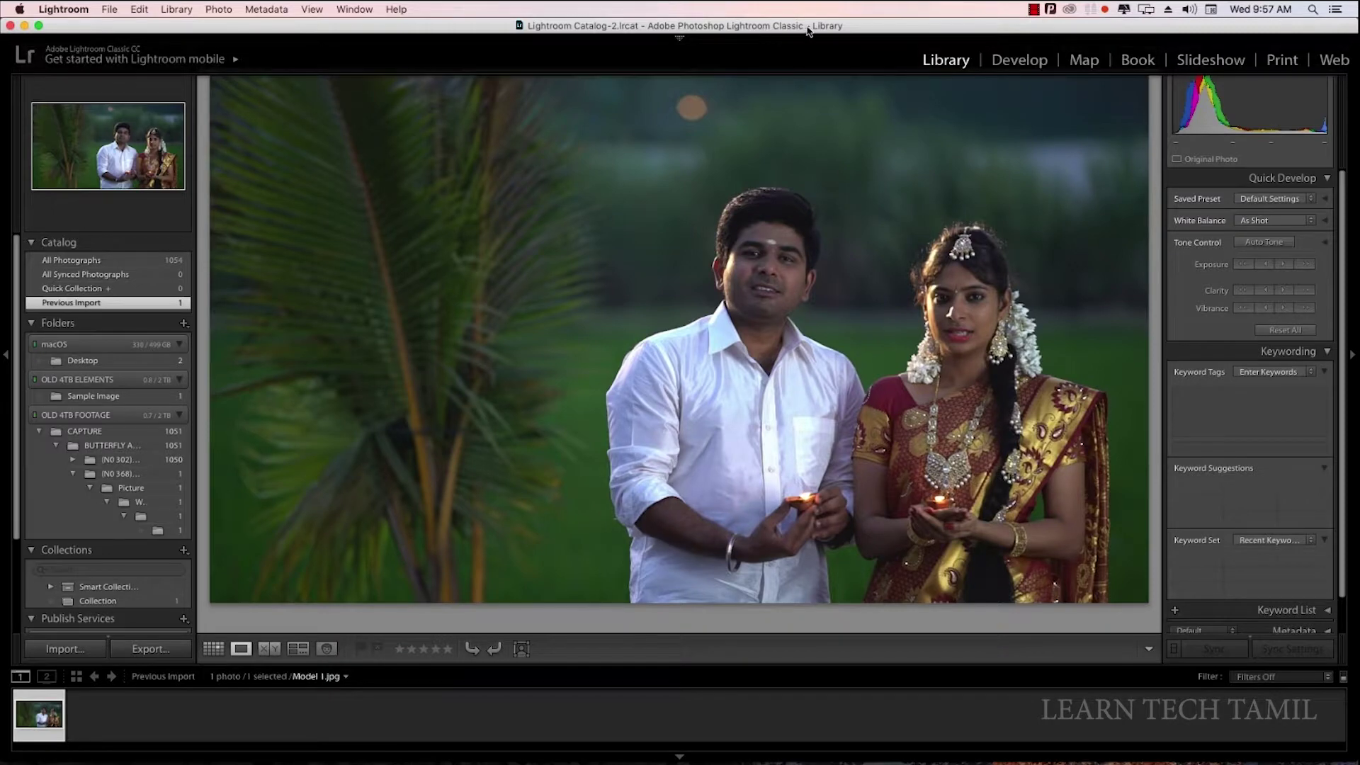
{"action": "left_click", "coordinate": [1046, 65]}
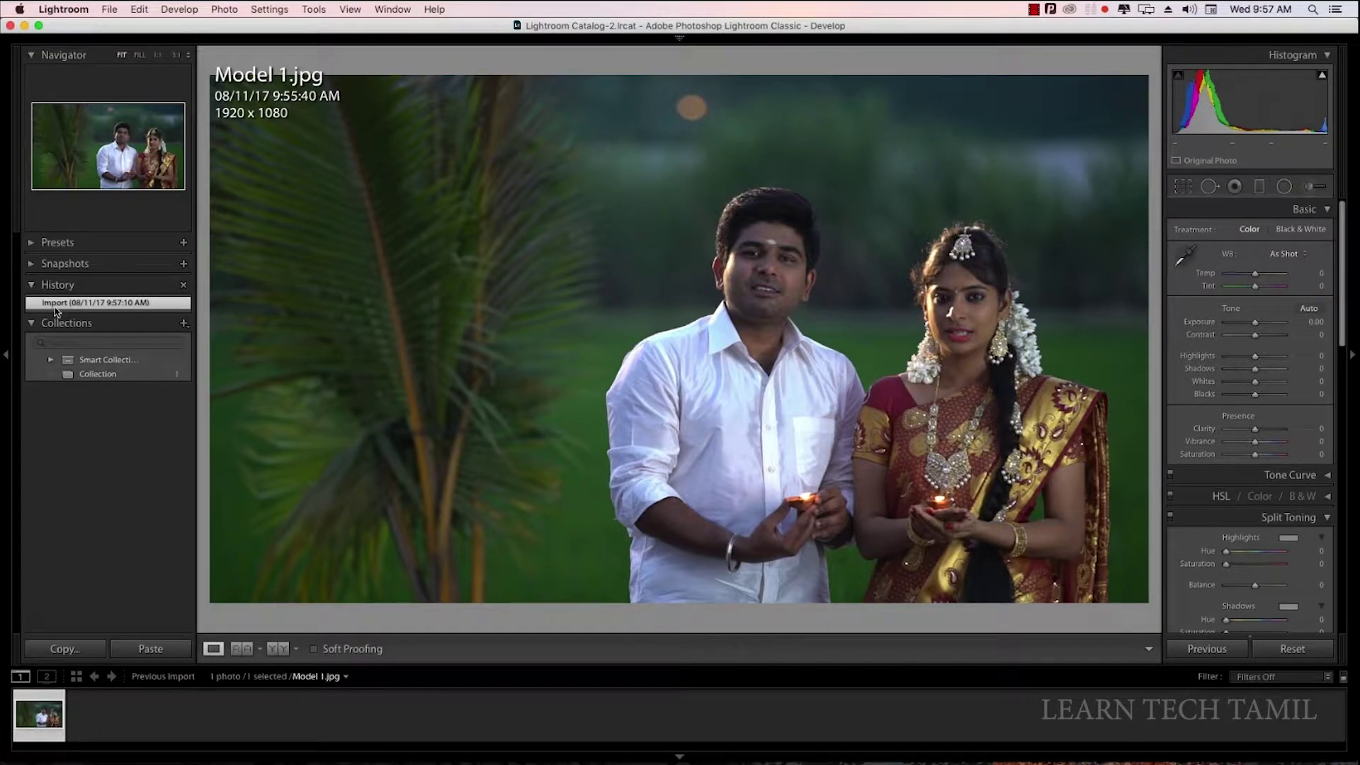
Audition several B&W and Color presets, settling on Cross Process 2.
{"action": "left_click", "coordinate": [33, 242]}
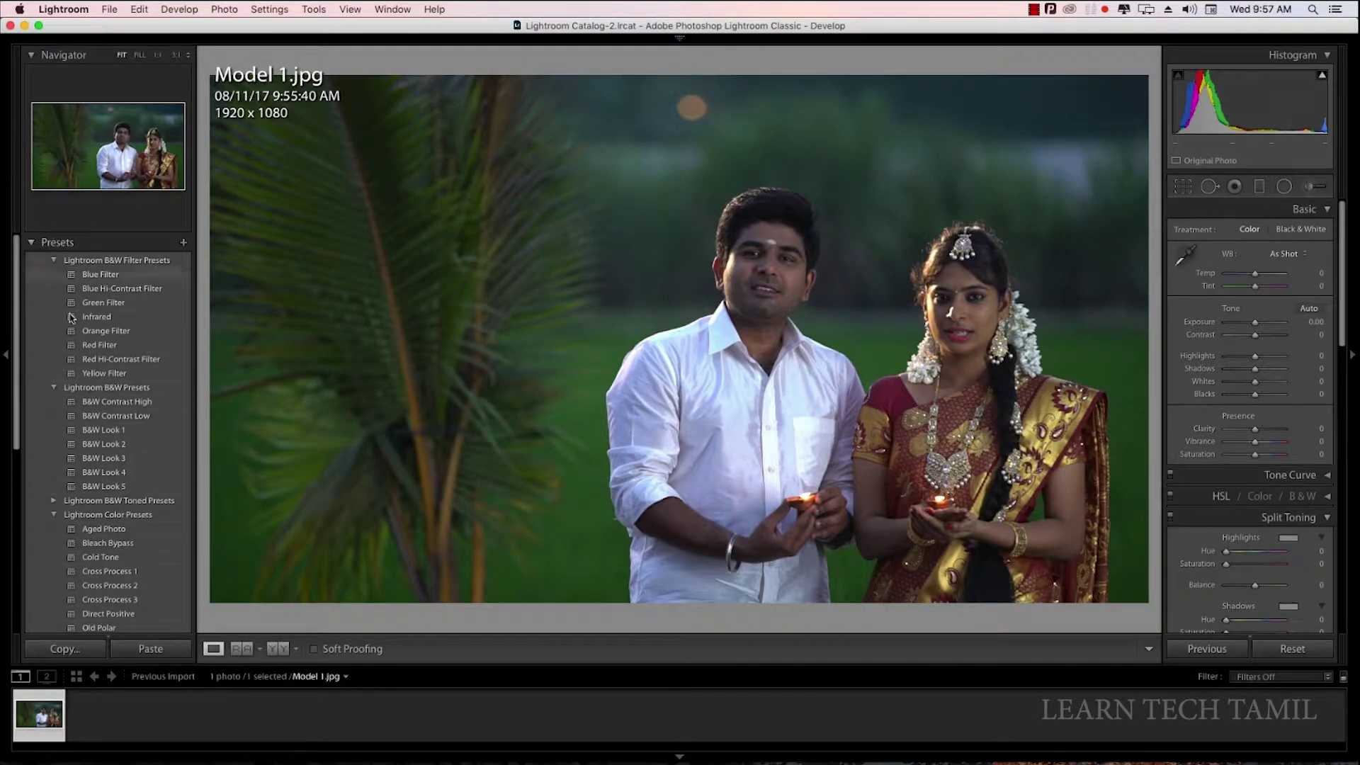
{"action": "left_click", "coordinate": [92, 318]}
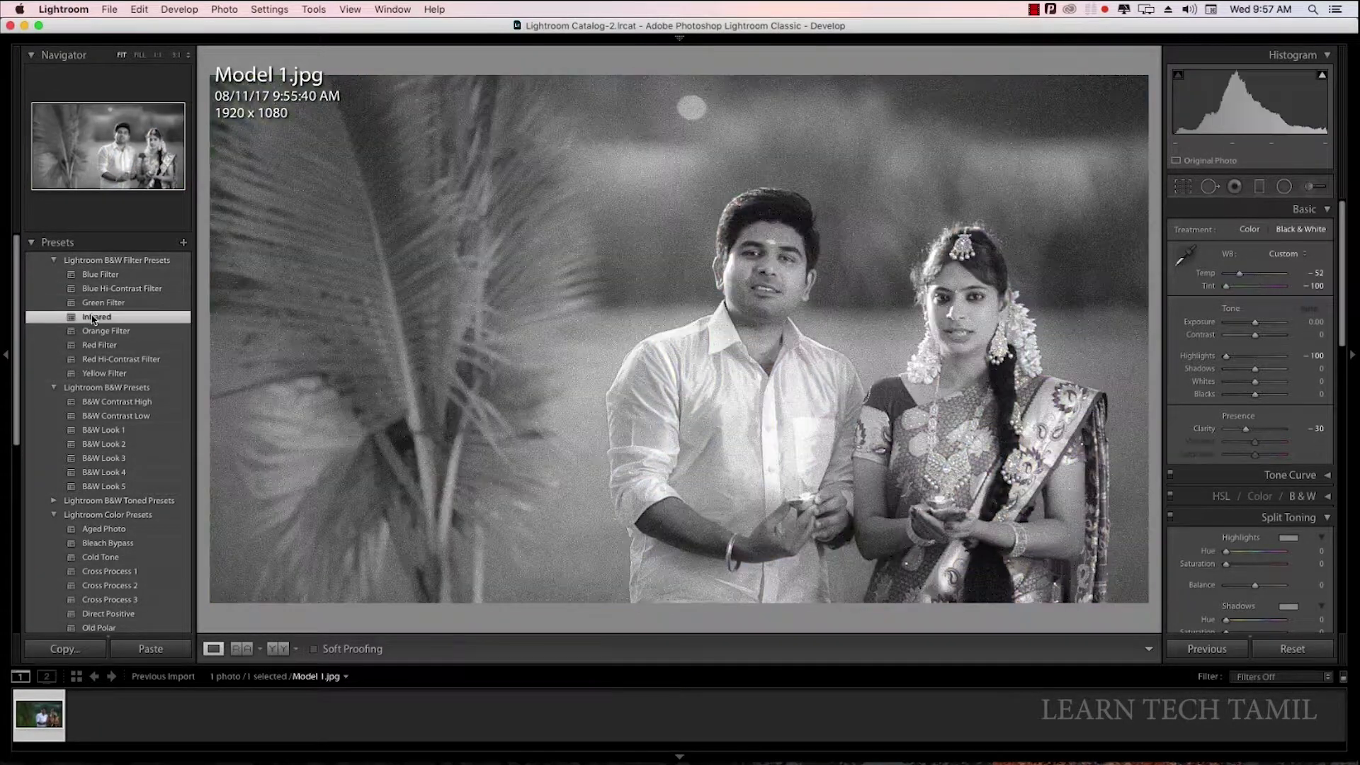
{"action": "left_click", "coordinate": [95, 416]}
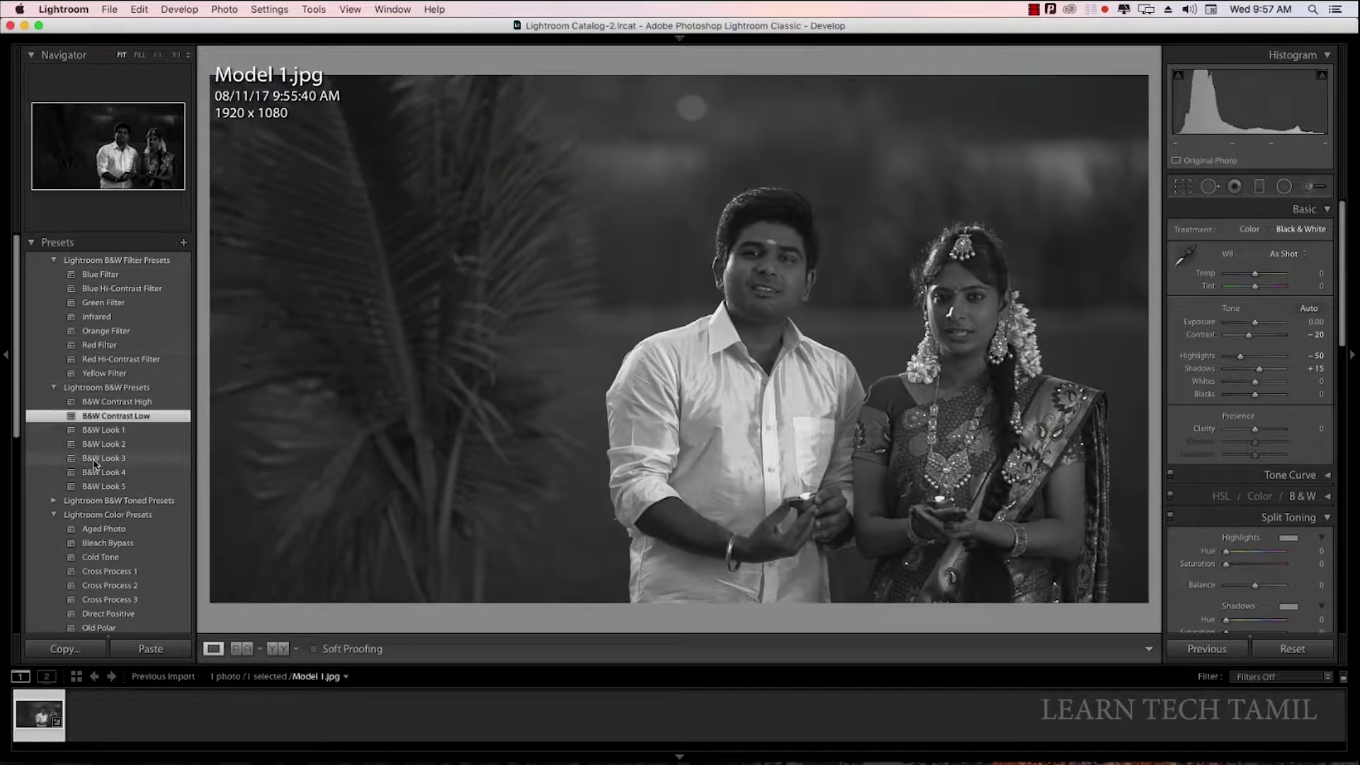
{"action": "left_click", "coordinate": [97, 458]}
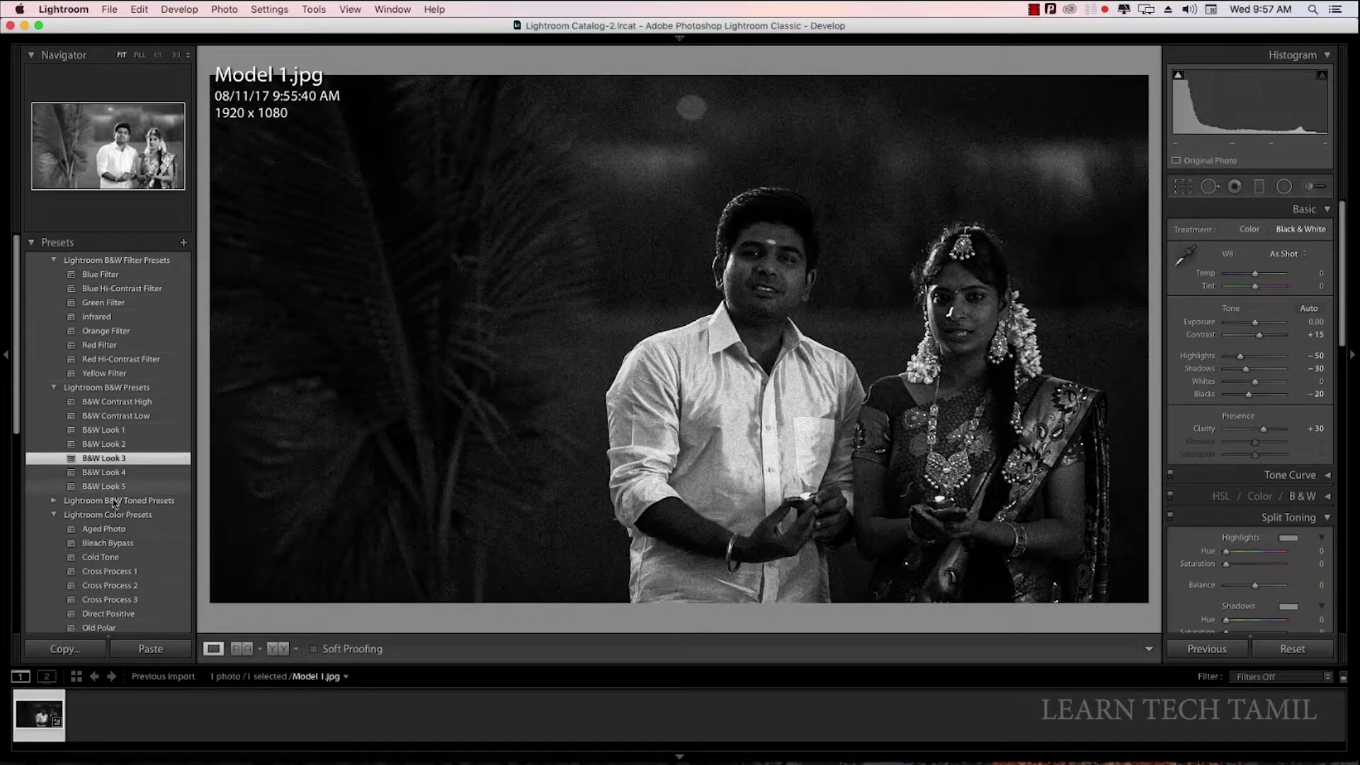
{"action": "left_click", "coordinate": [112, 488]}
{"action": "scroll", "coordinate": [114, 474], "scroll_direction": "down", "scroll_amount": 4}
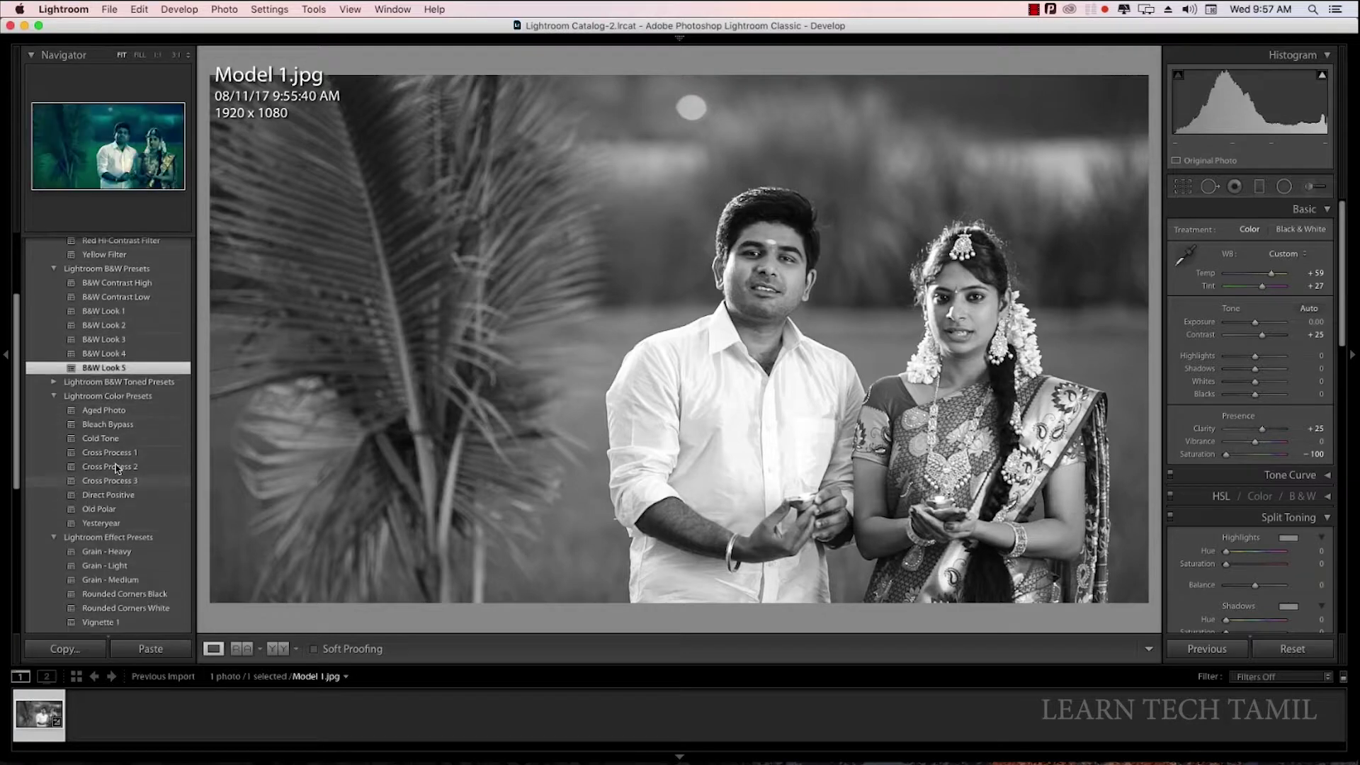
{"action": "left_click", "coordinate": [115, 453]}
{"action": "left_click", "coordinate": [112, 439]}
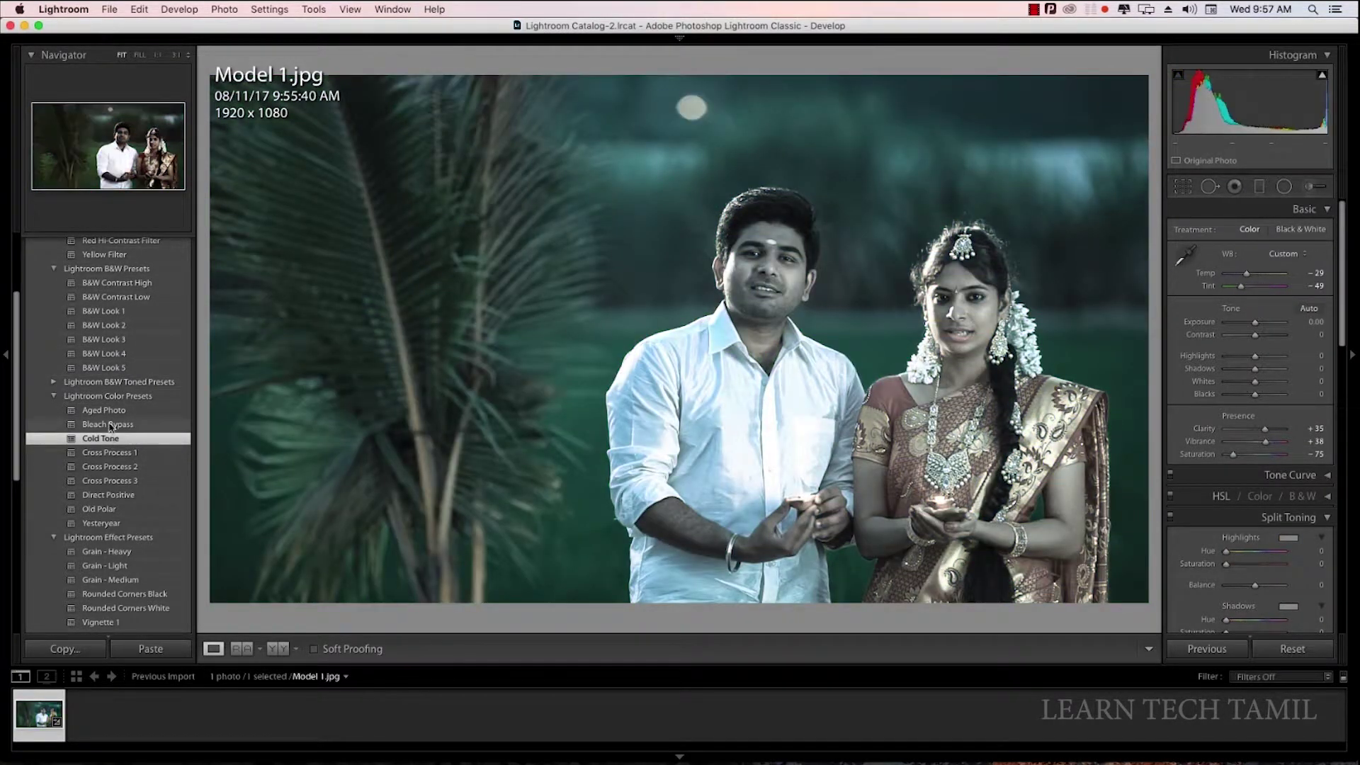
{"action": "left_click", "coordinate": [110, 424]}
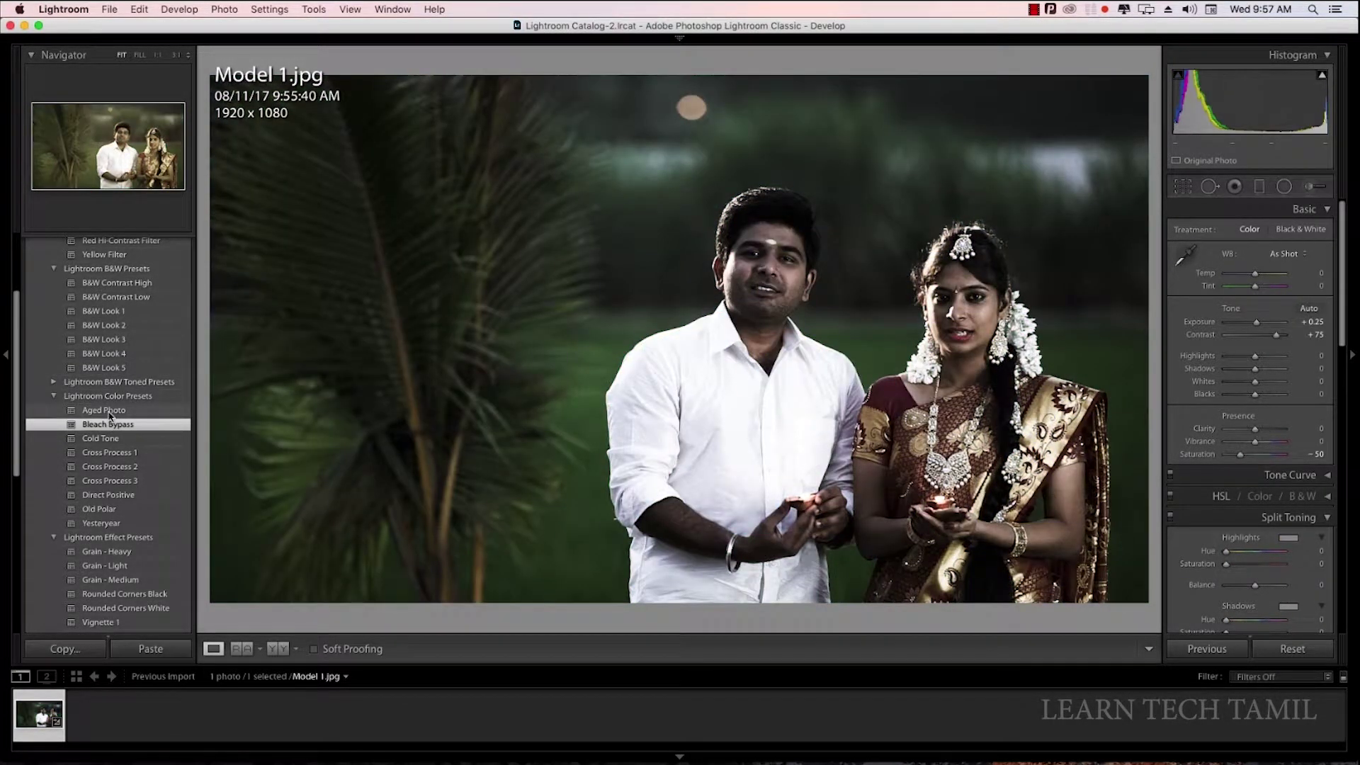
{"action": "left_click", "coordinate": [108, 411]}
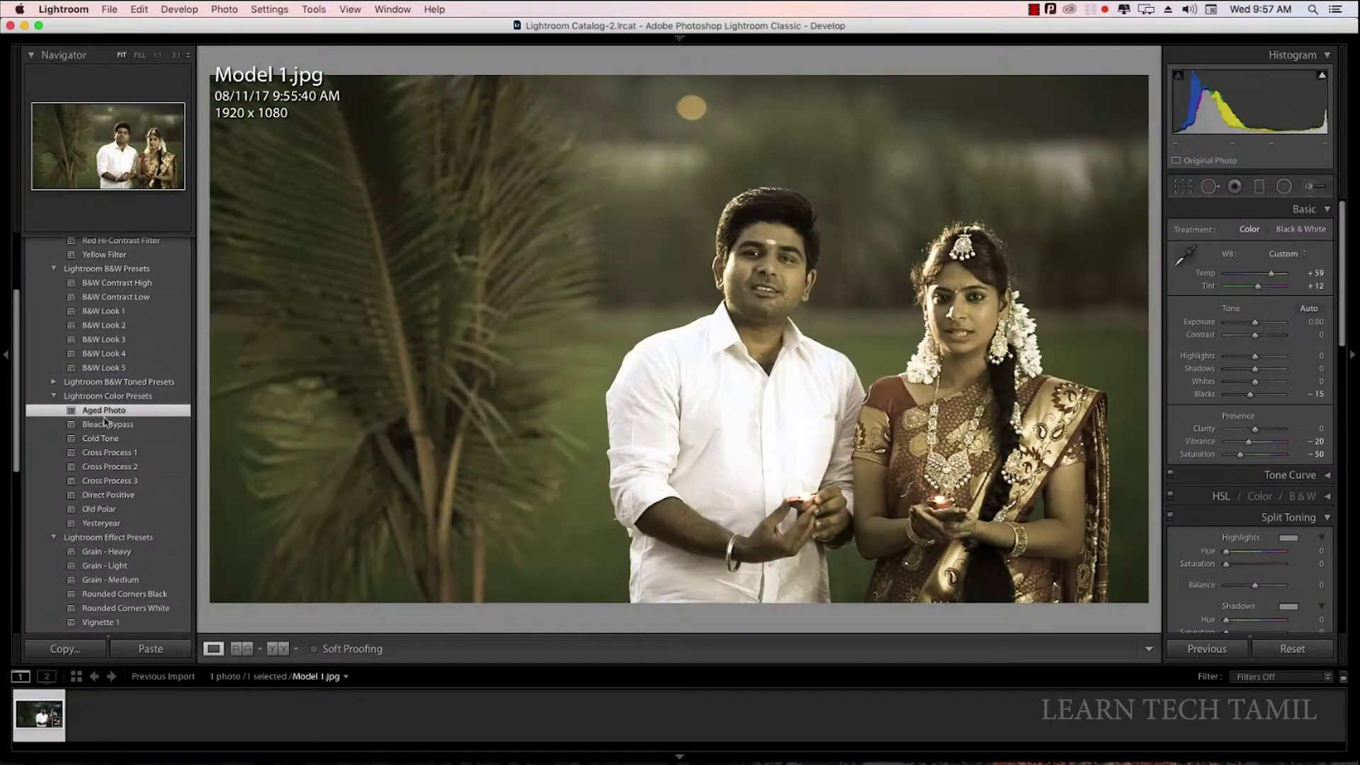
{"action": "left_click", "coordinate": [105, 468]}
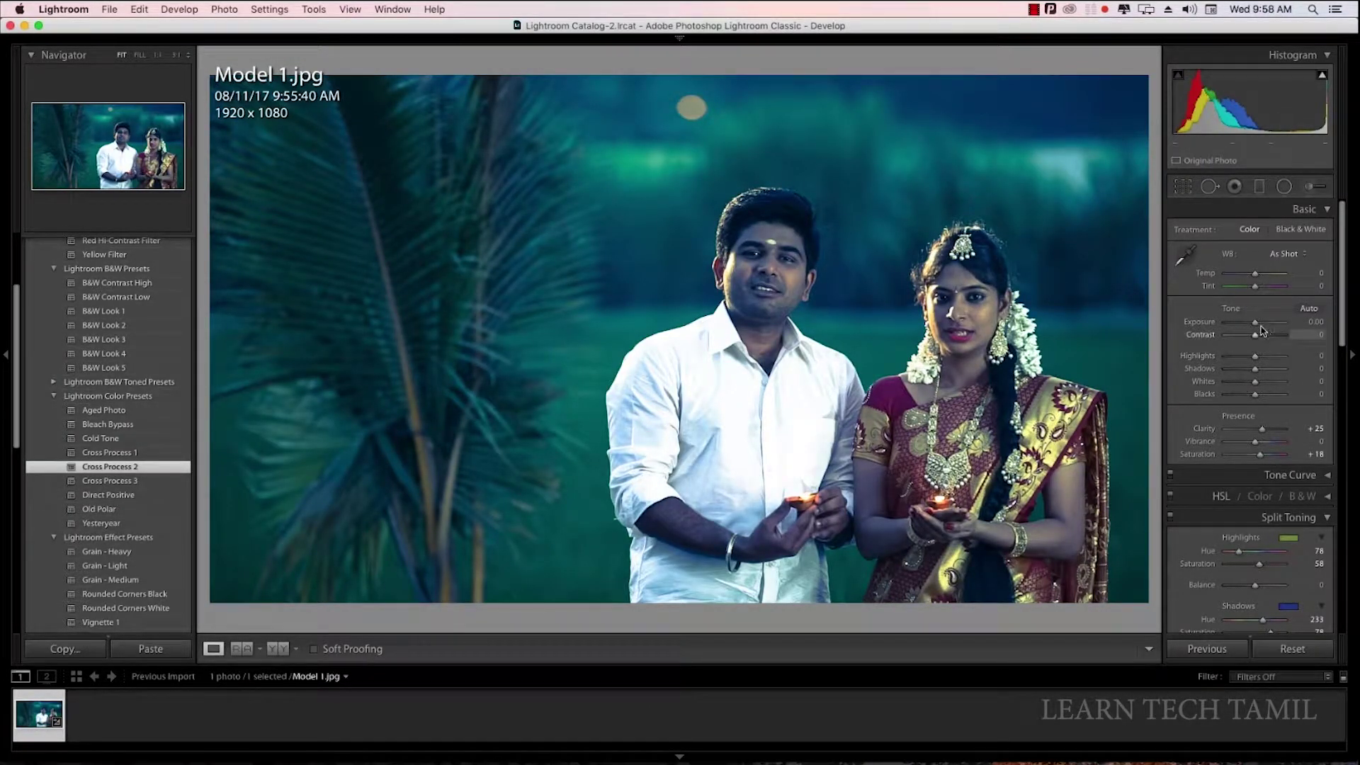
Tweak exposure and white balance, and set Saturation to -59.
{"action": "left_click_drag", "start_coordinate": [1256, 322], "coordinate": [1265, 337]}
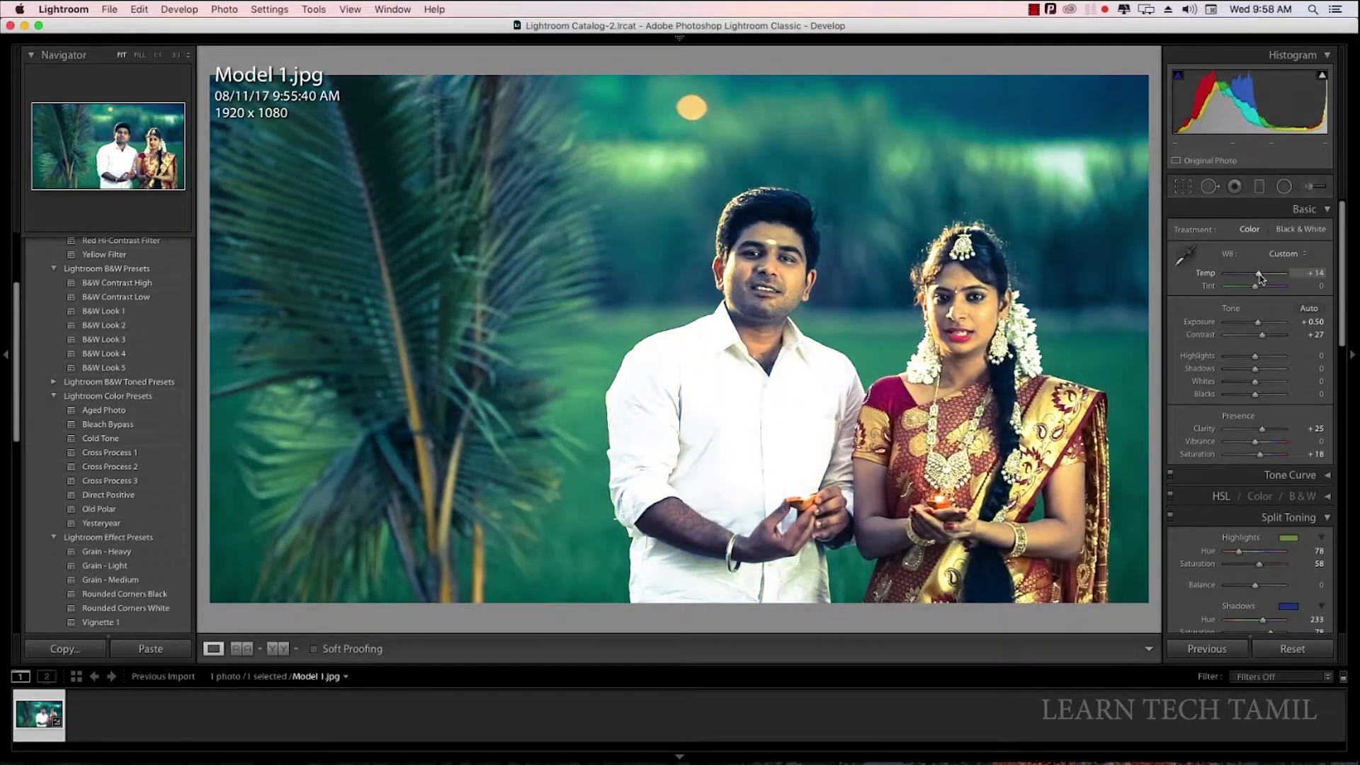
{"action": "left_click_drag", "start_coordinate": [1259, 278], "coordinate": [1258, 277]}
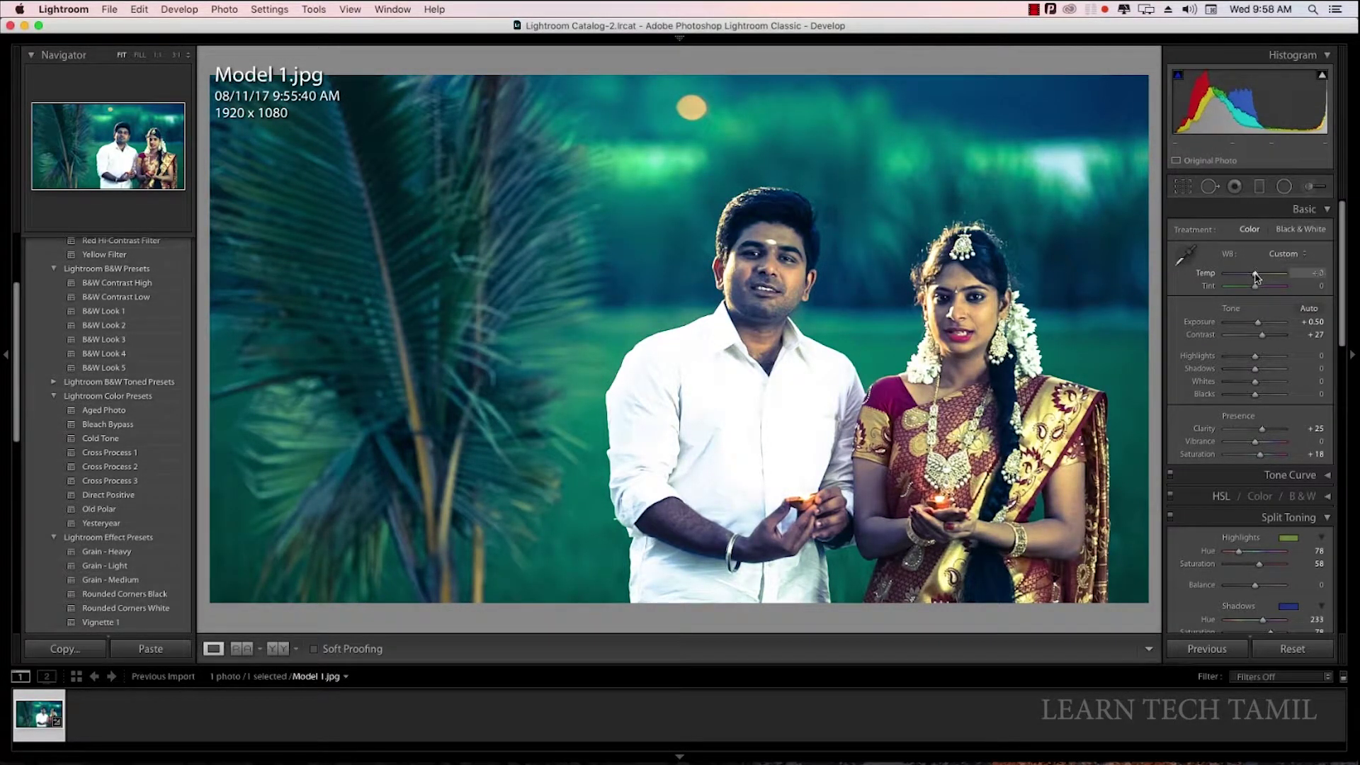
{"action": "scroll", "coordinate": [1253, 298], "scroll_direction": "down", "scroll_amount": 5}
{"action": "left_click_drag", "start_coordinate": [1260, 335], "coordinate": [1239, 335]}
Raise sharpening Detail to 19, then zoom in to inspect and back to fit.
{"action": "scroll", "coordinate": [1253, 311], "scroll_direction": "down", "scroll_amount": 1}
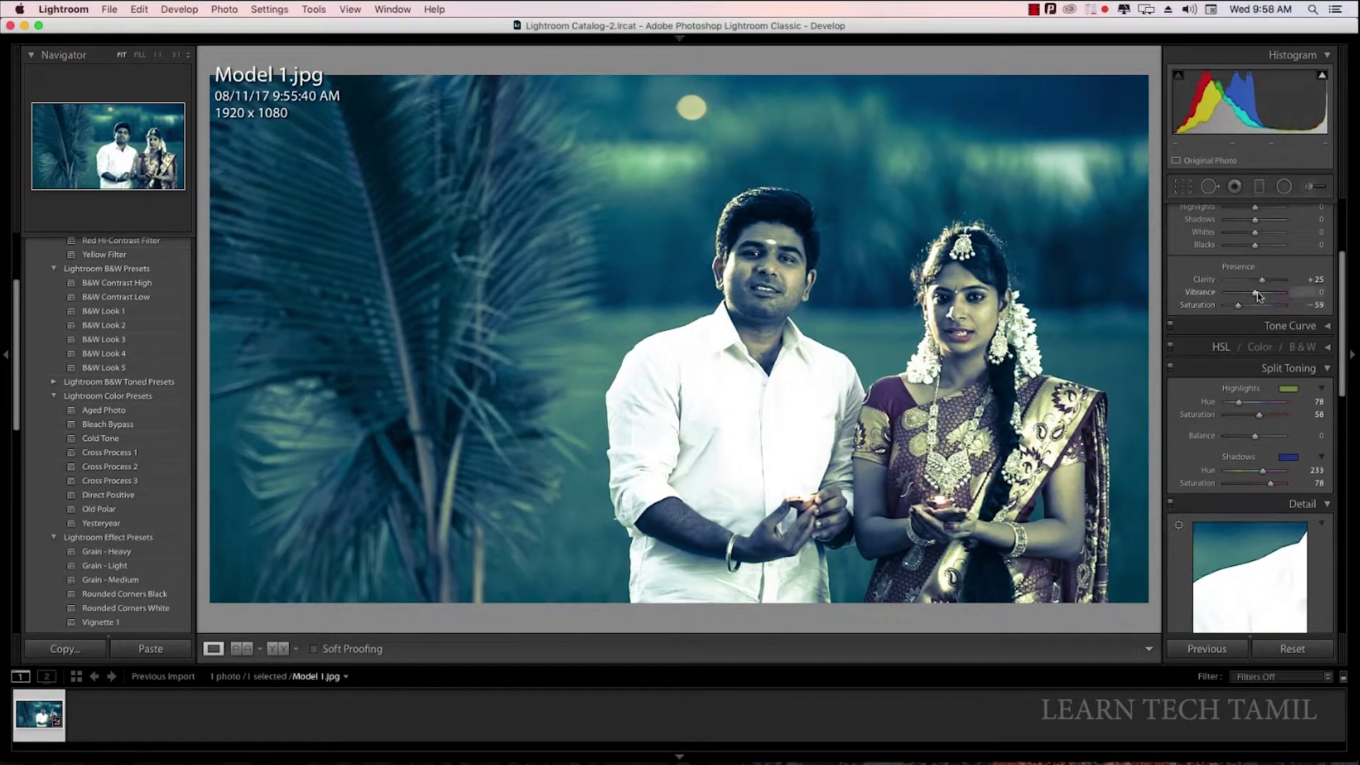
{"action": "scroll", "coordinate": [1258, 296], "scroll_direction": "down", "scroll_amount": 3}
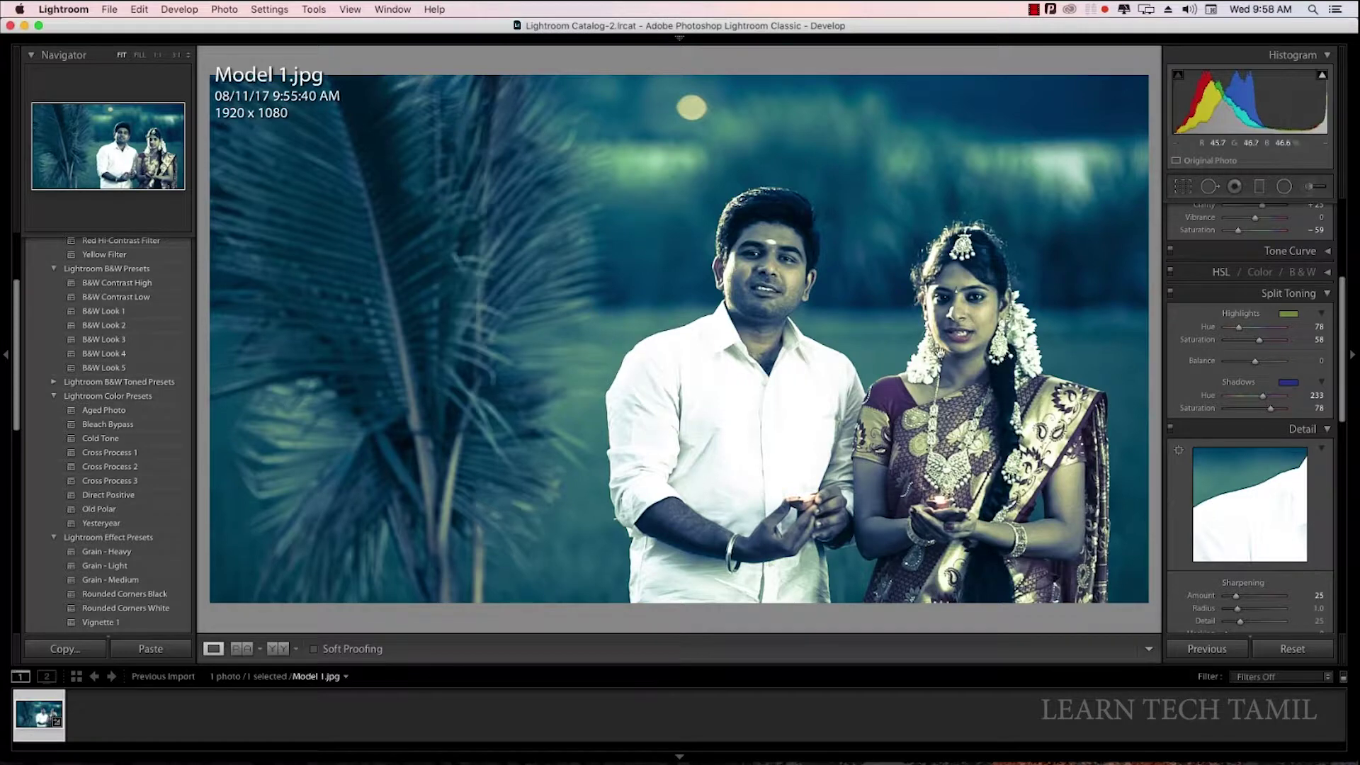
{"action": "scroll", "coordinate": [1240, 460], "scroll_direction": "down", "scroll_amount": 2}
{"action": "scroll", "coordinate": [1239, 481], "scroll_direction": "down", "scroll_amount": 3}
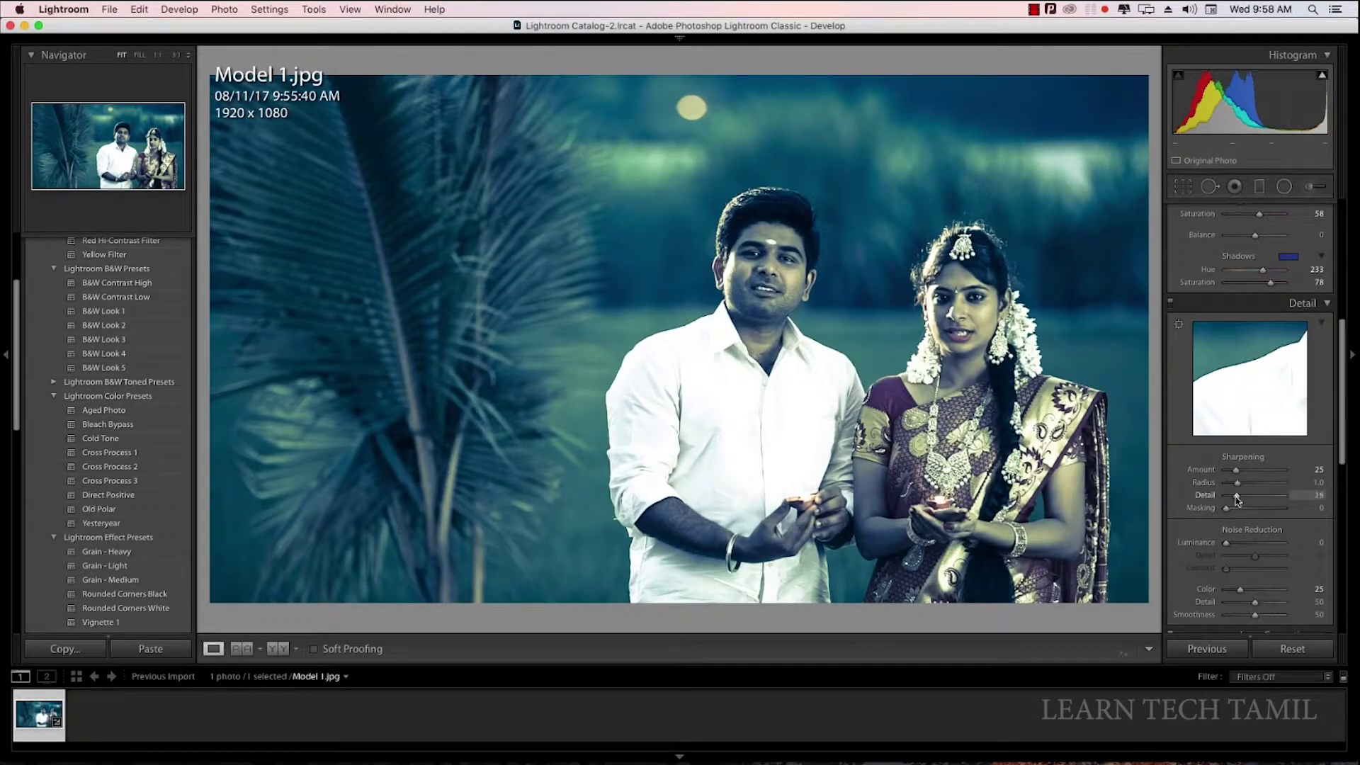
{"action": "key", "text": "Up"}
{"action": "key", "text": "Up"}
{"action": "key", "text": "Up"}
{"action": "scroll", "coordinate": [1240, 496], "scroll_direction": "down", "scroll_amount": 5}
{"action": "scroll", "coordinate": [1246, 496], "scroll_direction": "down", "scroll_amount": 5}
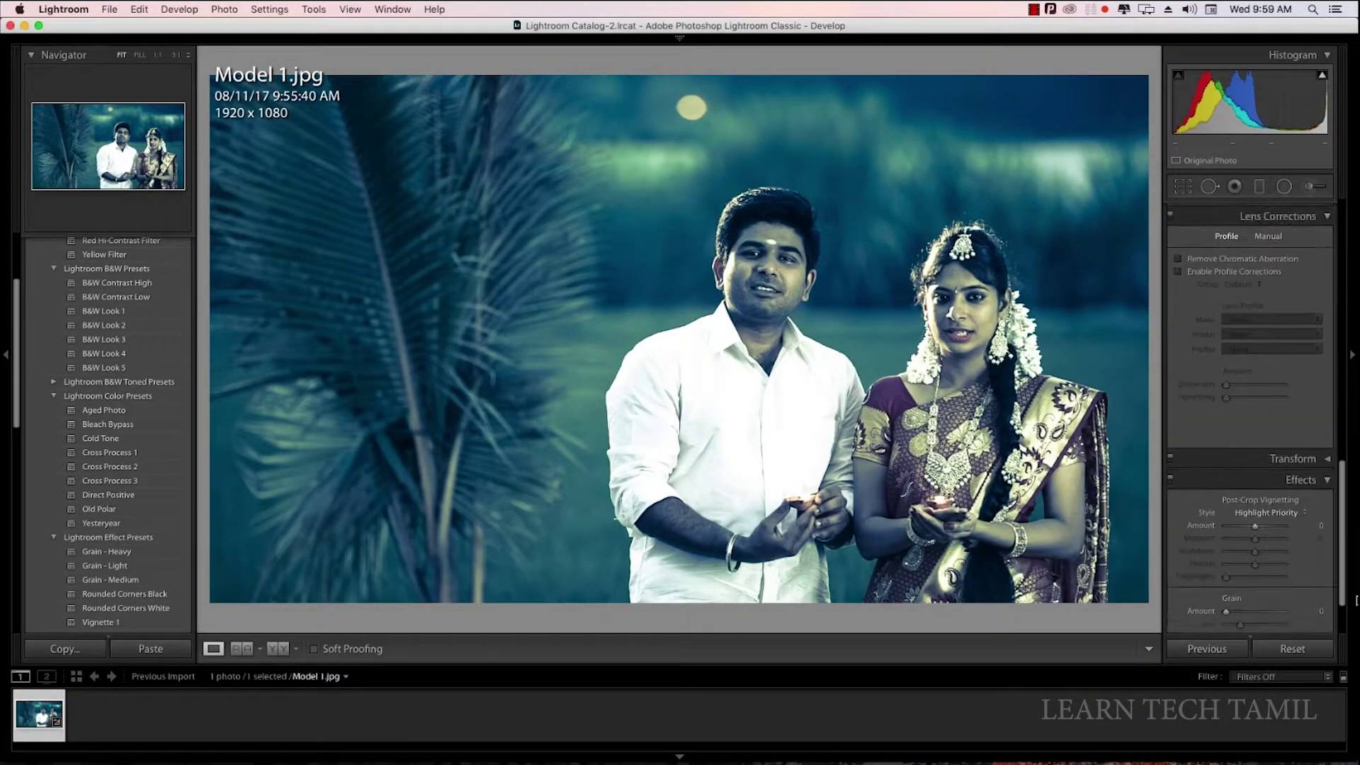
{"action": "scroll", "coordinate": [1261, 531], "scroll_direction": "down", "scroll_amount": 3}
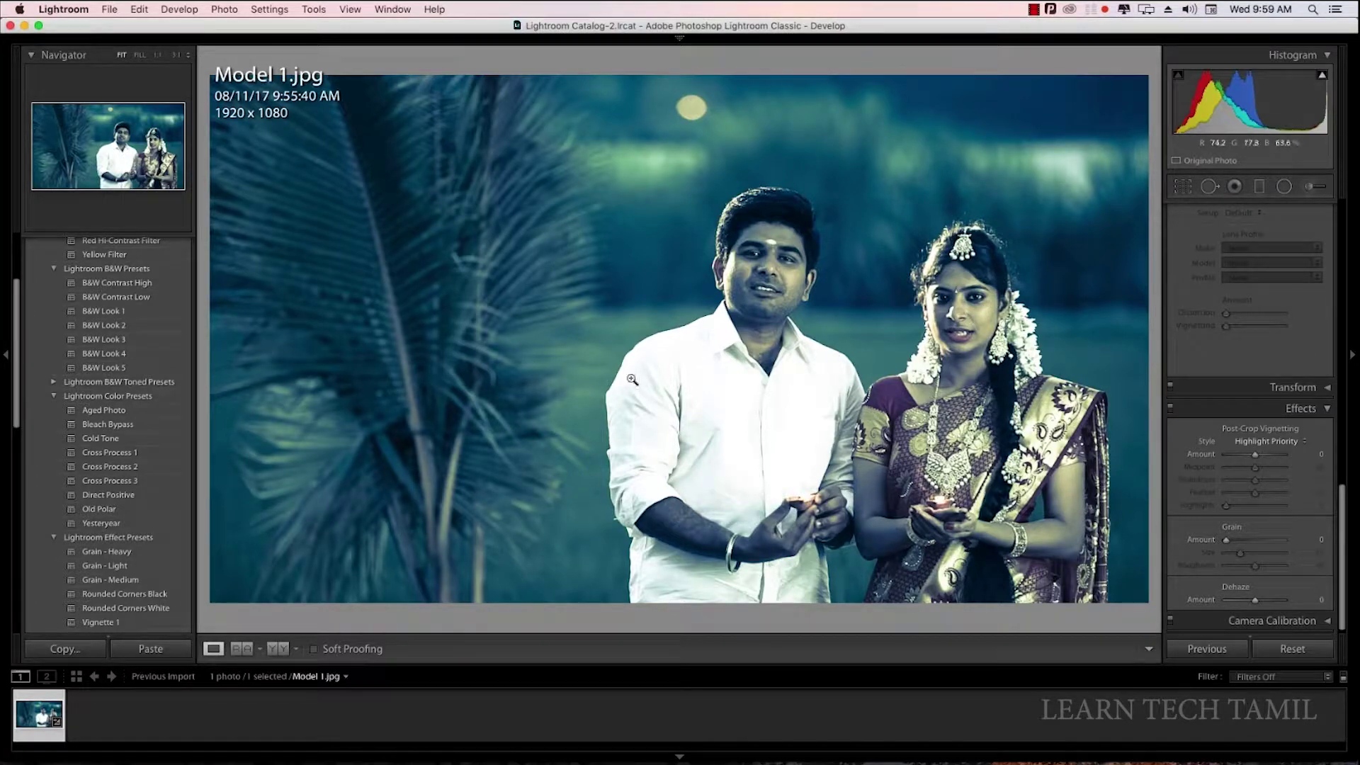
{"action": "left_click", "coordinate": [661, 278]}
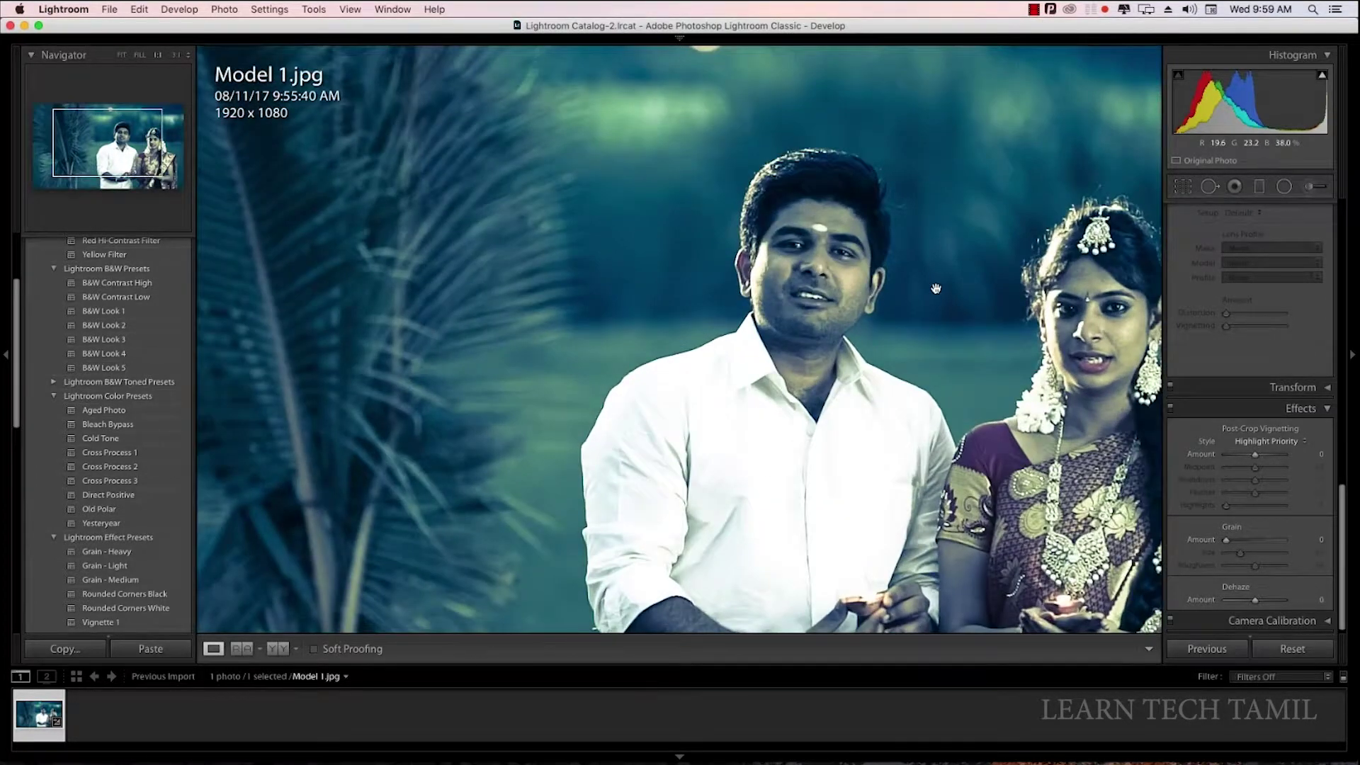
{"action": "left_click", "coordinate": [838, 321]}
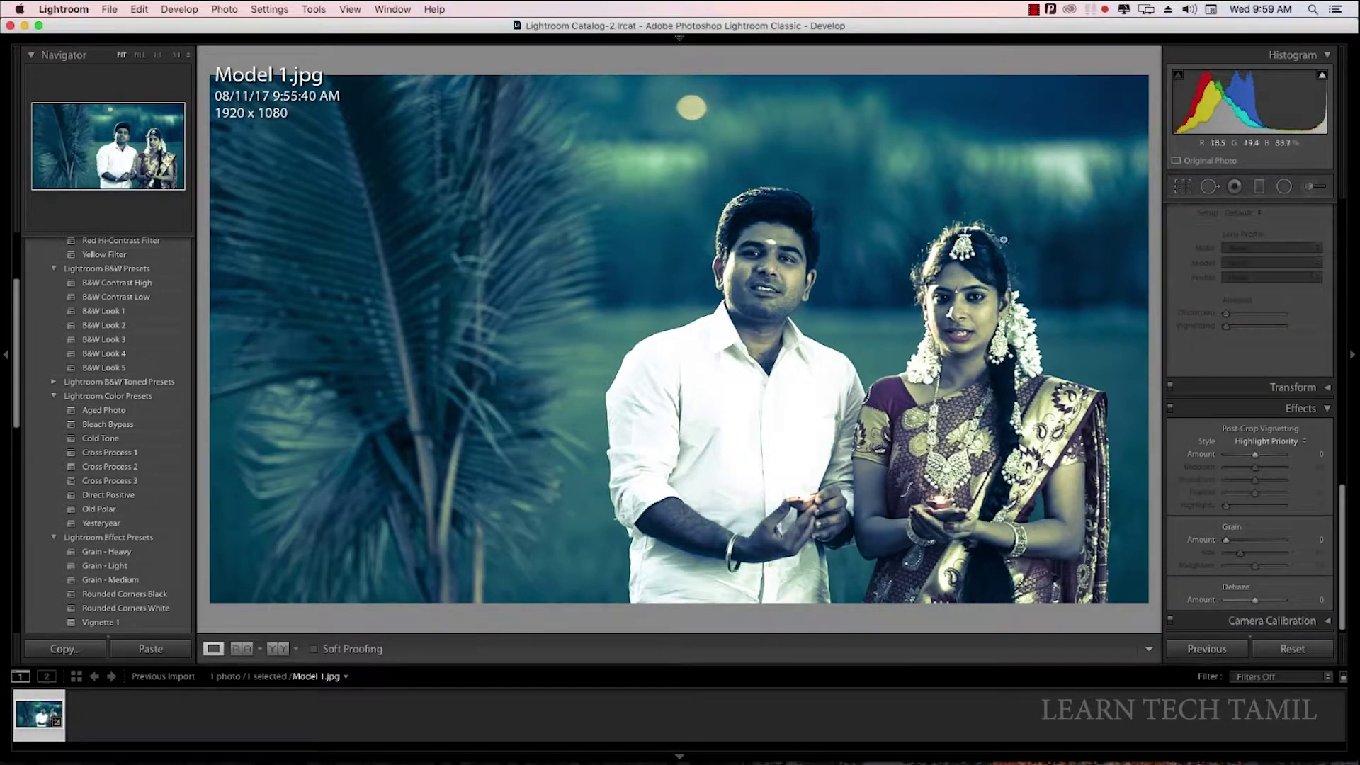
Copy the teal-graded photo's develop settings with Copy Settings, then minimise Lightroom.
{"action": "right_click", "coordinate": [790, 162]}
{"action": "mouse_move", "coordinate": [823, 163]}
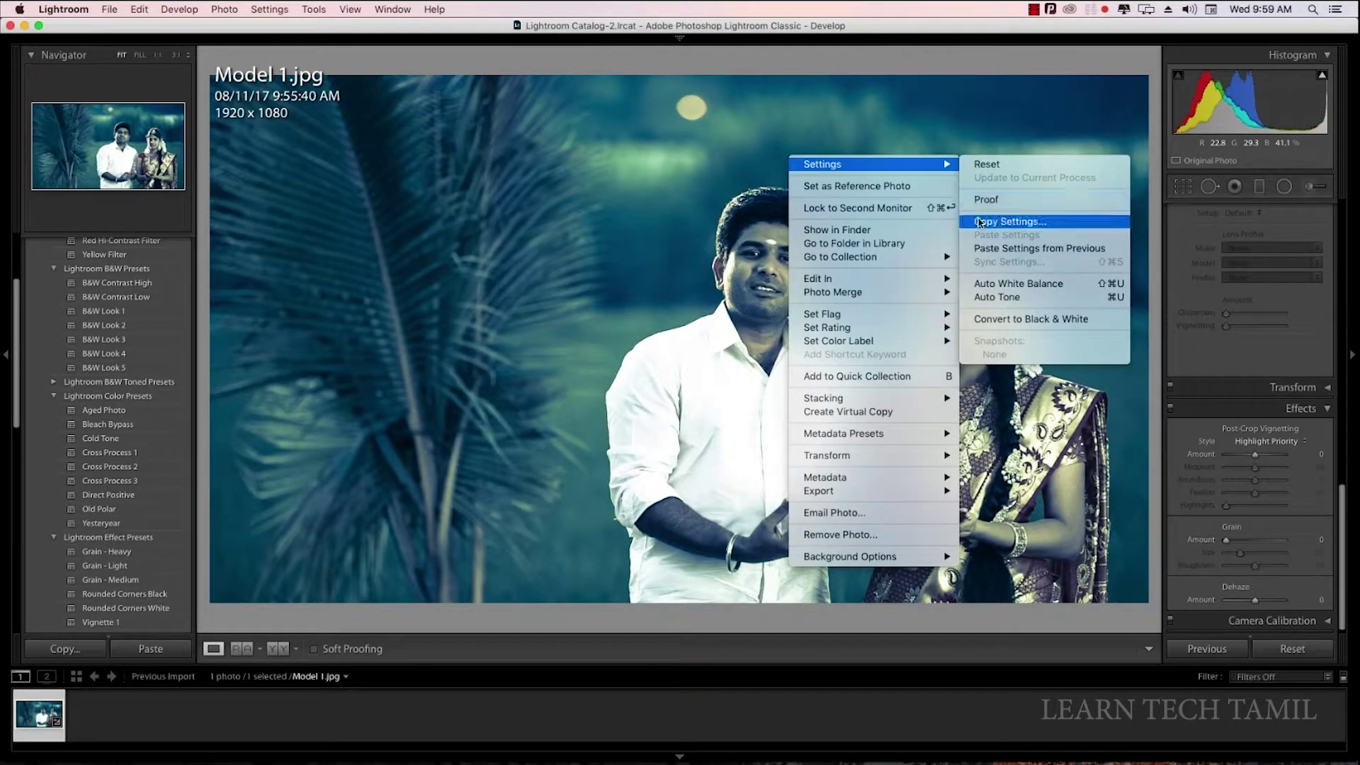
{"action": "left_click", "coordinate": [978, 222]}
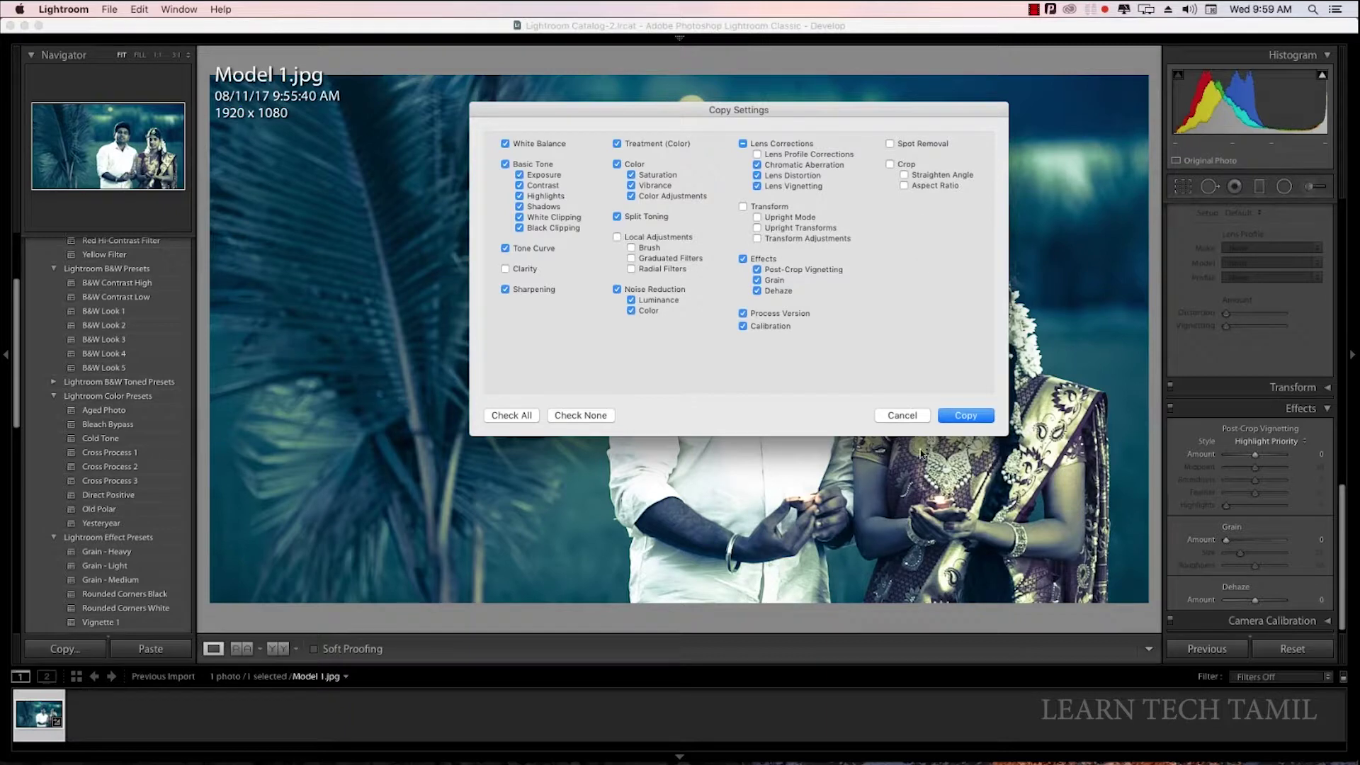
{"action": "left_click", "coordinate": [961, 418]}
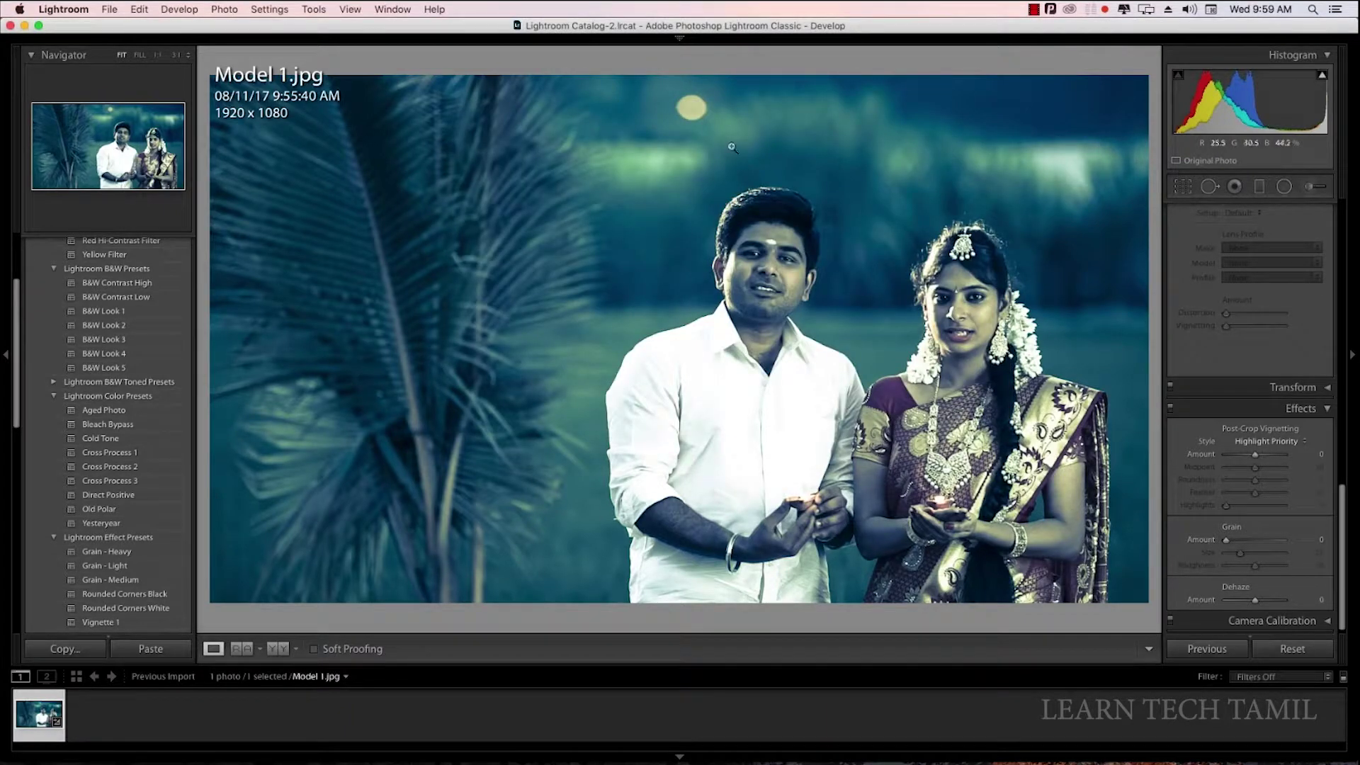
{"action": "left_click", "coordinate": [25, 26]}
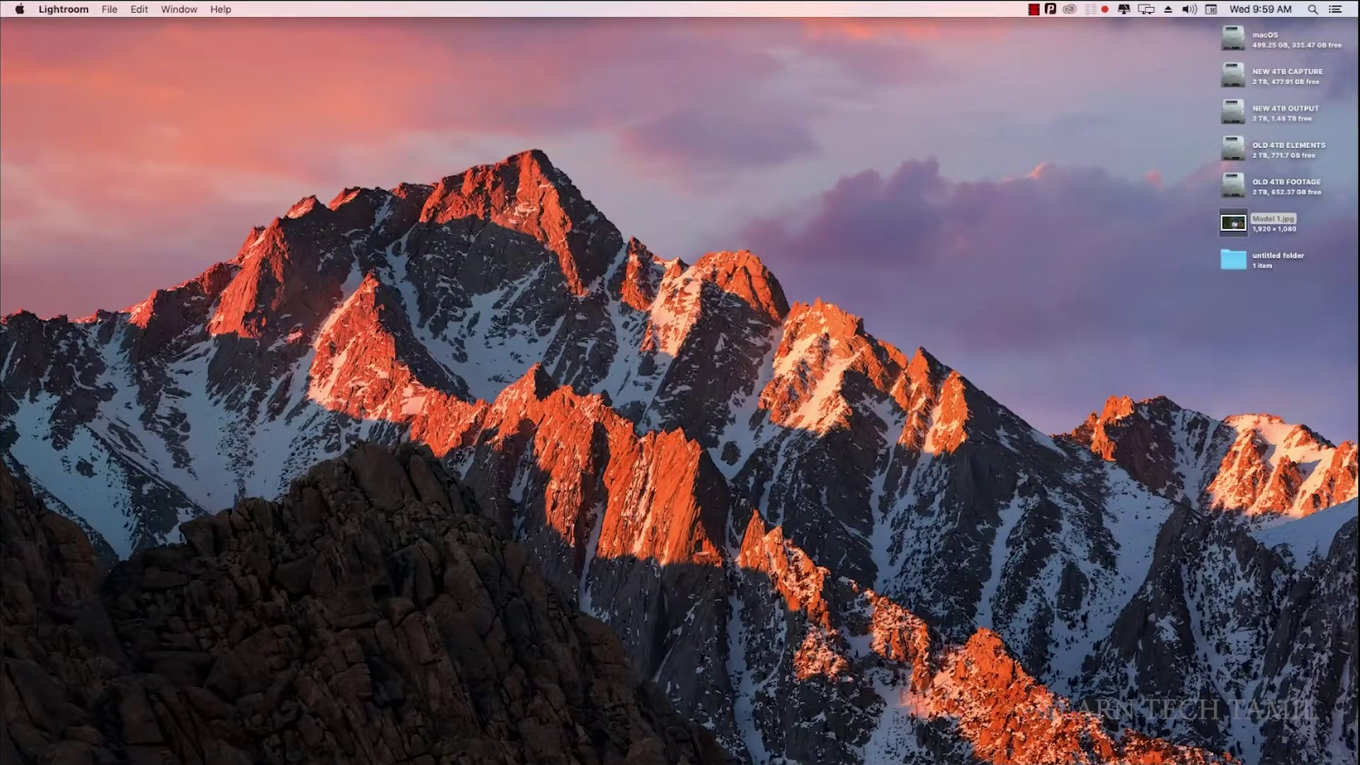
Generate a neutral HALD with LUT Generator, save Neutral-512.png to the Desktop, and preview it.
{"action": "left_click_drag", "start_coordinate": [1080, 238], "coordinate": [586, 250]}
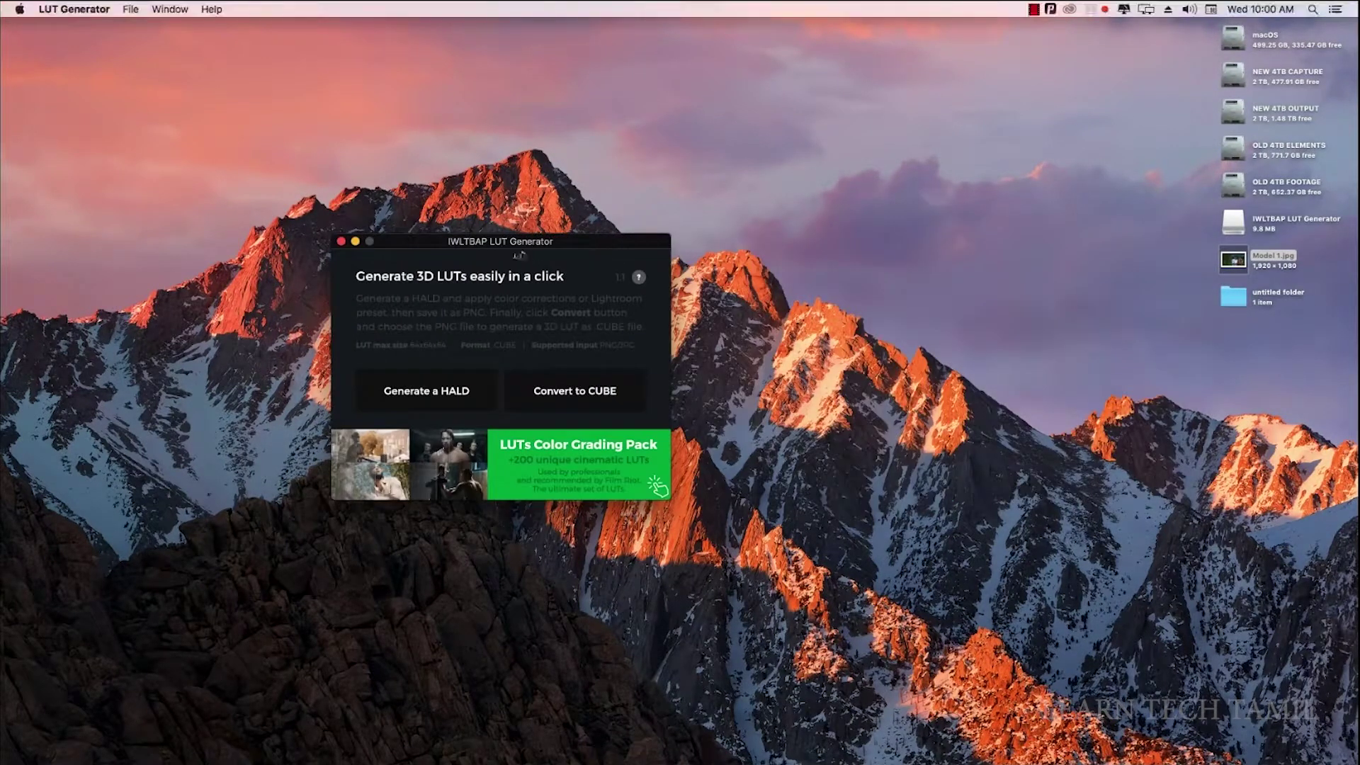
{"action": "left_click_drag", "start_coordinate": [484, 243], "coordinate": [591, 233]}
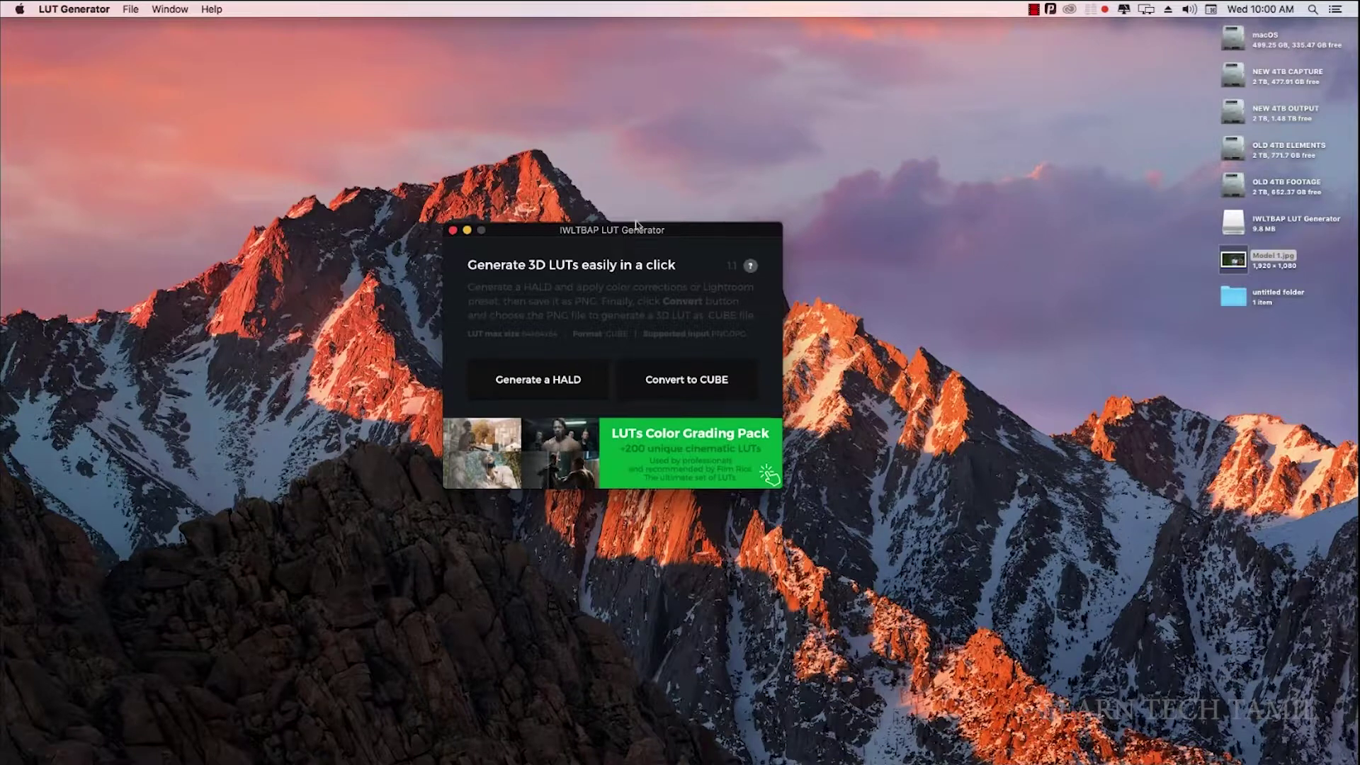
{"action": "left_click_drag", "start_coordinate": [621, 250], "coordinate": [646, 231]}
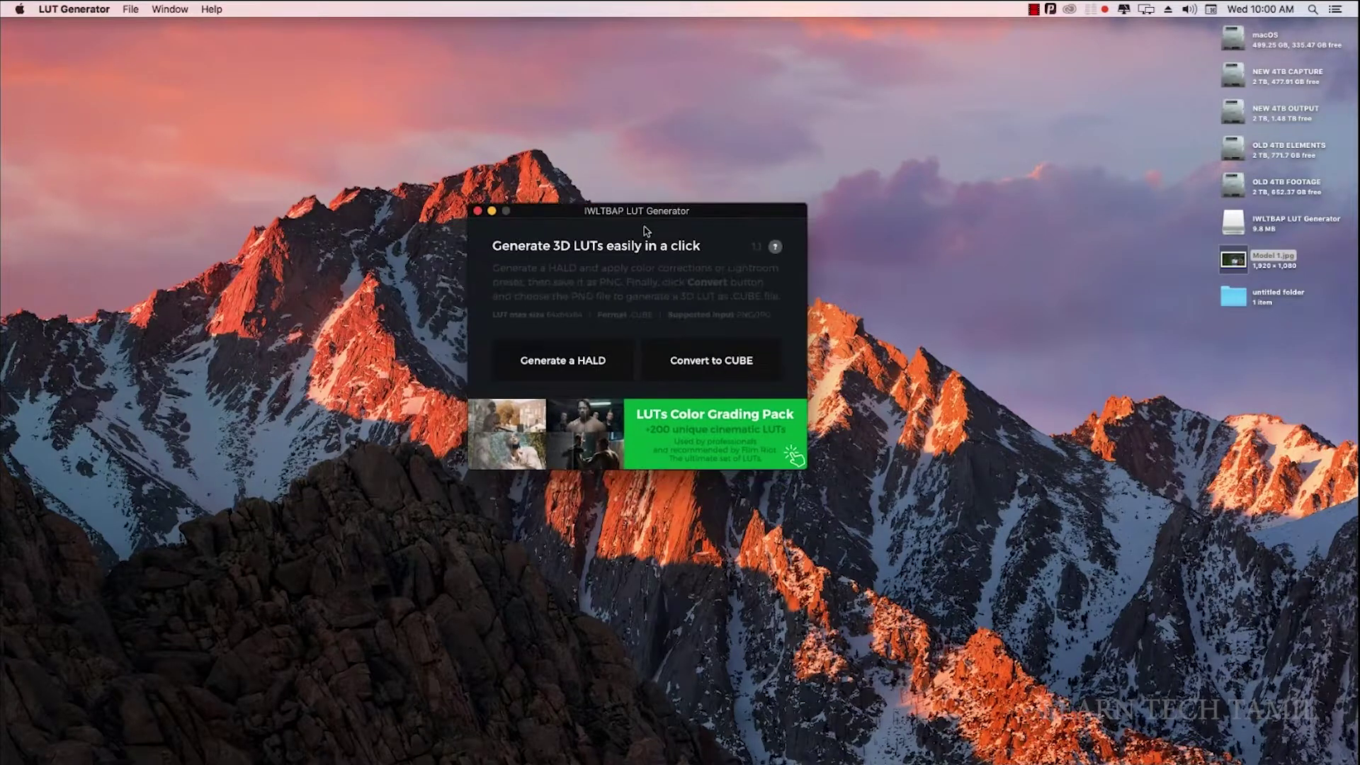
{"action": "left_click", "coordinate": [578, 368]}
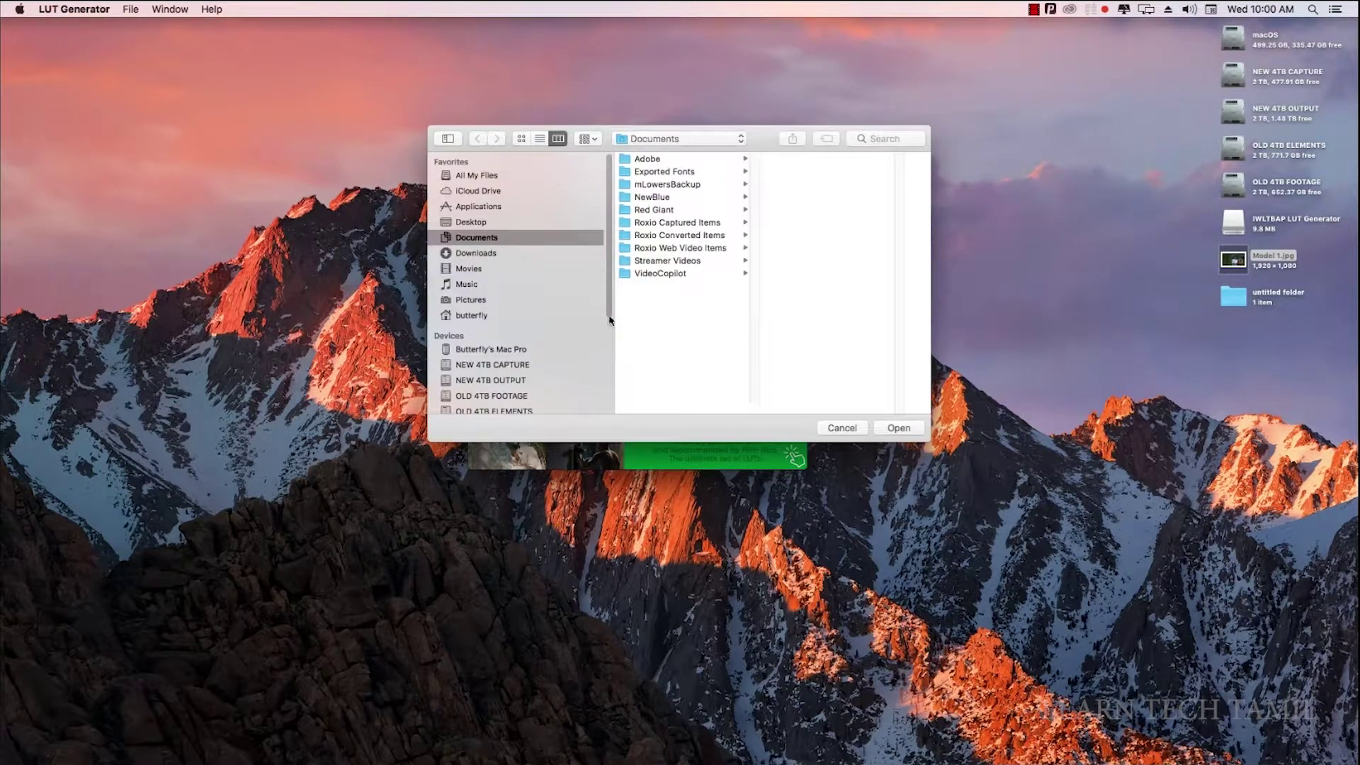
{"action": "left_click", "coordinate": [472, 222]}
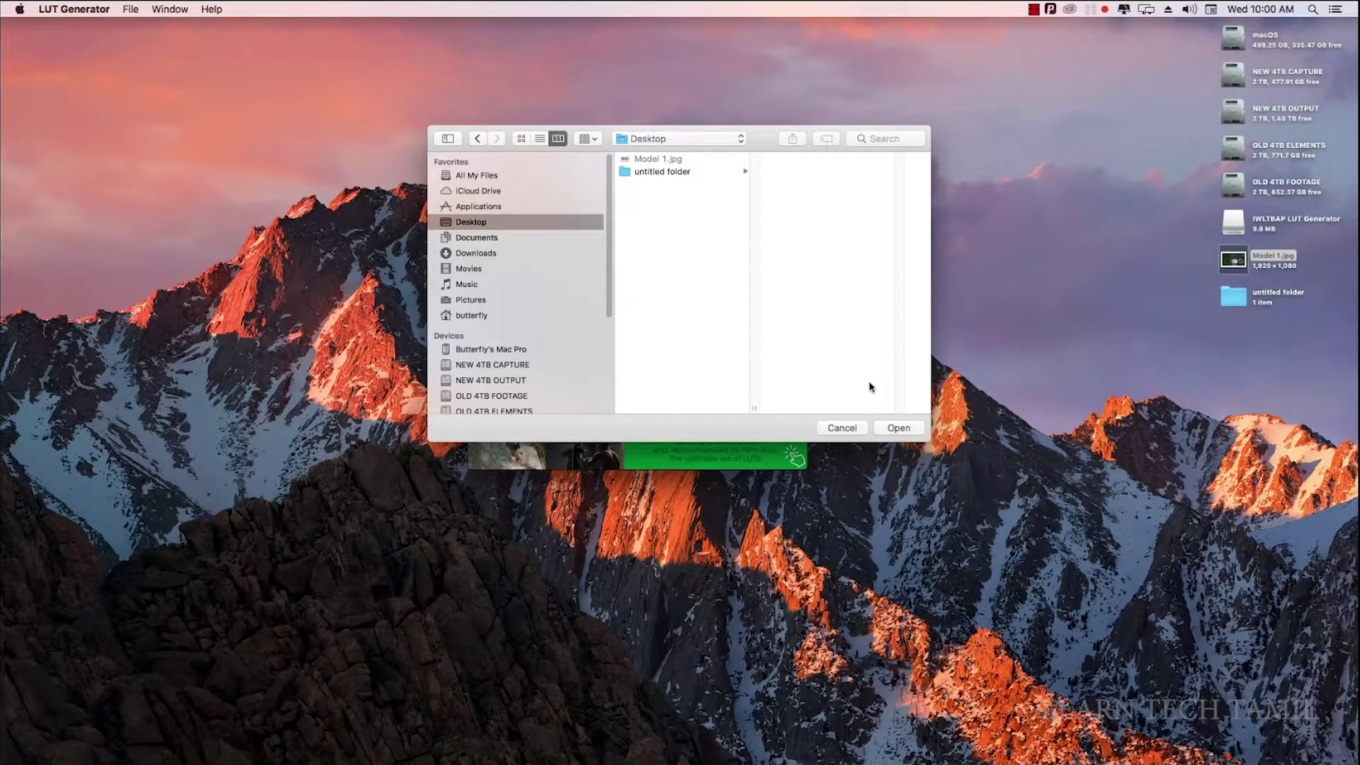
{"action": "left_click", "coordinate": [905, 431]}
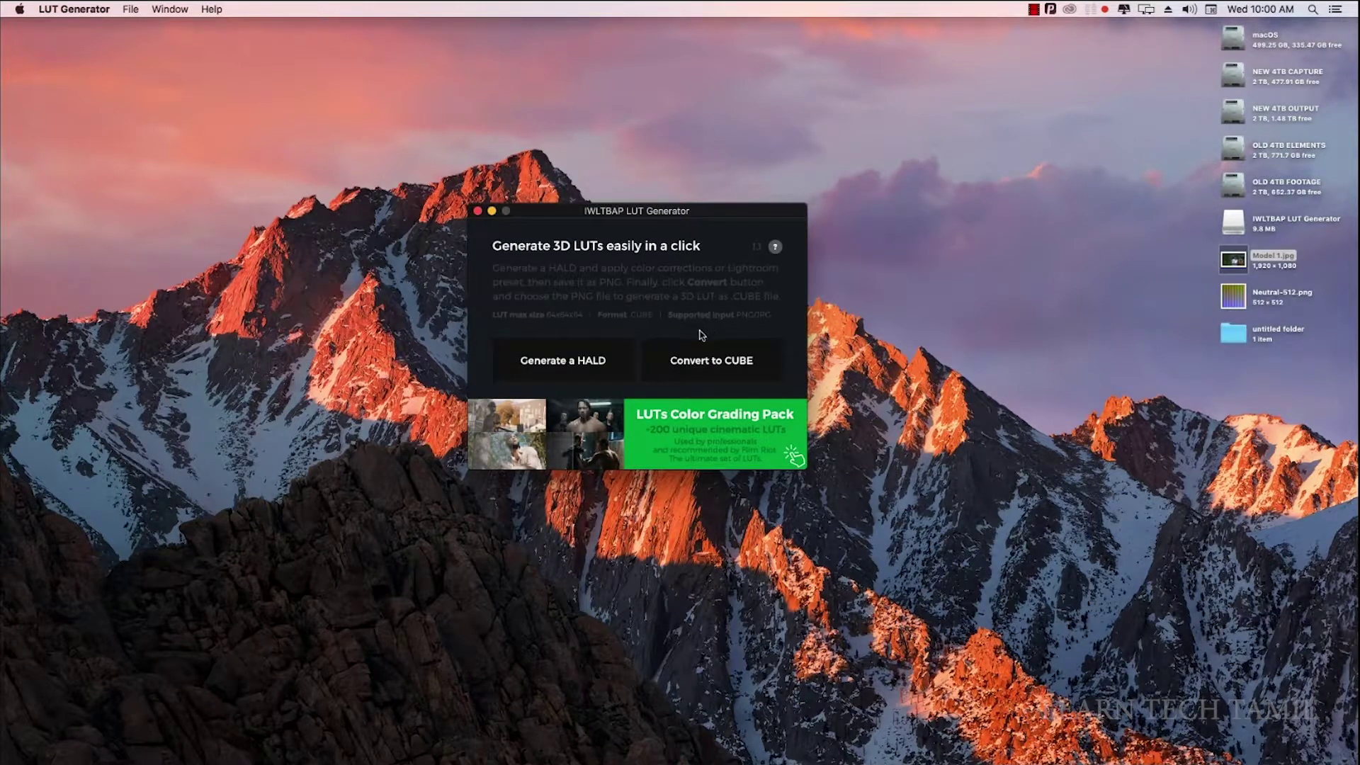
{"action": "left_click", "coordinate": [1240, 299]}
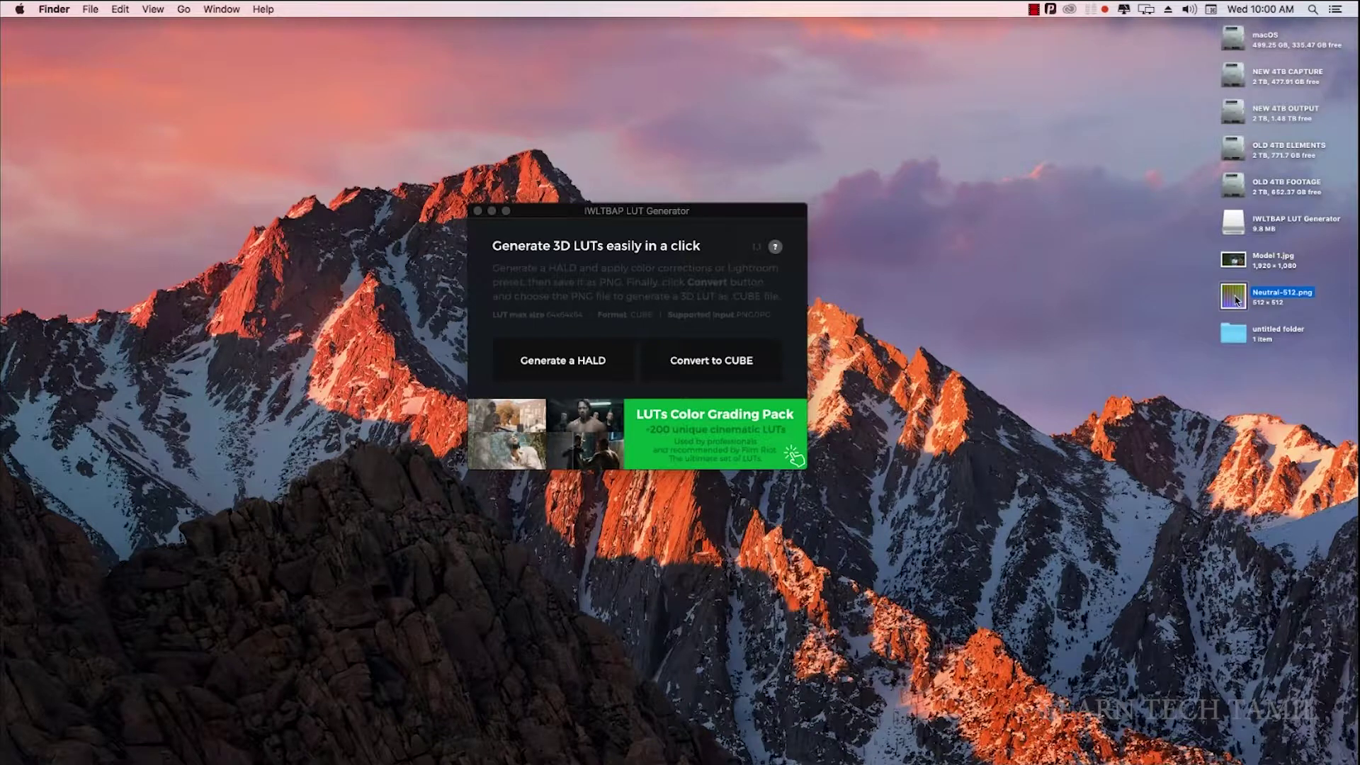
{"action": "key", "text": "space"}
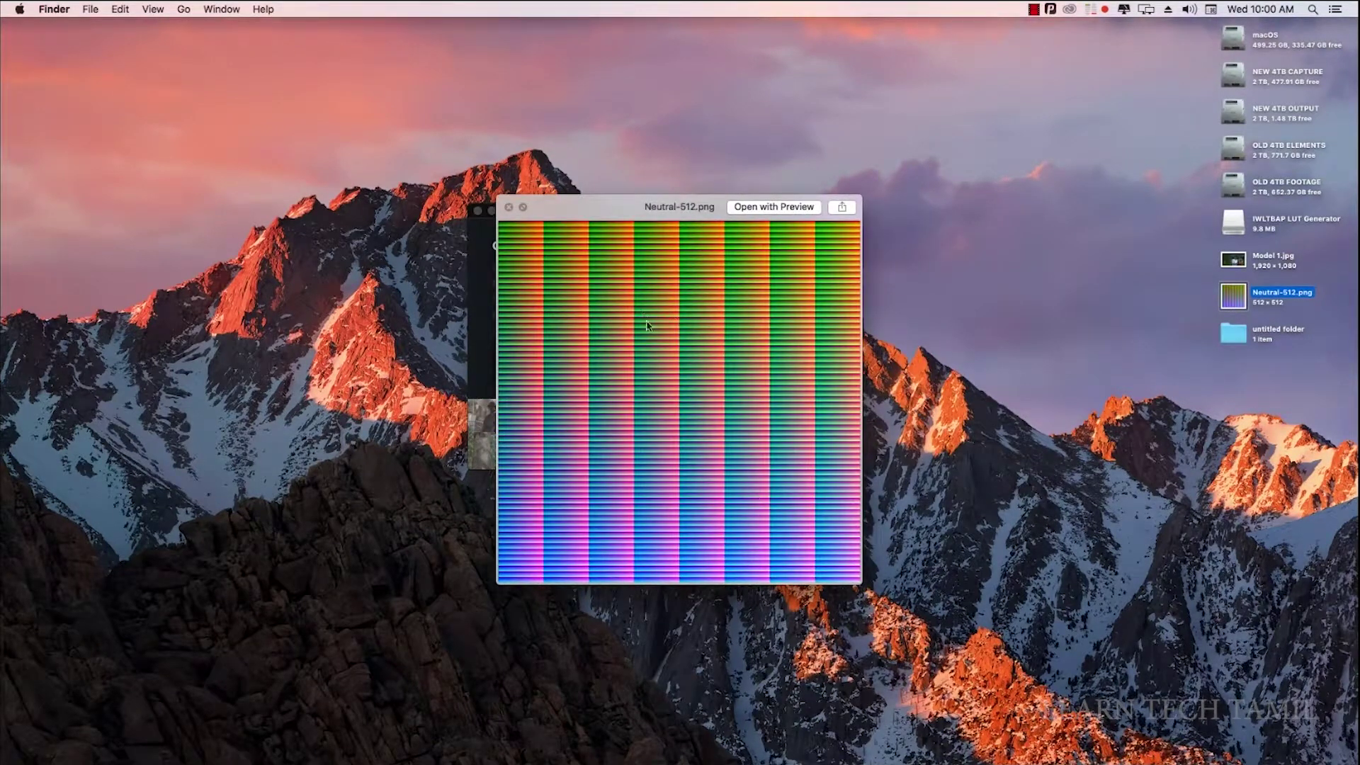
{"action": "key", "text": "space"}
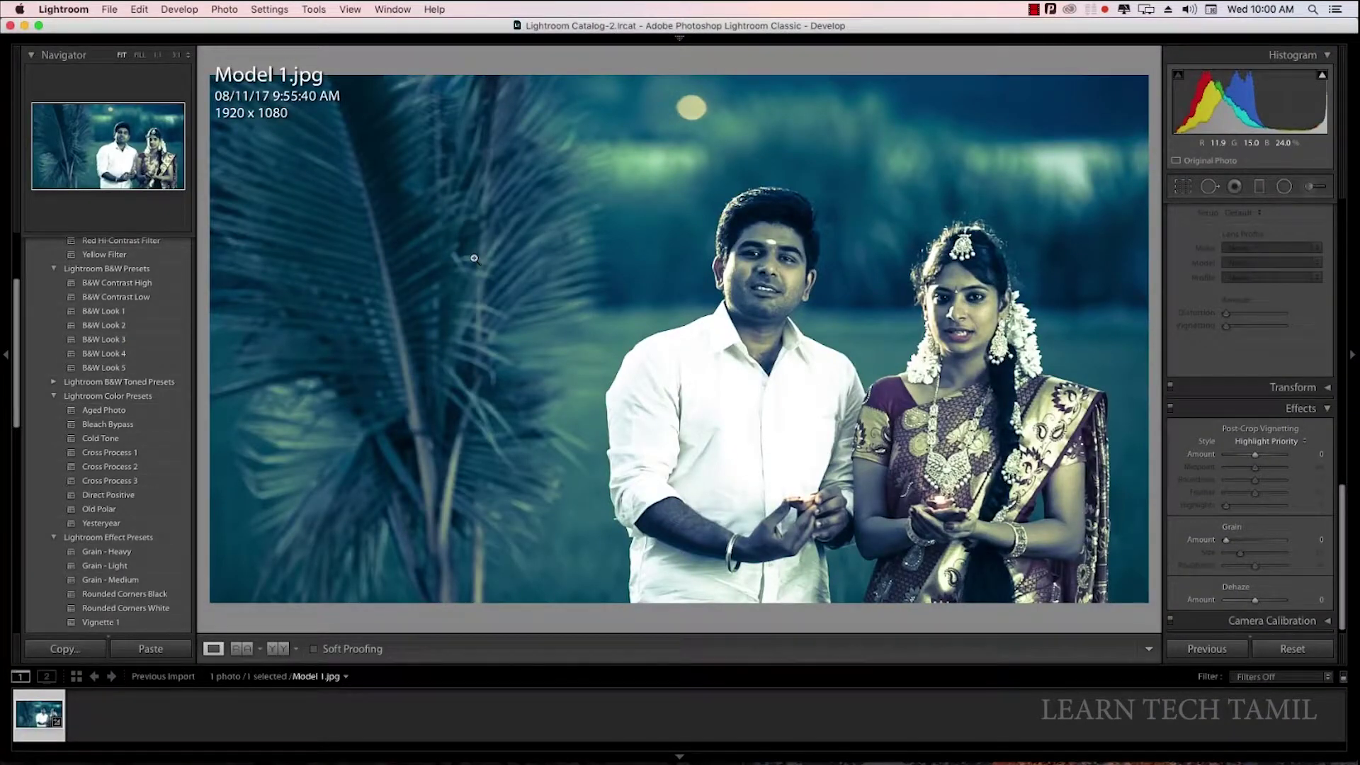
Import Neutral-512.png from the Desktop and view it large in Loupe.
{"action": "key", "text": "super+shift+i"}
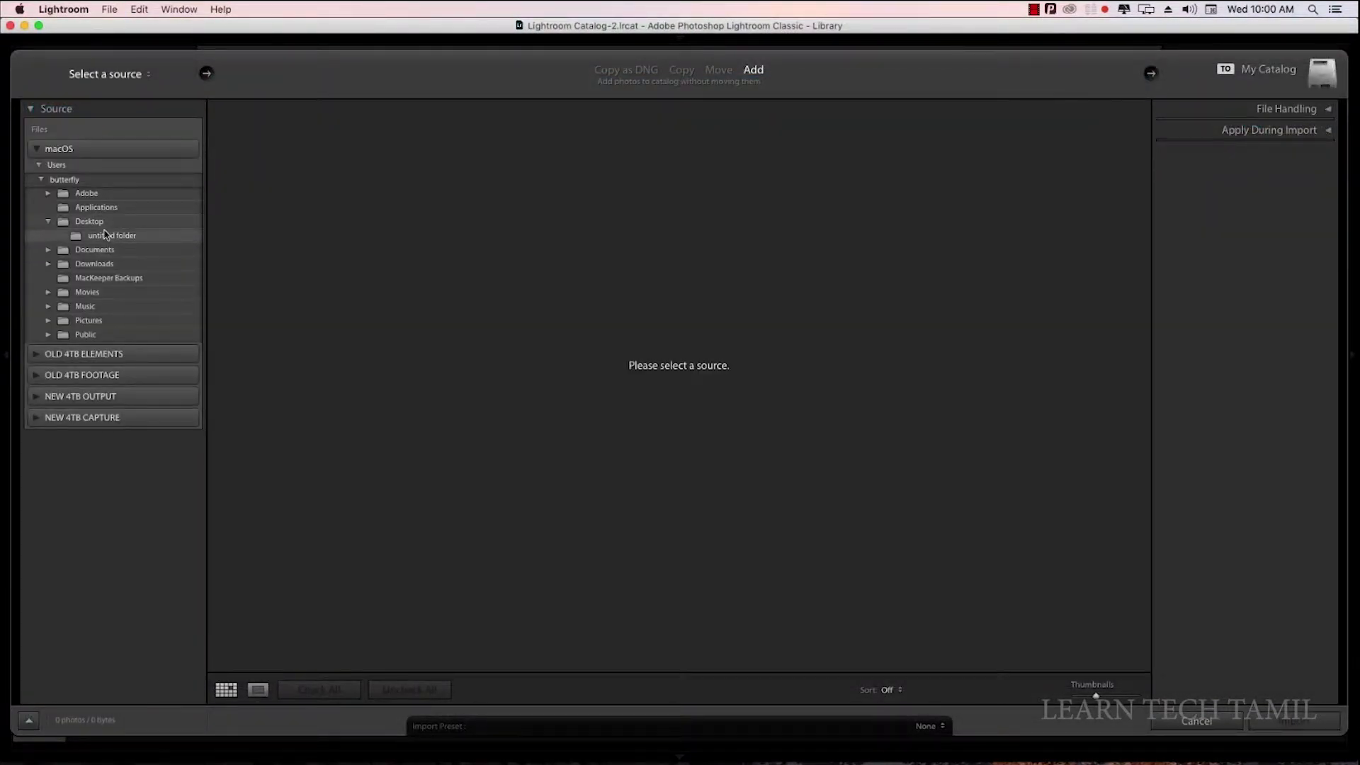
{"action": "left_click", "coordinate": [92, 222]}
{"action": "left_click", "coordinate": [403, 205]}
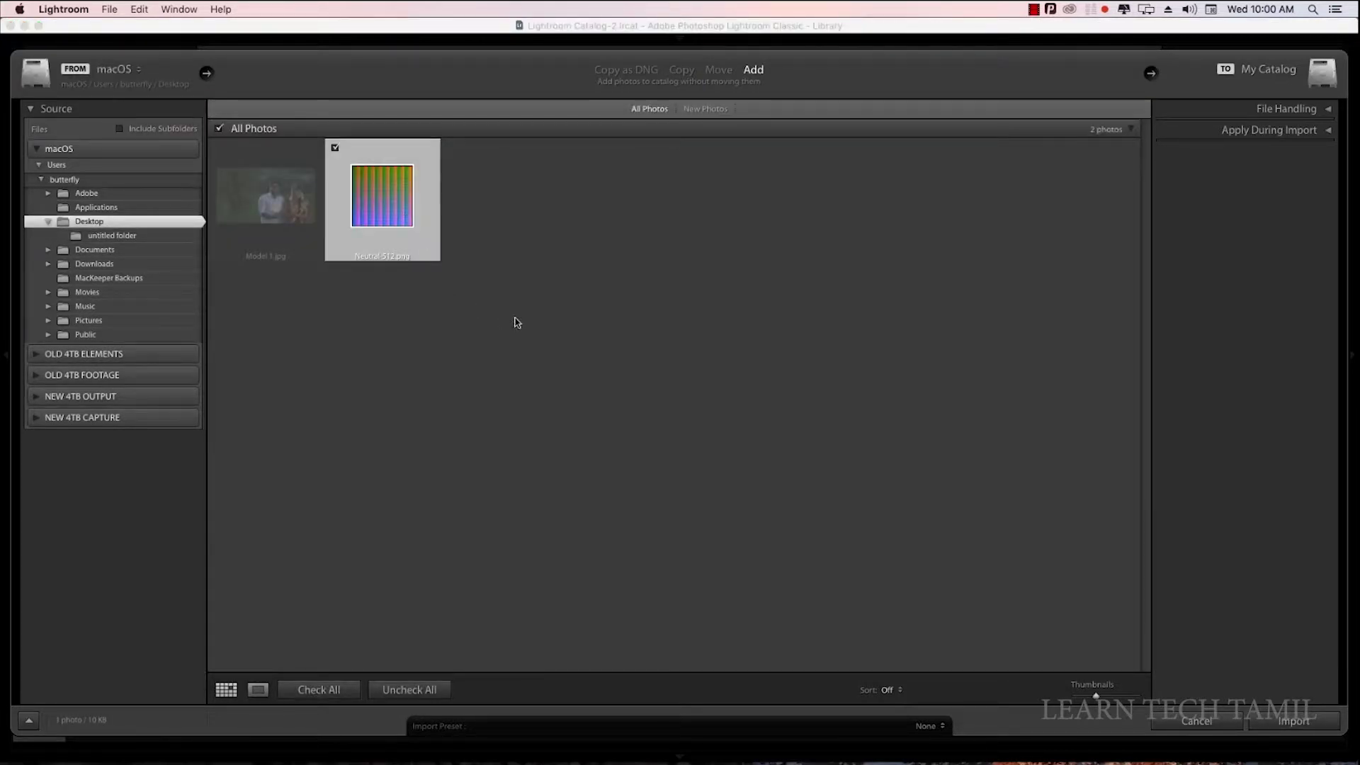
{"action": "left_click", "coordinate": [1265, 722]}
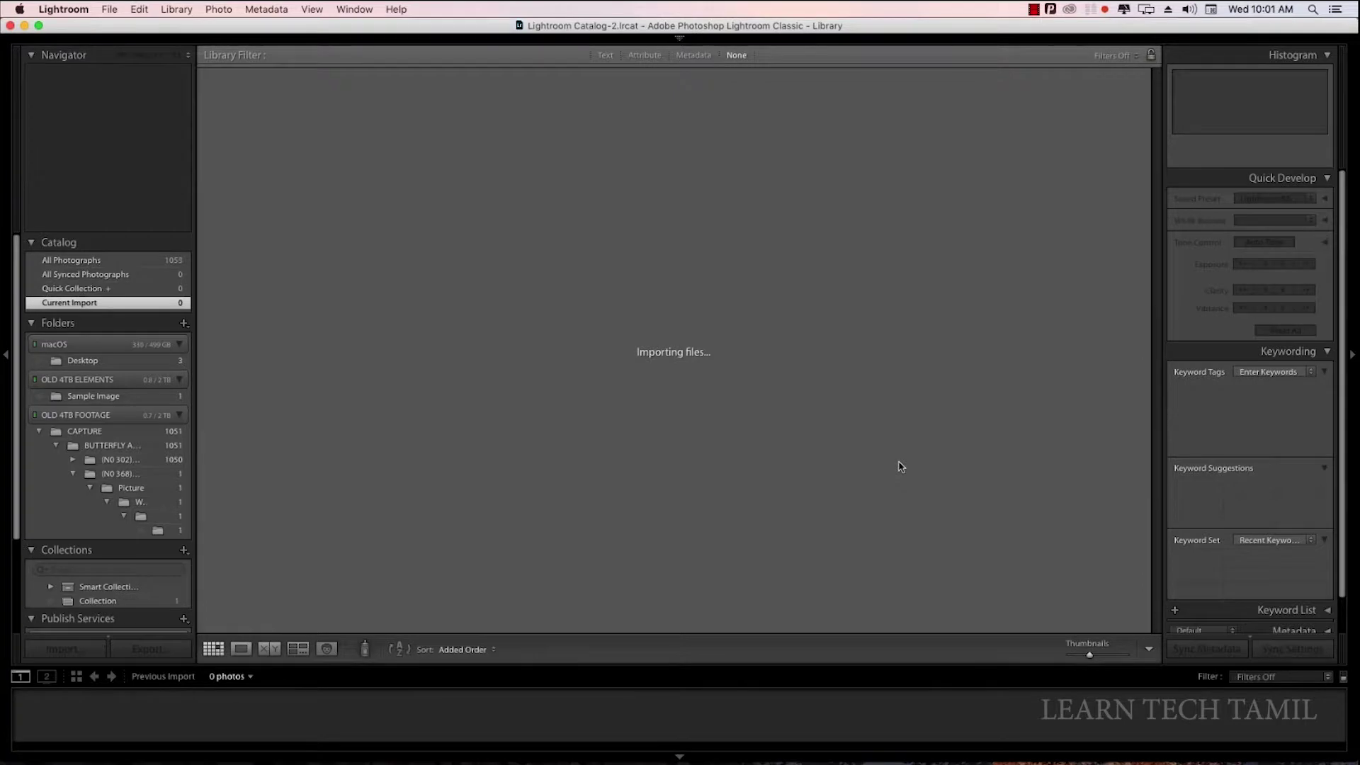
{"action": "double_click", "coordinate": [265, 135]}
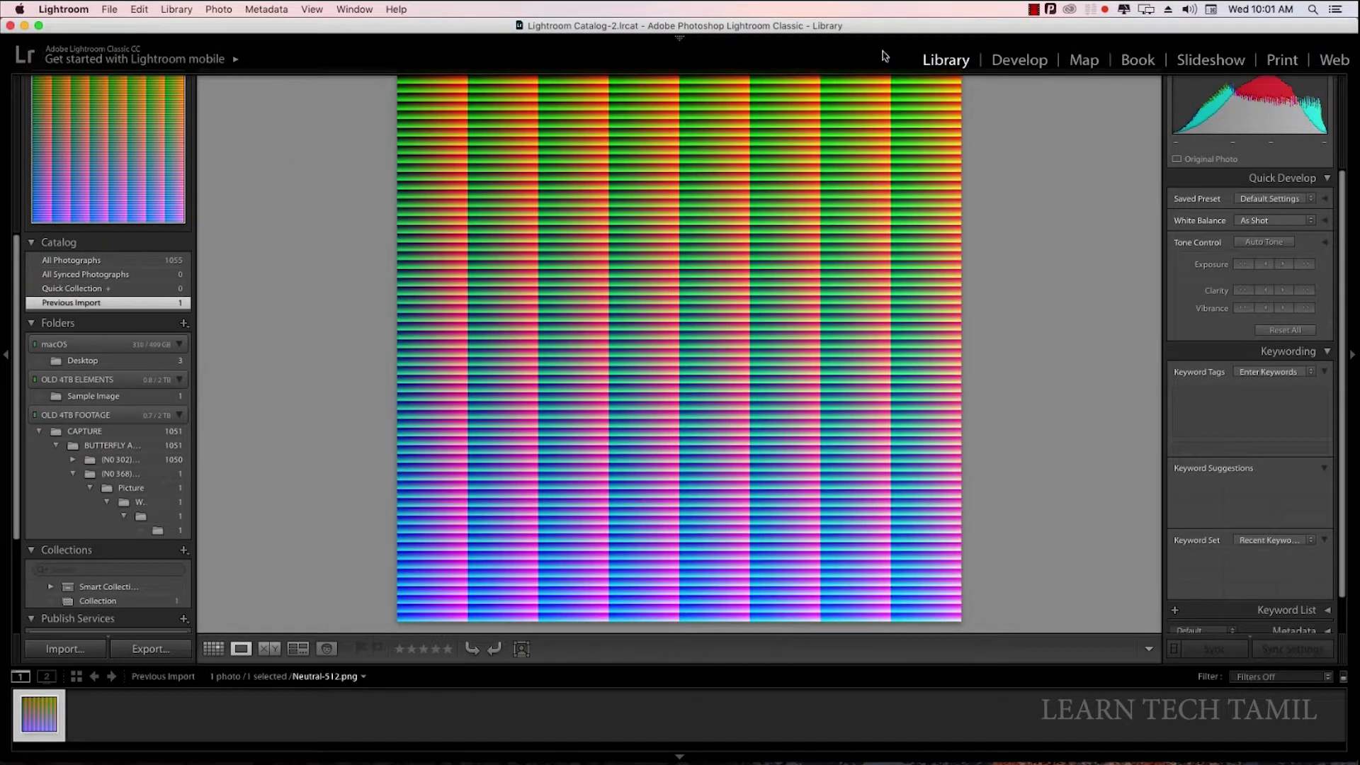
Paste the copied teal grade onto Neutral-512.png in Develop and choose Export….
{"action": "left_click", "coordinate": [1013, 62]}
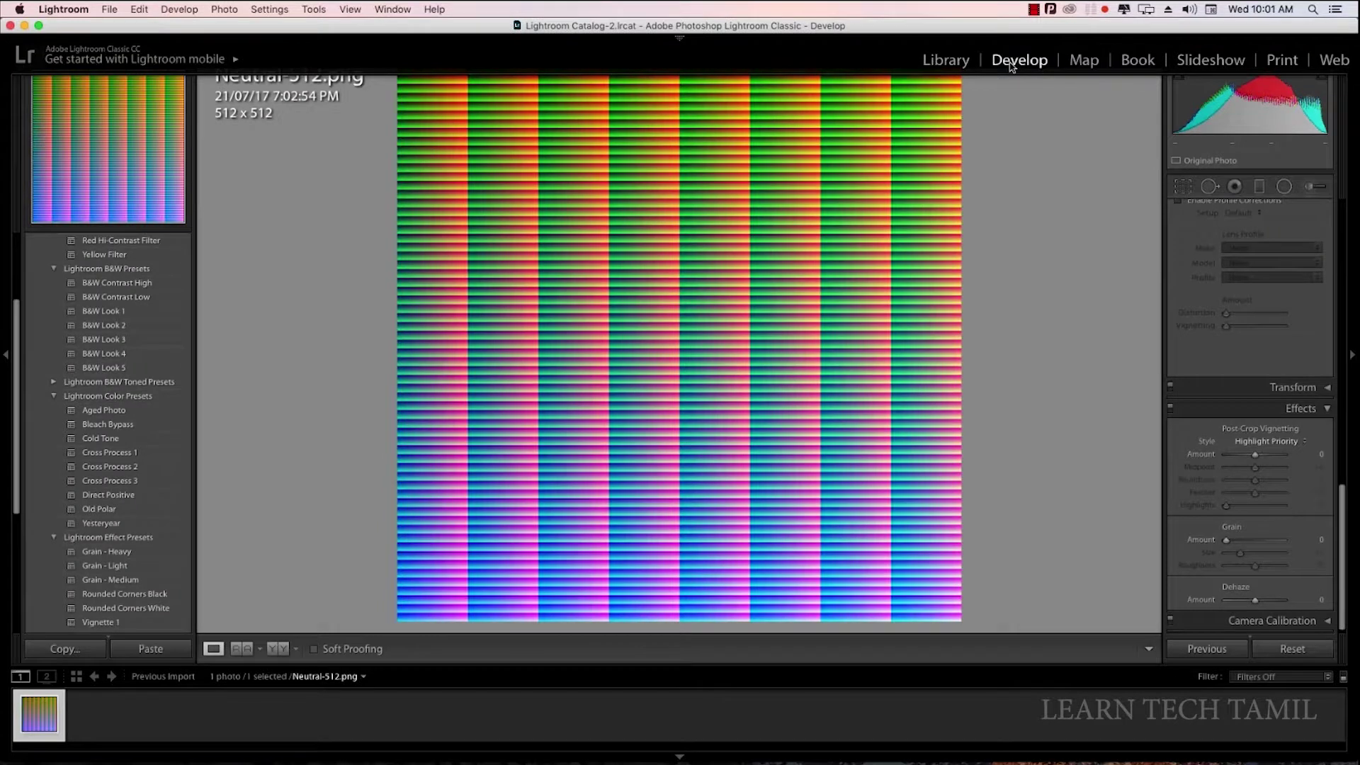
{"action": "right_click", "coordinate": [666, 217]}
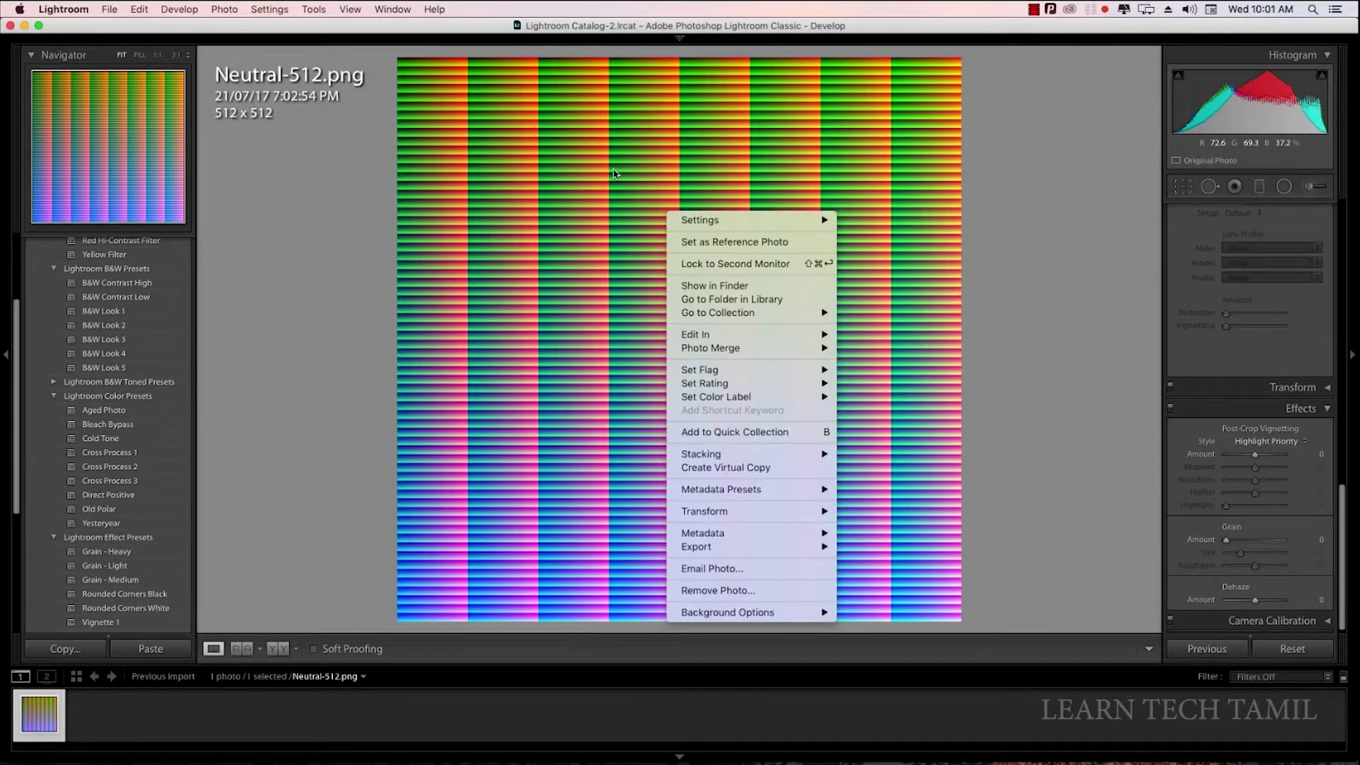
{"action": "mouse_move", "coordinate": [700, 219]}
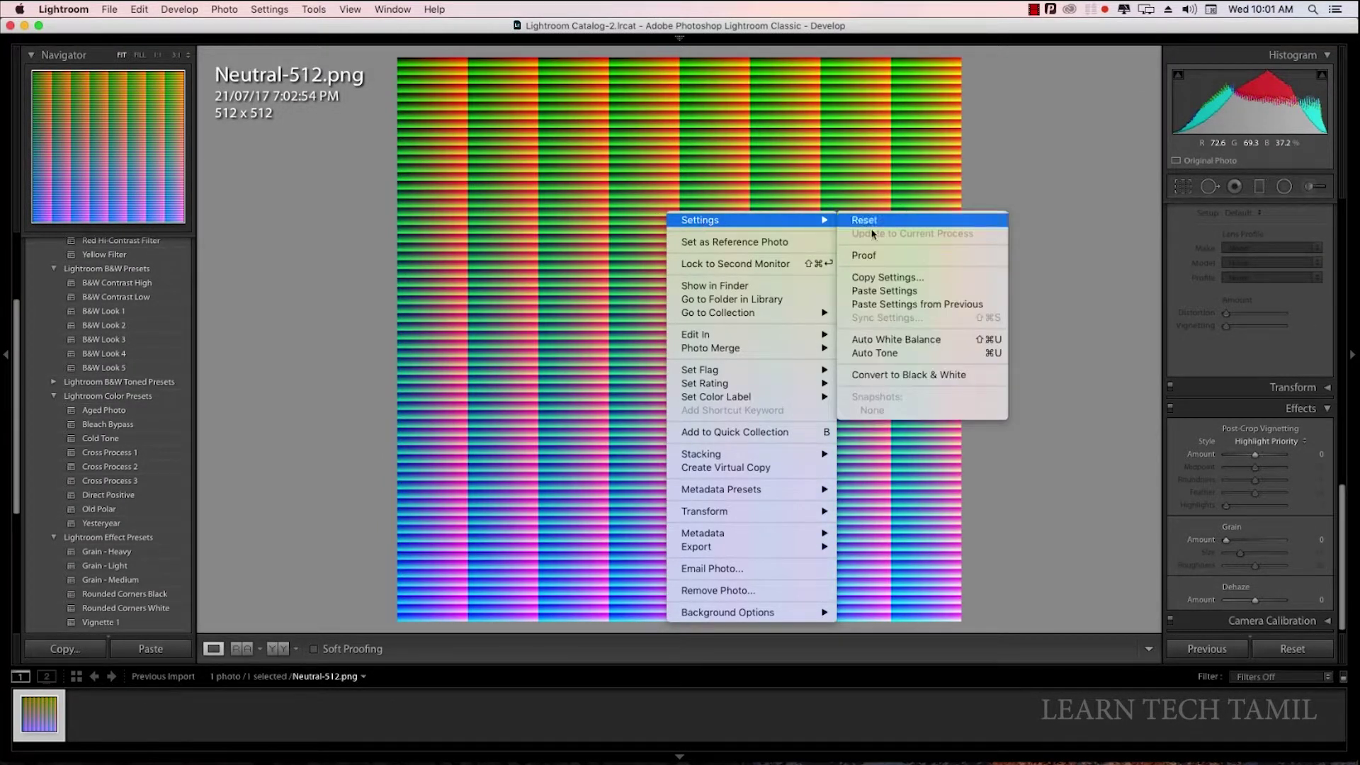
{"action": "left_click", "coordinate": [917, 290]}
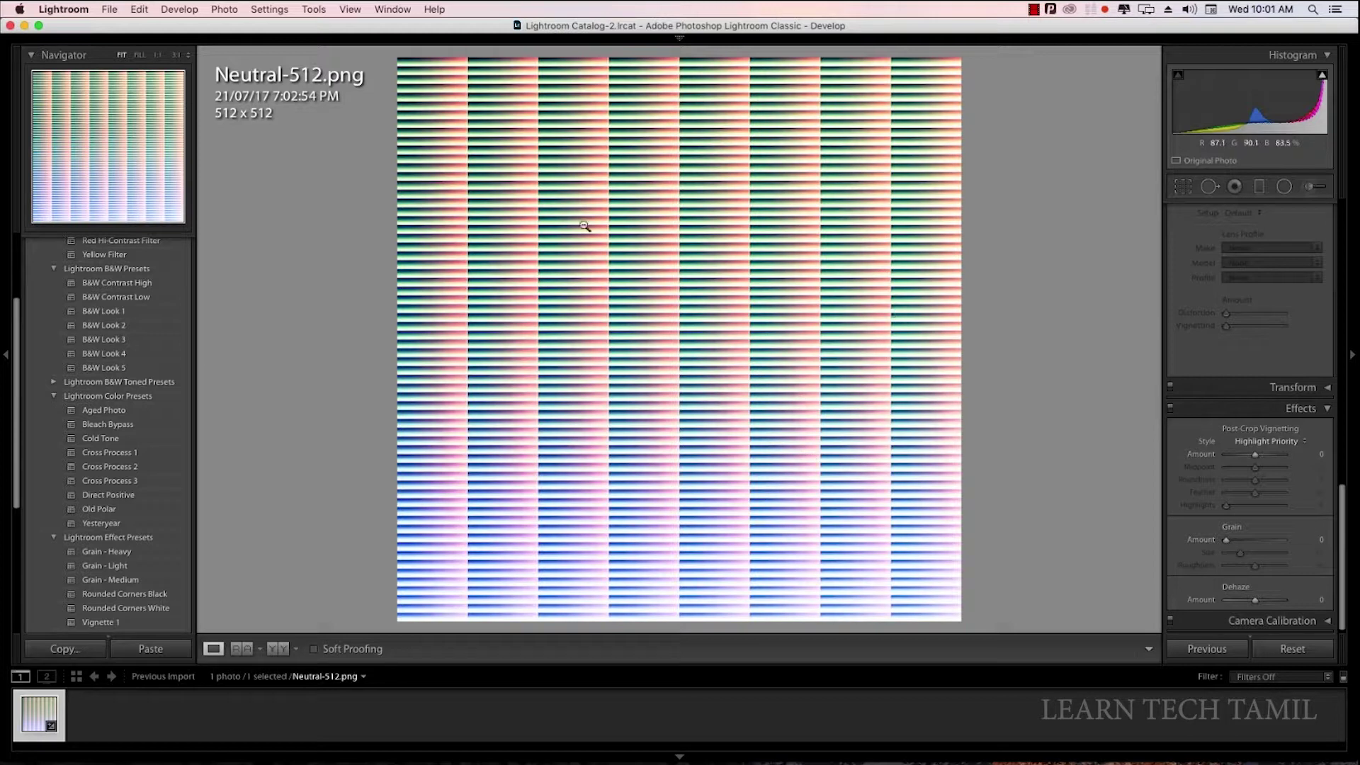
{"action": "right_click", "coordinate": [677, 233]}
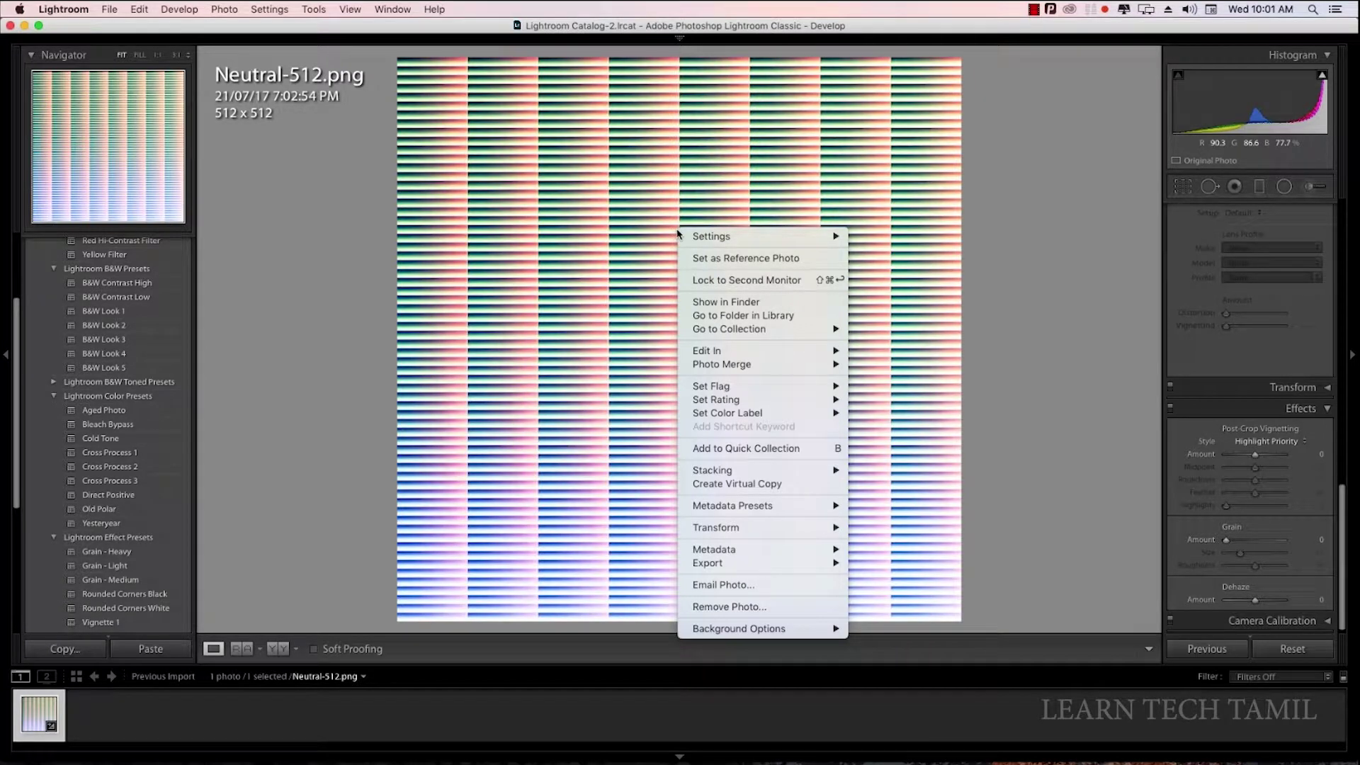
{"action": "mouse_move", "coordinate": [743, 562]}
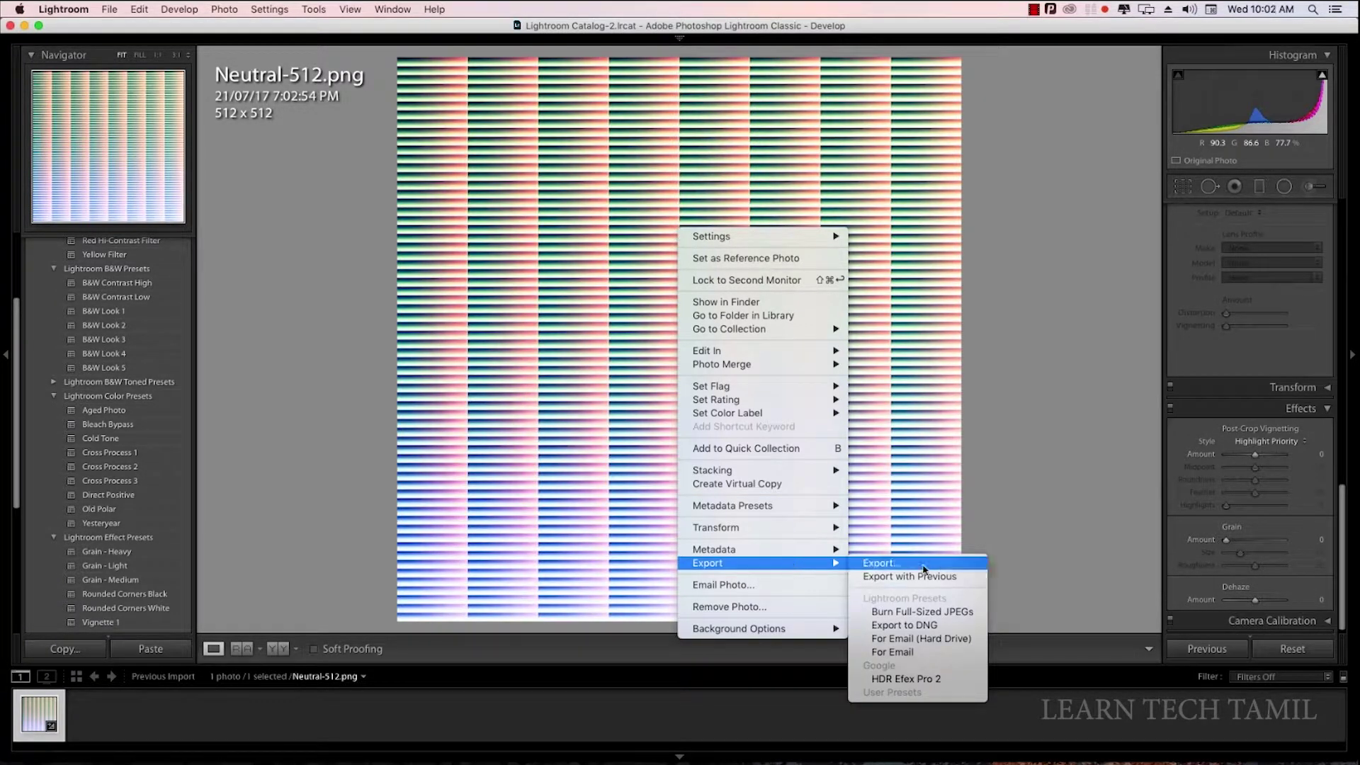
{"action": "left_click", "coordinate": [924, 567]}
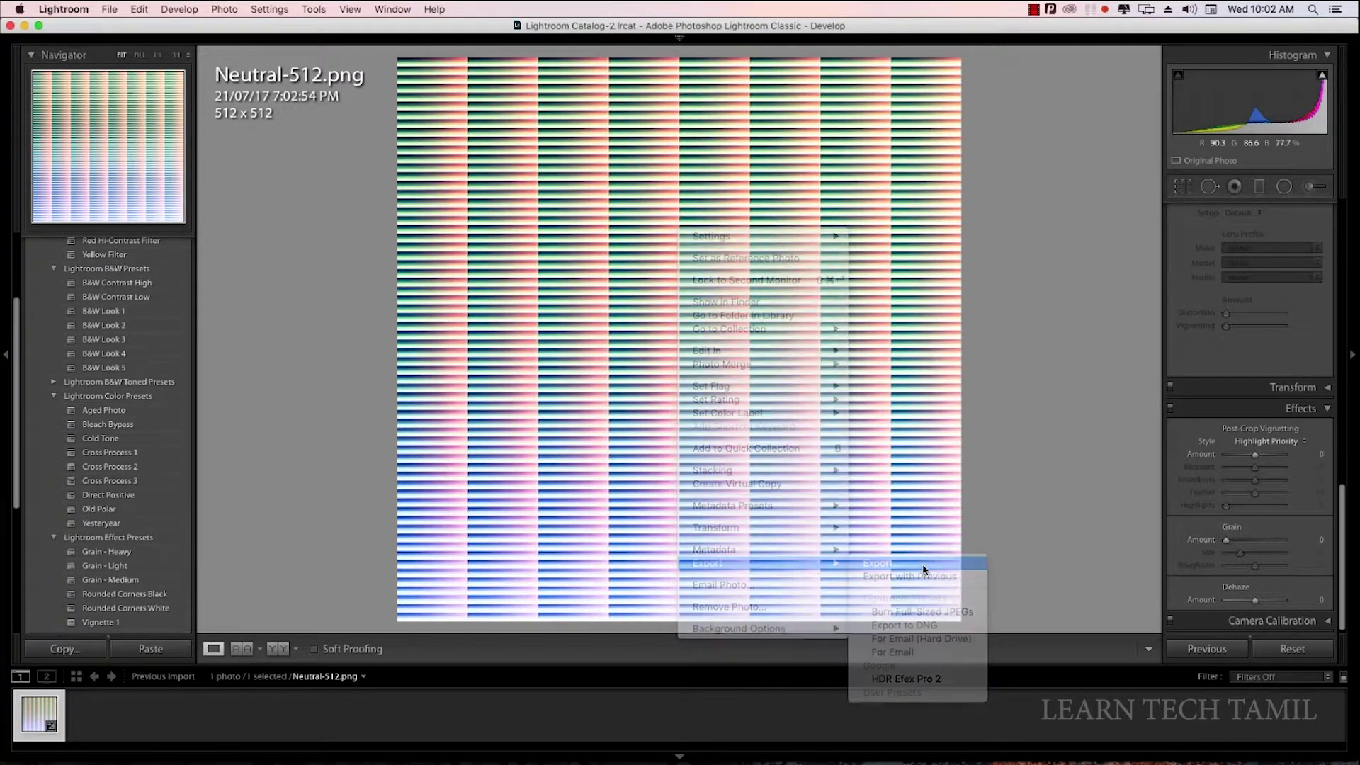
Export the graded Neutral-512 HALD from Lightroom as a JPEG (sRGB, quality 60).
{"action": "left_click_drag", "start_coordinate": [727, 110], "coordinate": [646, 95]}
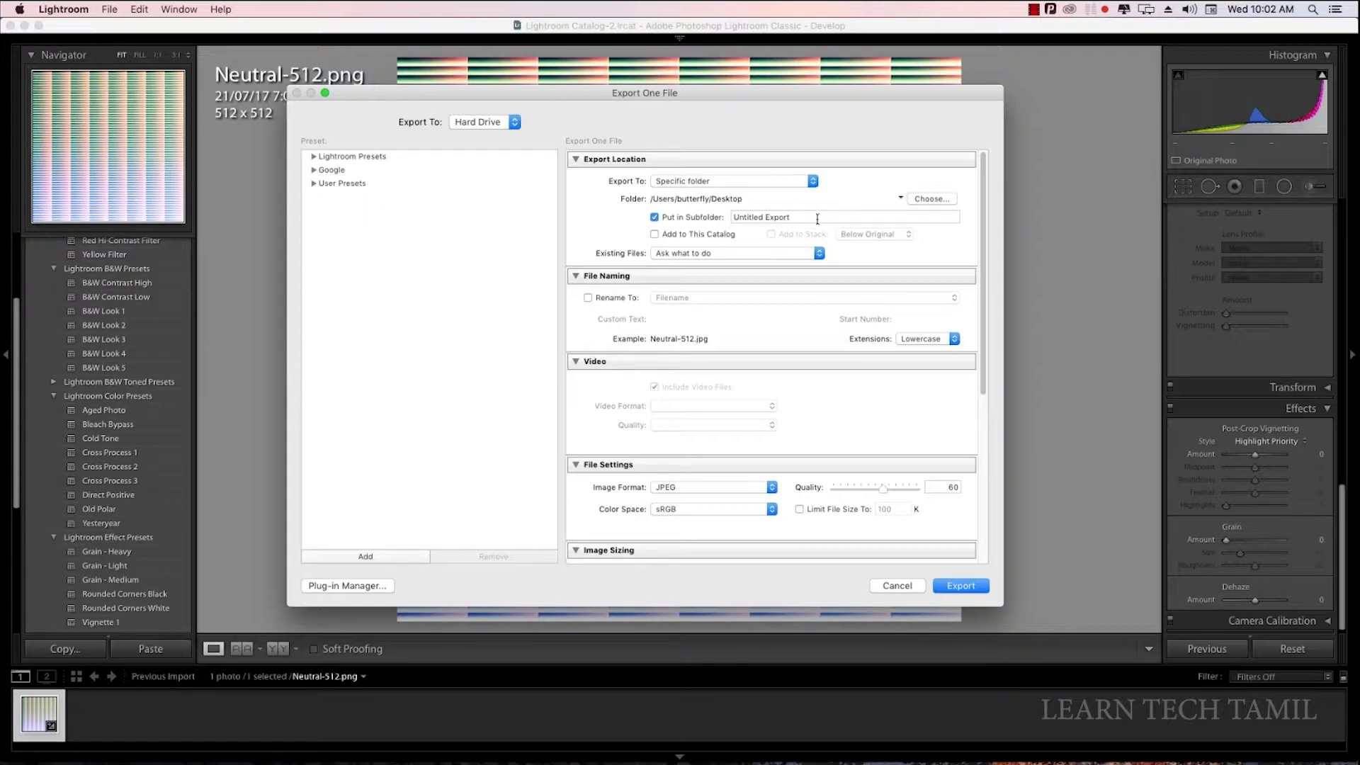
{"action": "scroll", "coordinate": [985, 388], "scroll_direction": "down", "scroll_amount": 3}
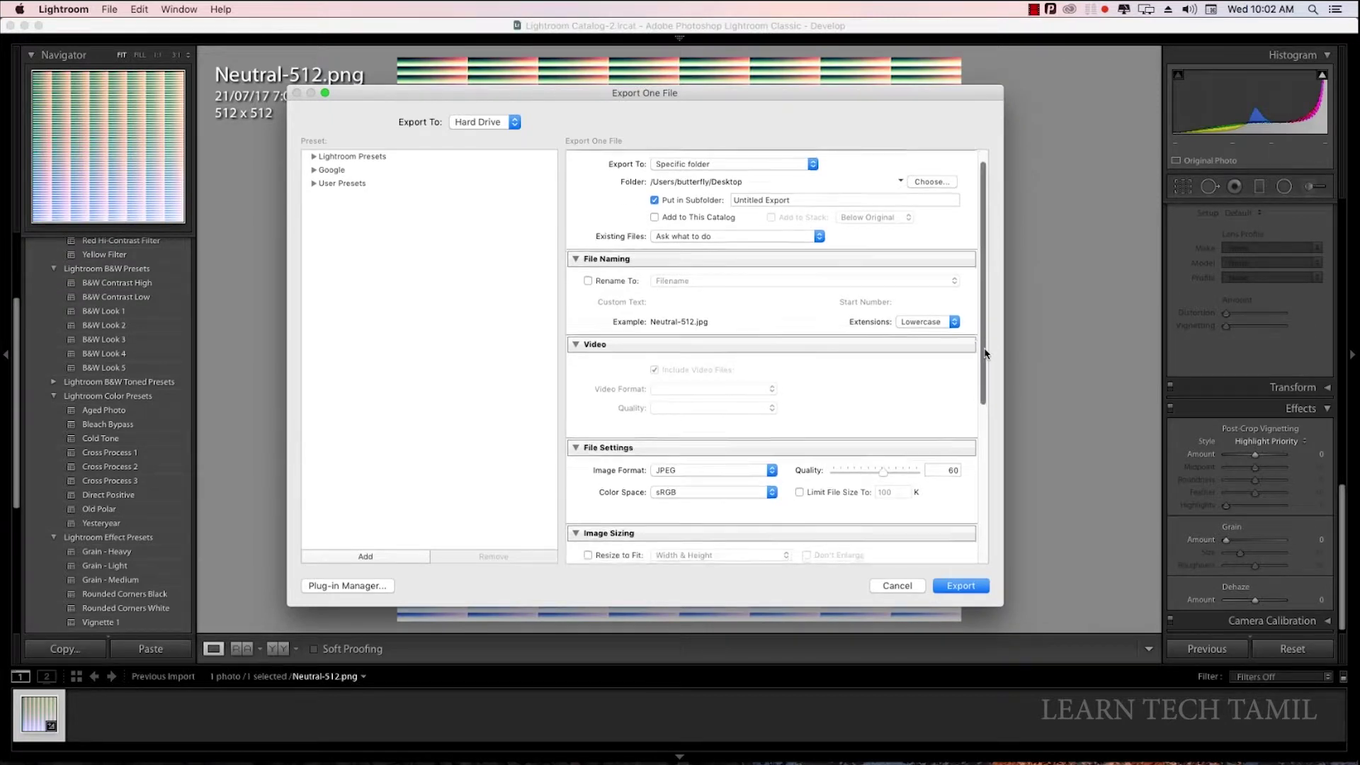
{"action": "scroll", "coordinate": [984, 388], "scroll_direction": "down", "scroll_amount": 3}
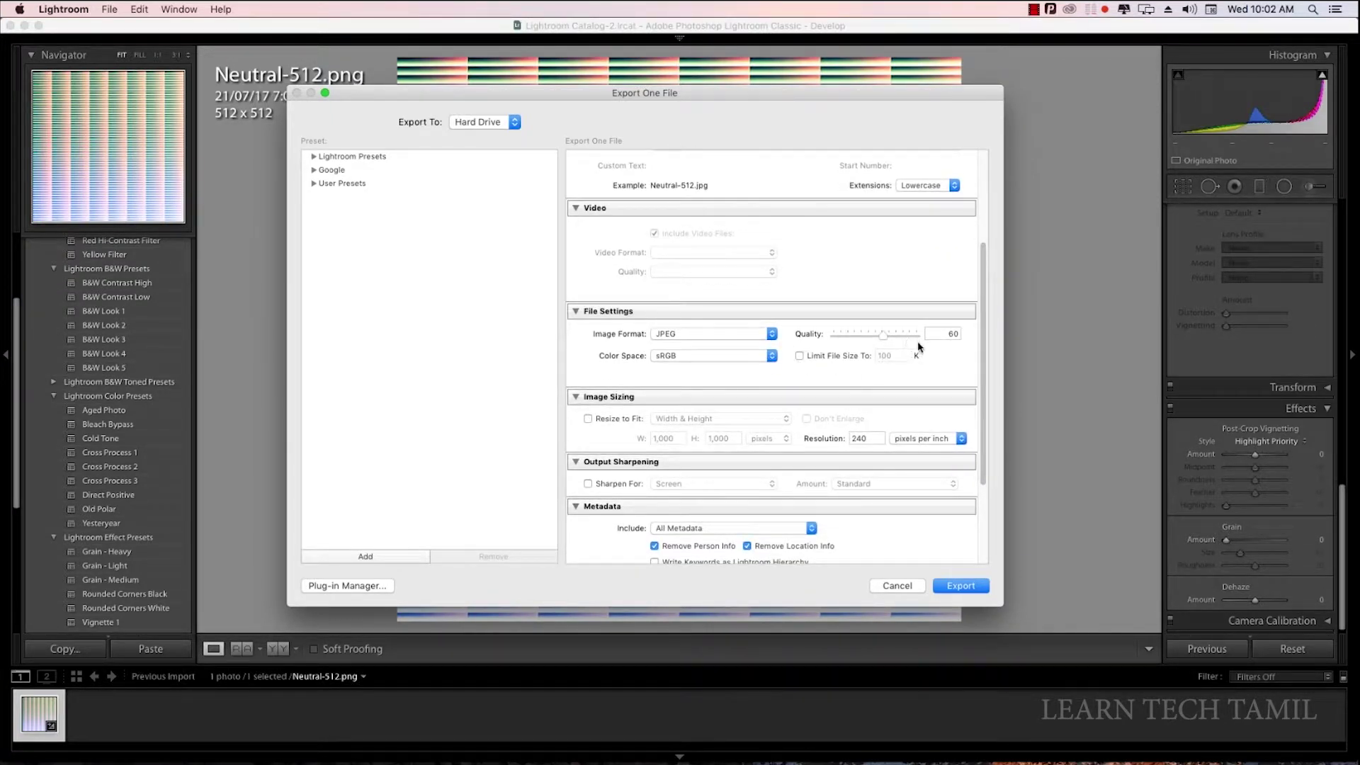
{"action": "left_click_drag", "start_coordinate": [983, 367], "coordinate": [989, 437]}
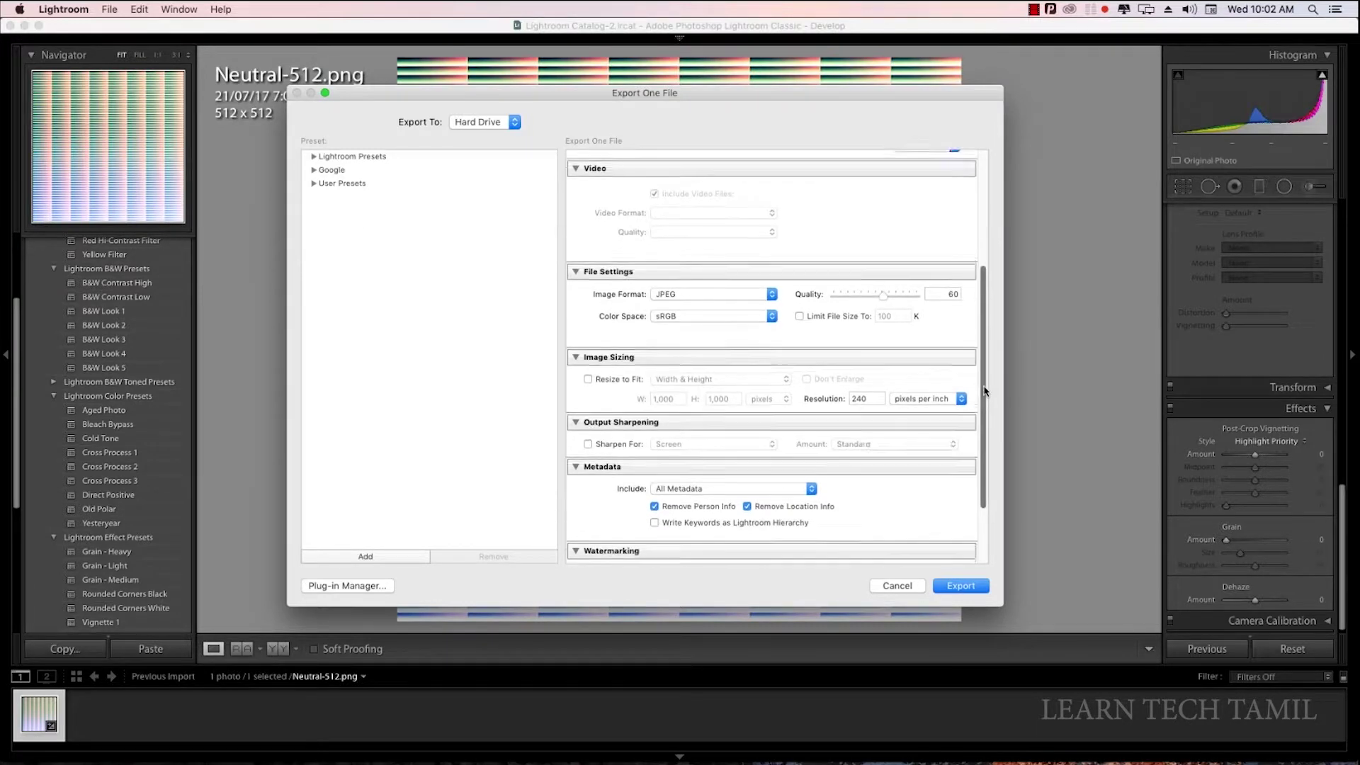
{"action": "scroll", "coordinate": [987, 438], "scroll_direction": "down", "scroll_amount": 1}
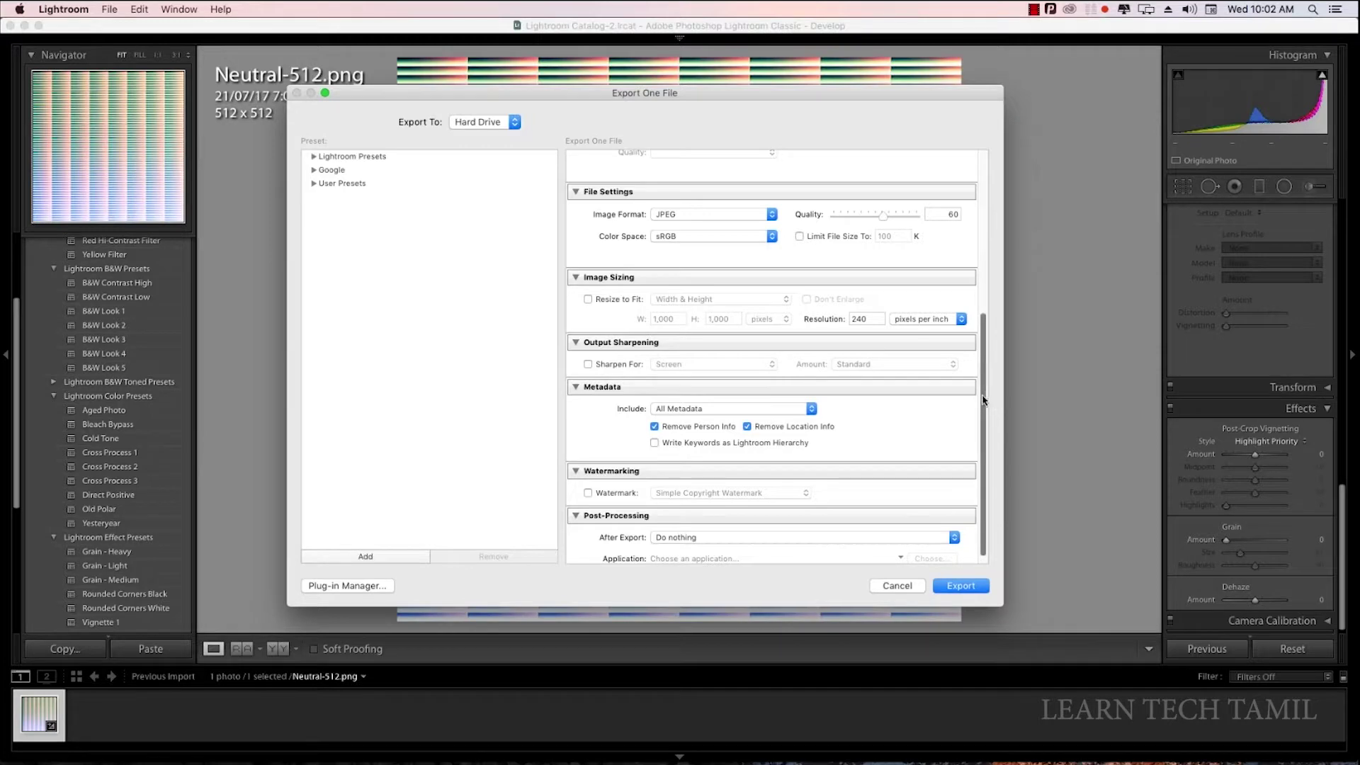
{"action": "scroll", "coordinate": [981, 421], "scroll_direction": "down", "scroll_amount": 1}
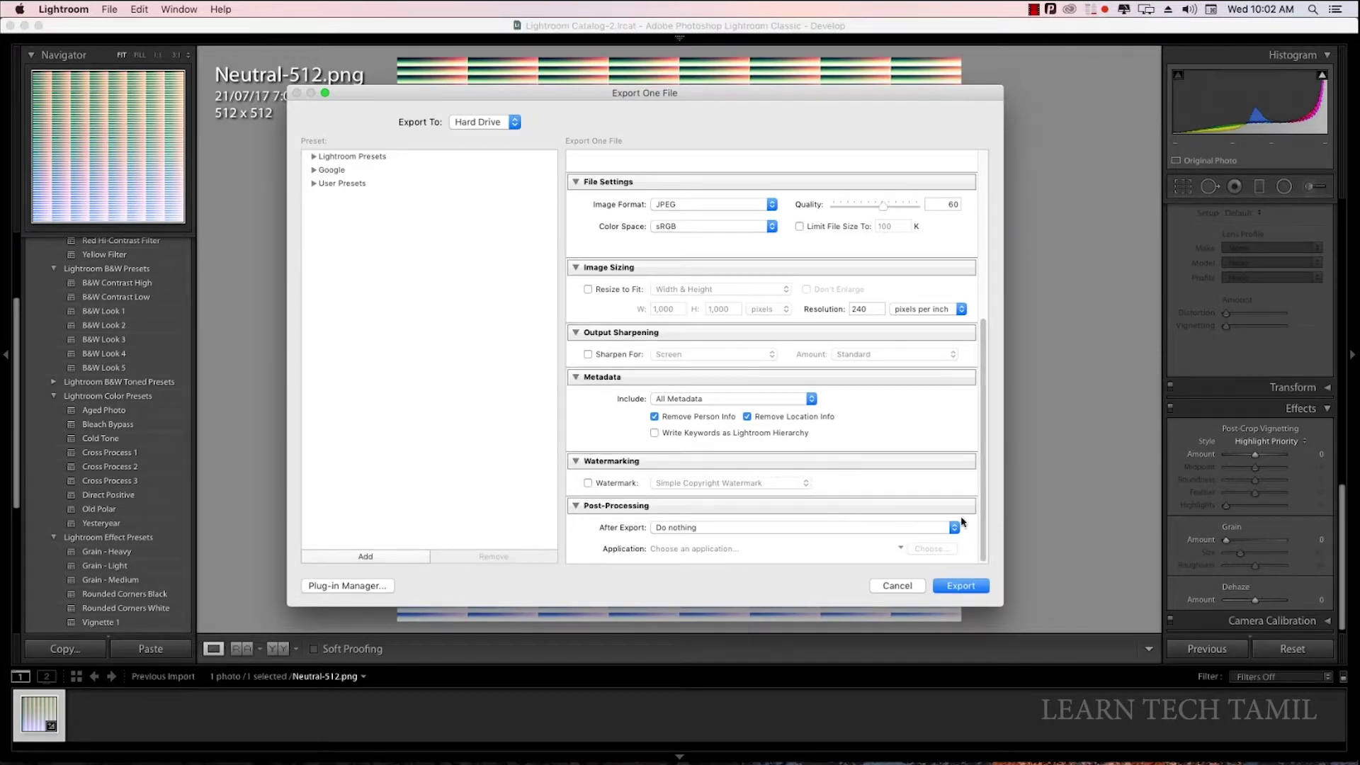
{"action": "left_click", "coordinate": [962, 585]}
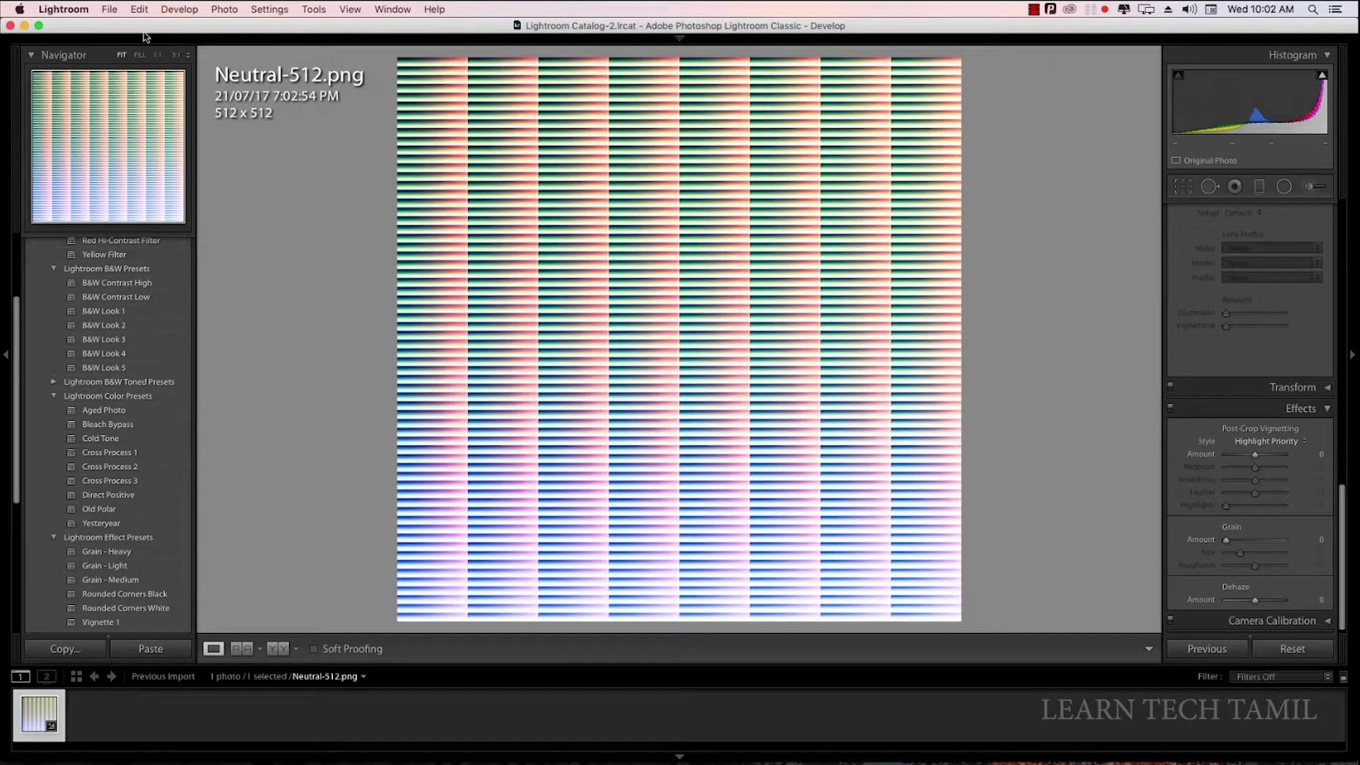
Check the exported Neutral-512.jpg in the desktop Untitled Export folder with a preview.
{"action": "left_click", "coordinate": [24, 26]}
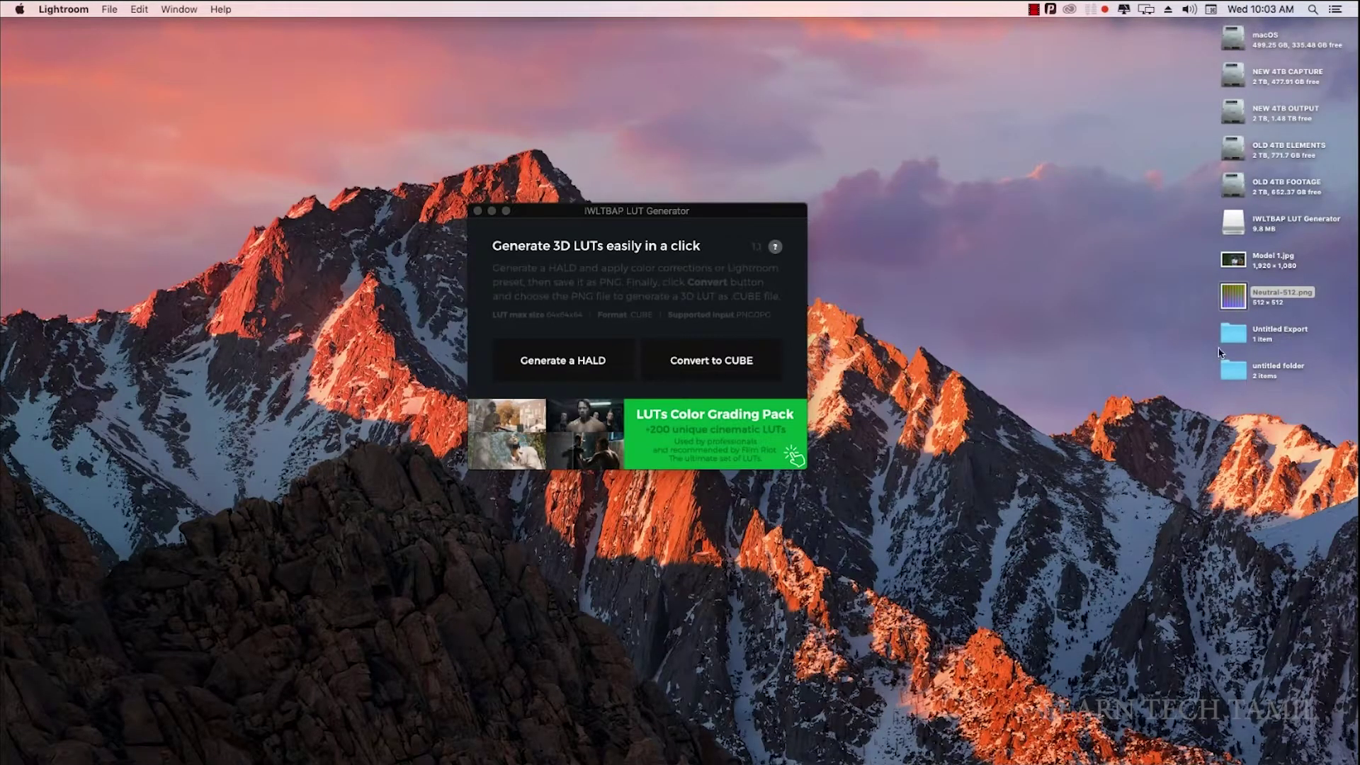
{"action": "double_click", "coordinate": [1241, 367]}
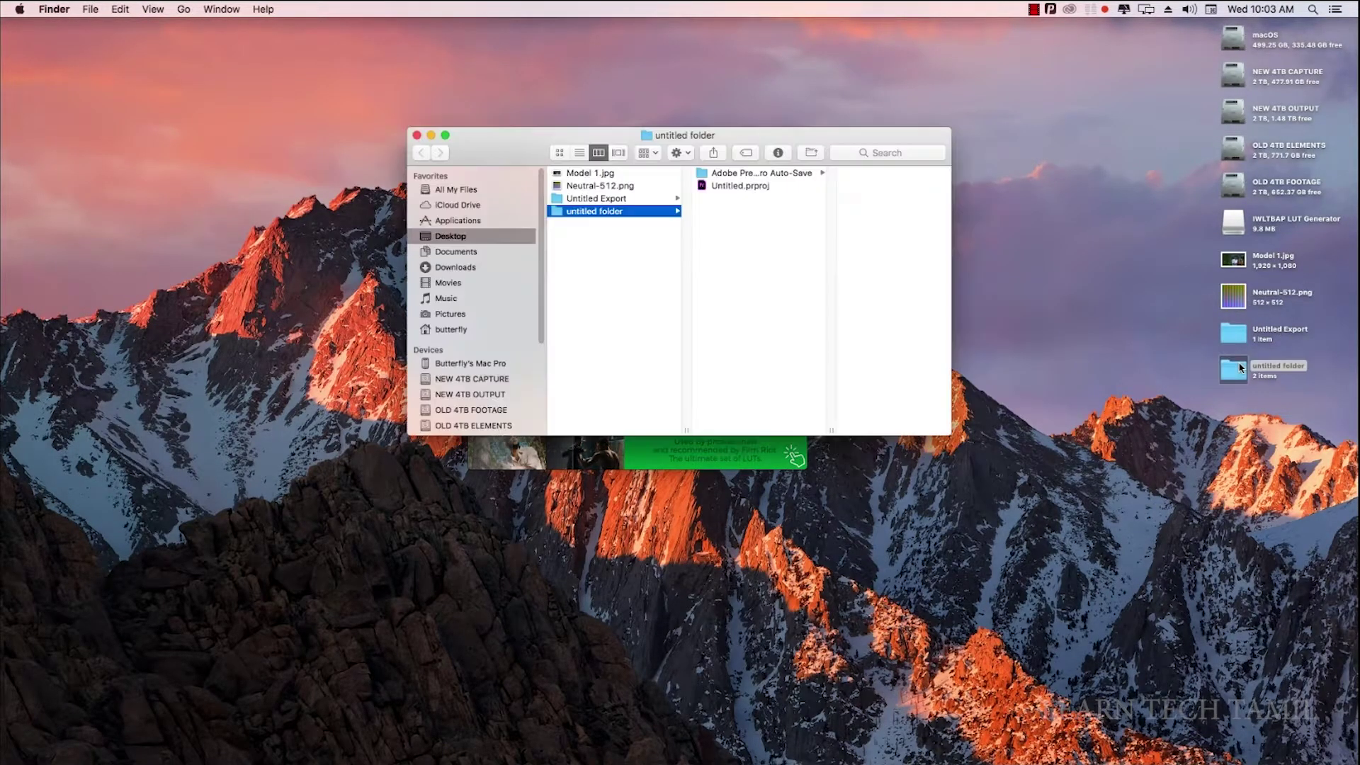
{"action": "left_click", "coordinate": [417, 135]}
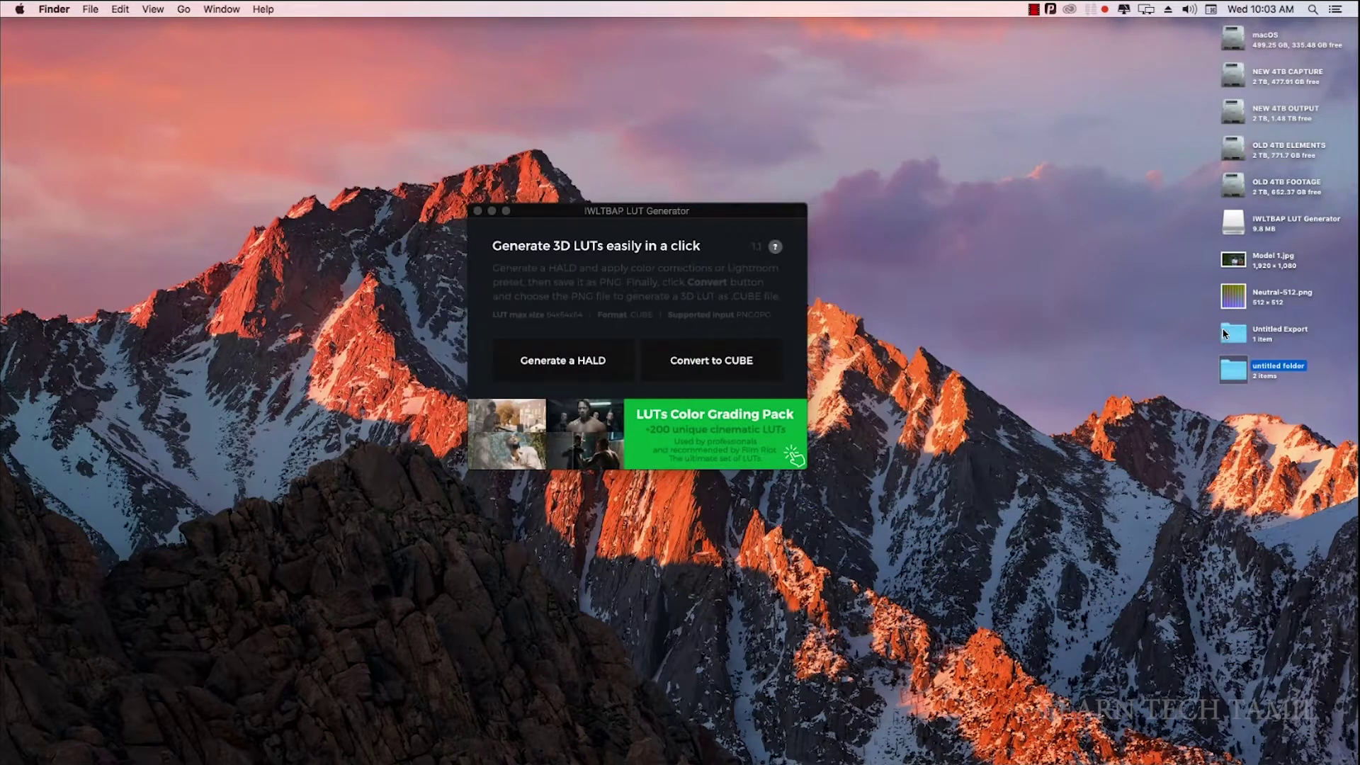
{"action": "double_click", "coordinate": [1233, 331]}
{"action": "left_click", "coordinate": [708, 174]}
{"action": "key", "text": "space"}
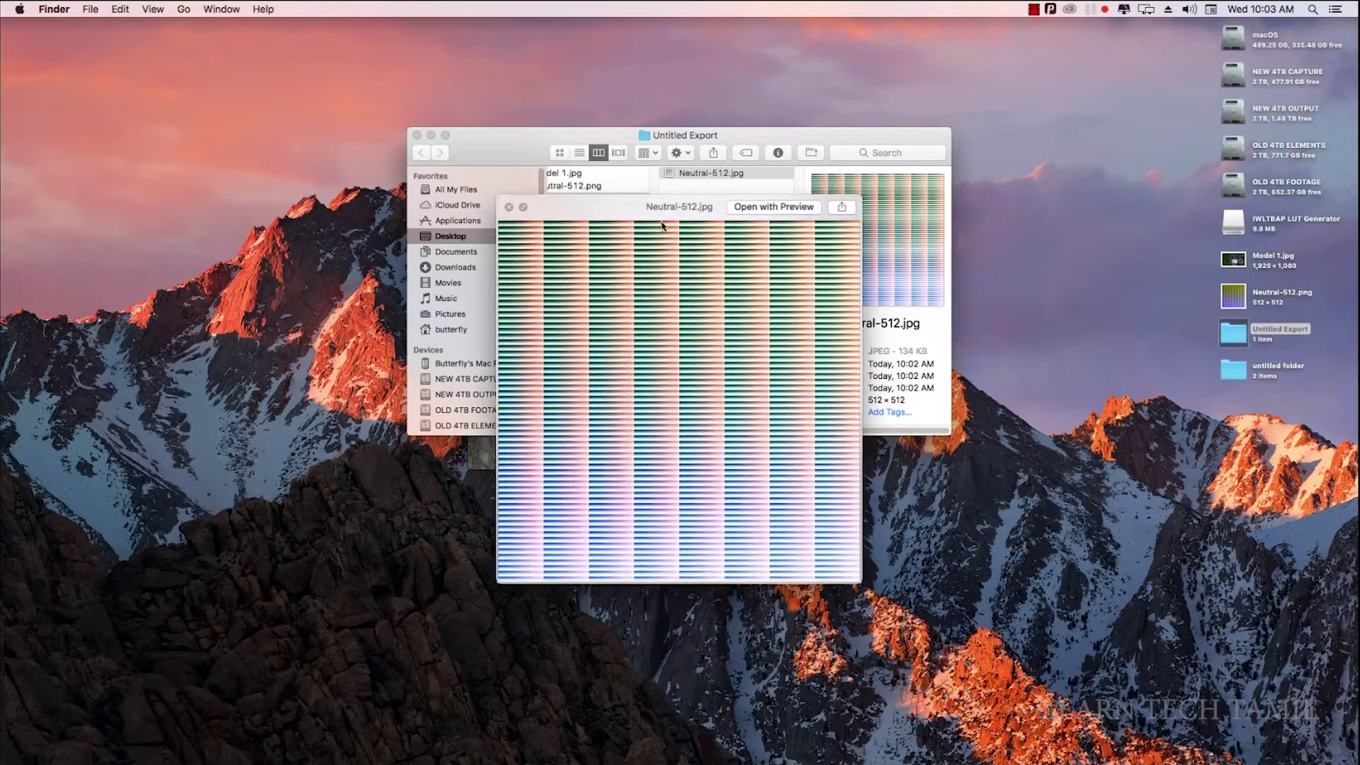
{"action": "left_click", "coordinate": [508, 207]}
{"action": "left_click_drag", "start_coordinate": [835, 144], "coordinate": [437, 386]}
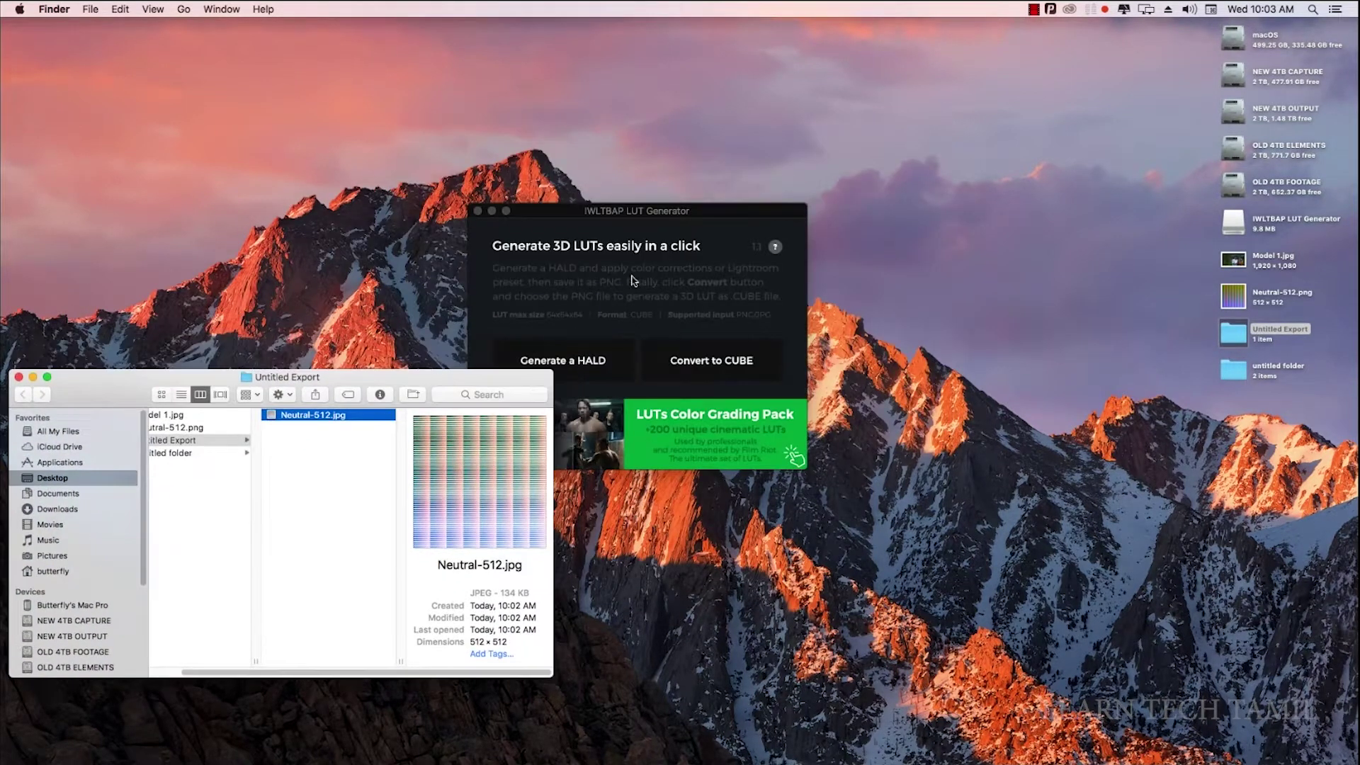
Convert Untitled Export/Neutral-512.jpg to a CUBE LUT in LUT Generator.
{"action": "left_click", "coordinate": [776, 182]}
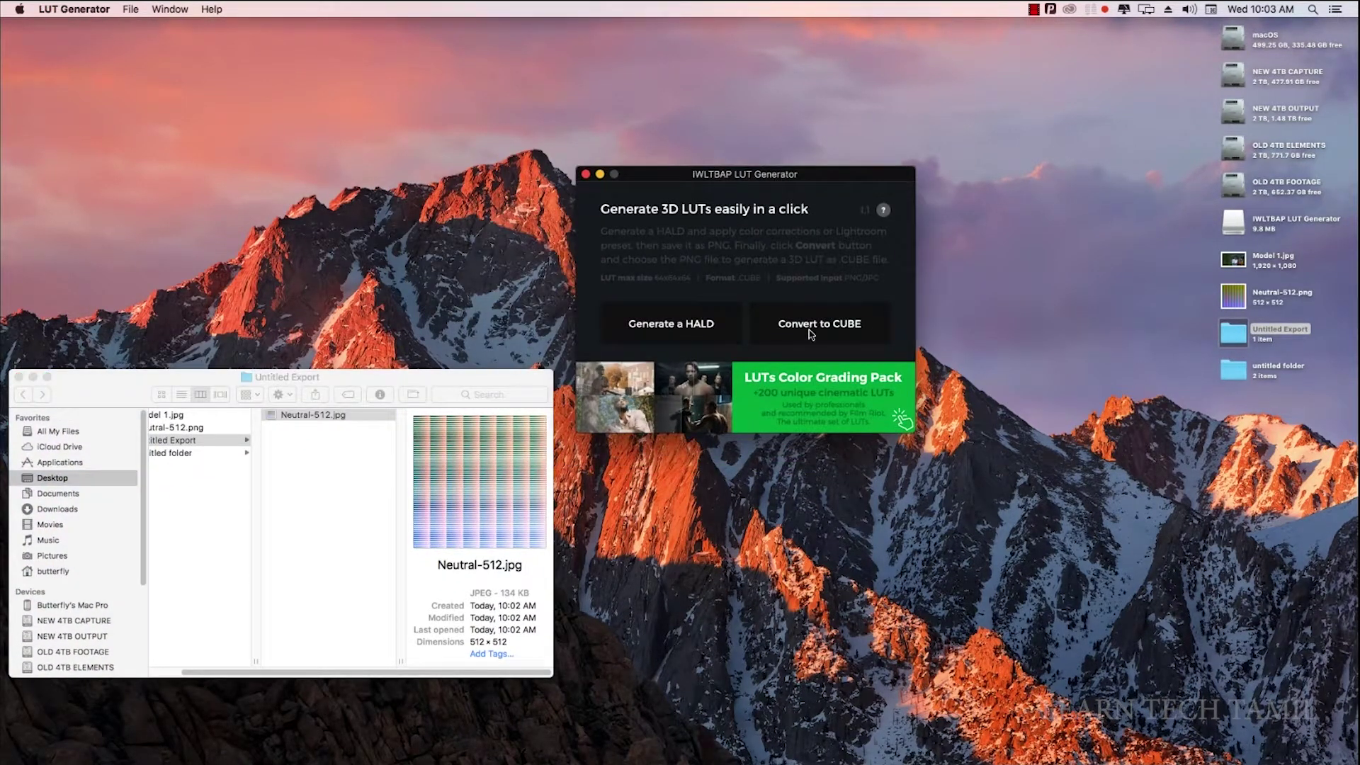
{"action": "left_click", "coordinate": [843, 326]}
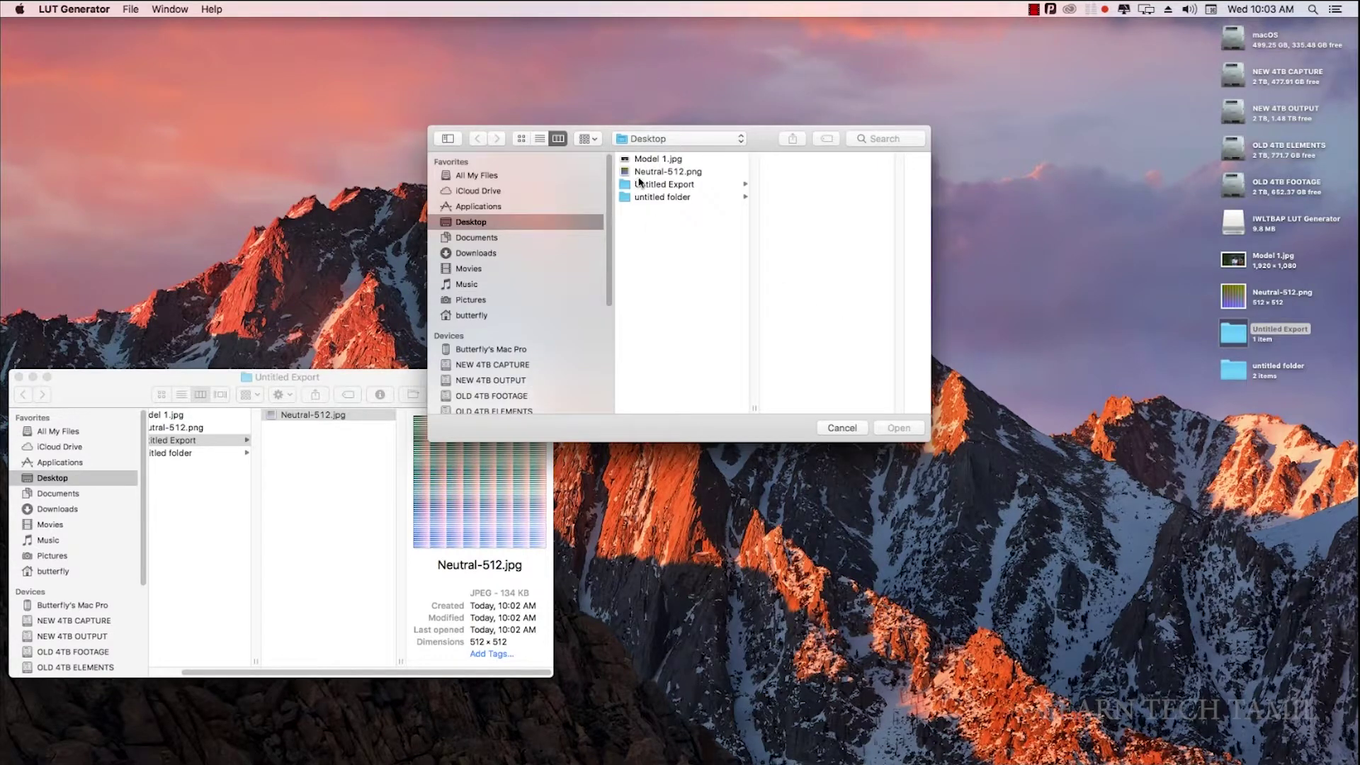
{"action": "left_click", "coordinate": [648, 186]}
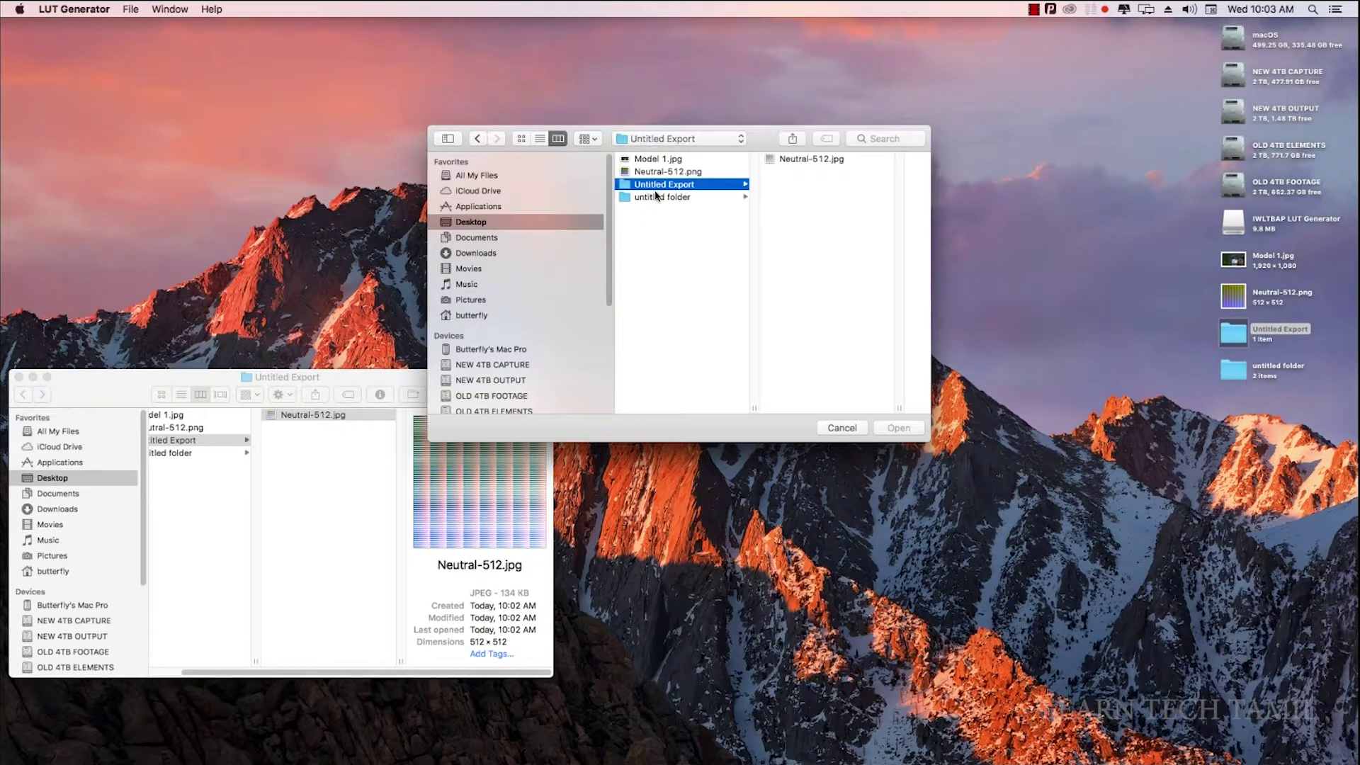
{"action": "left_click", "coordinate": [808, 160]}
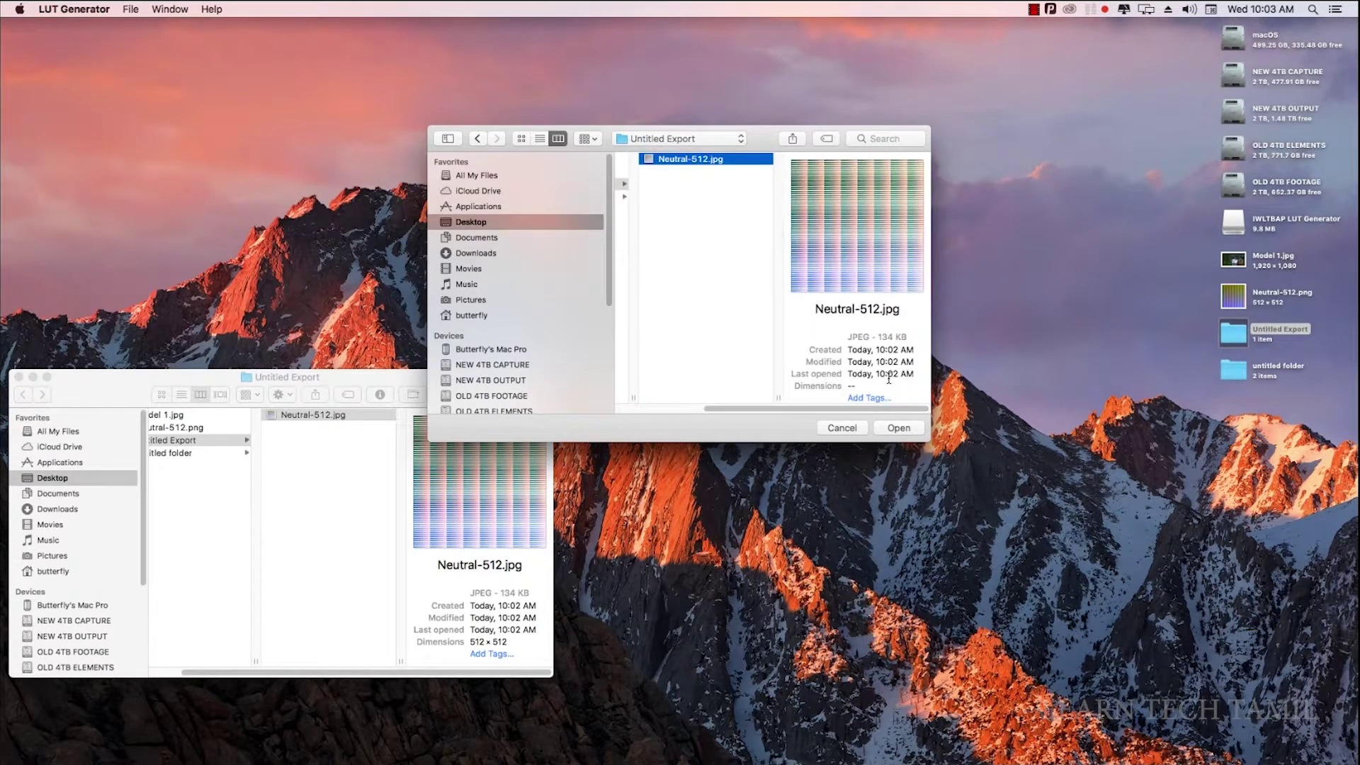
{"action": "left_click", "coordinate": [898, 428]}
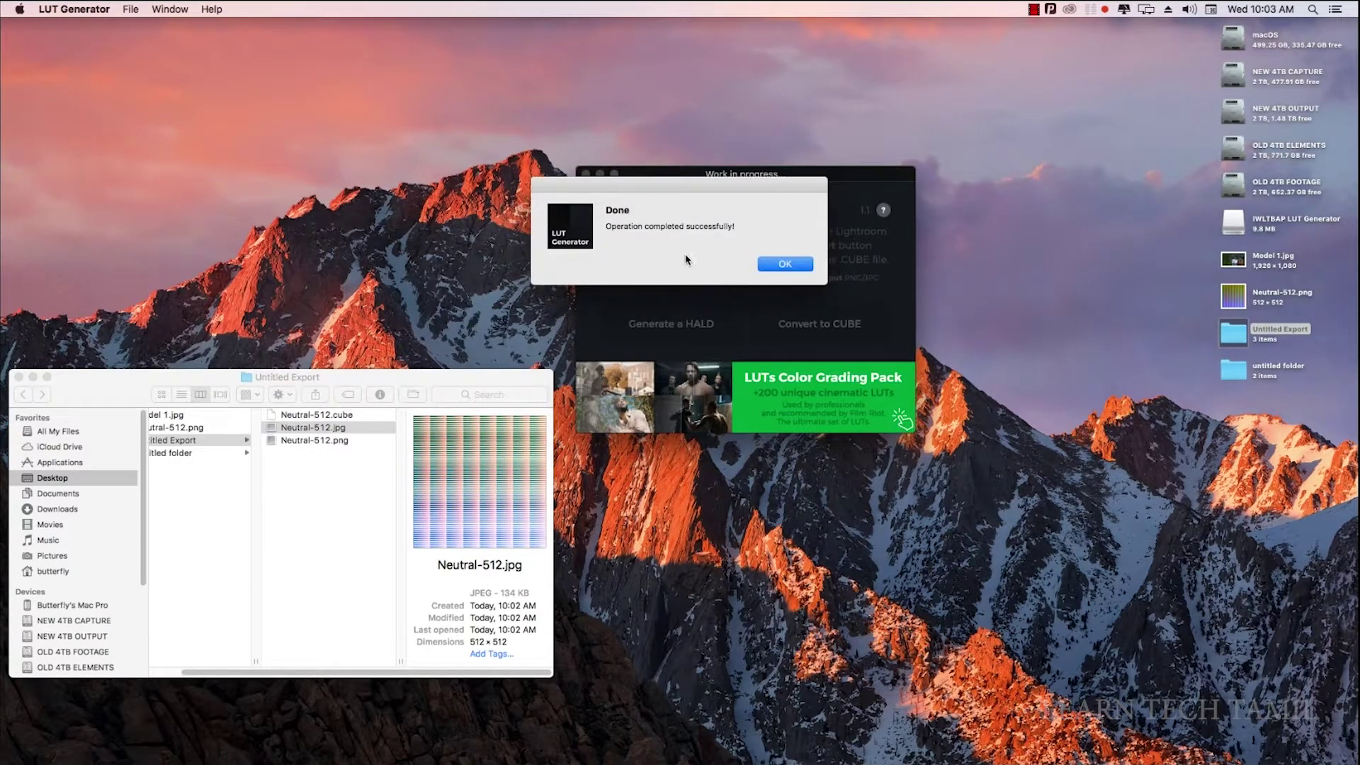
{"action": "left_click", "coordinate": [785, 263]}
Preview the new 7.1 MB Neutral-512.cube file in the Untitled Export folder.
{"action": "left_click_drag", "start_coordinate": [336, 379], "coordinate": [355, 369]}
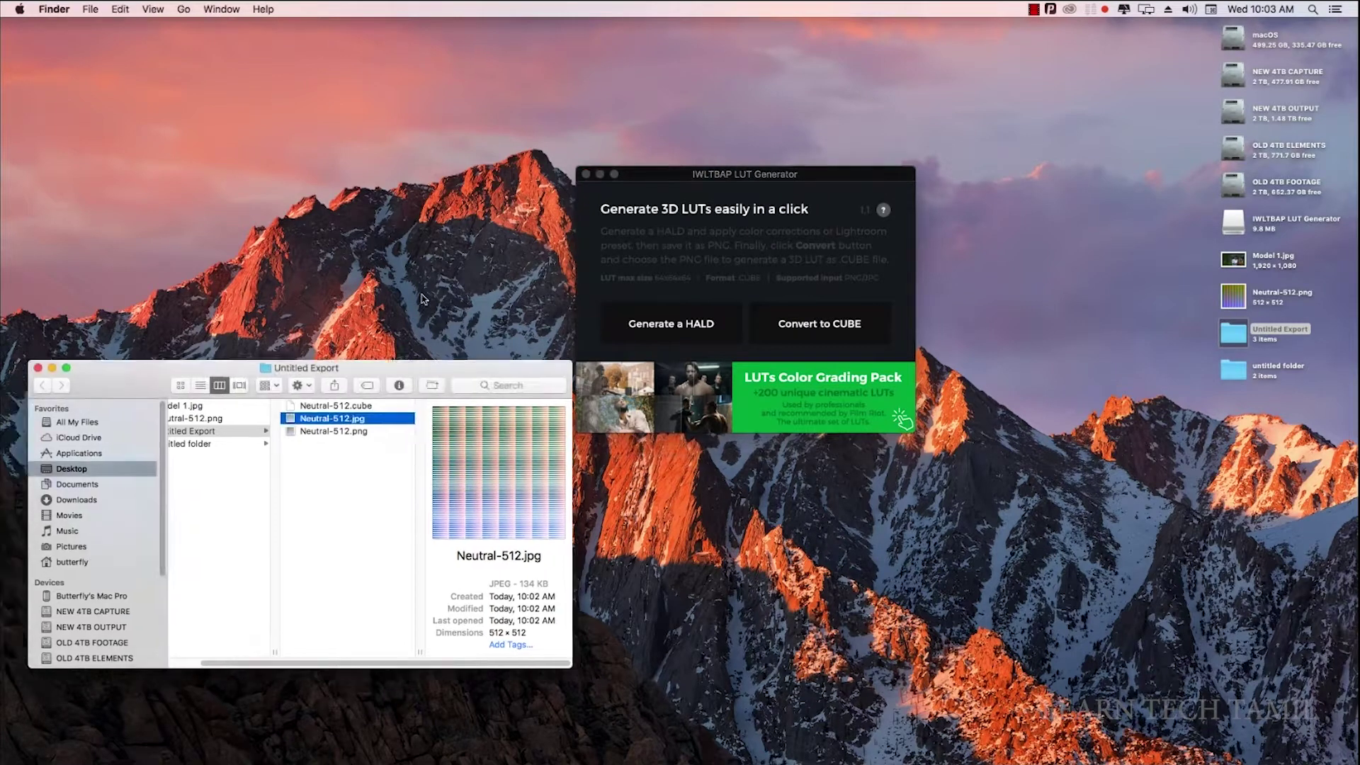
{"action": "left_click", "coordinate": [586, 317]}
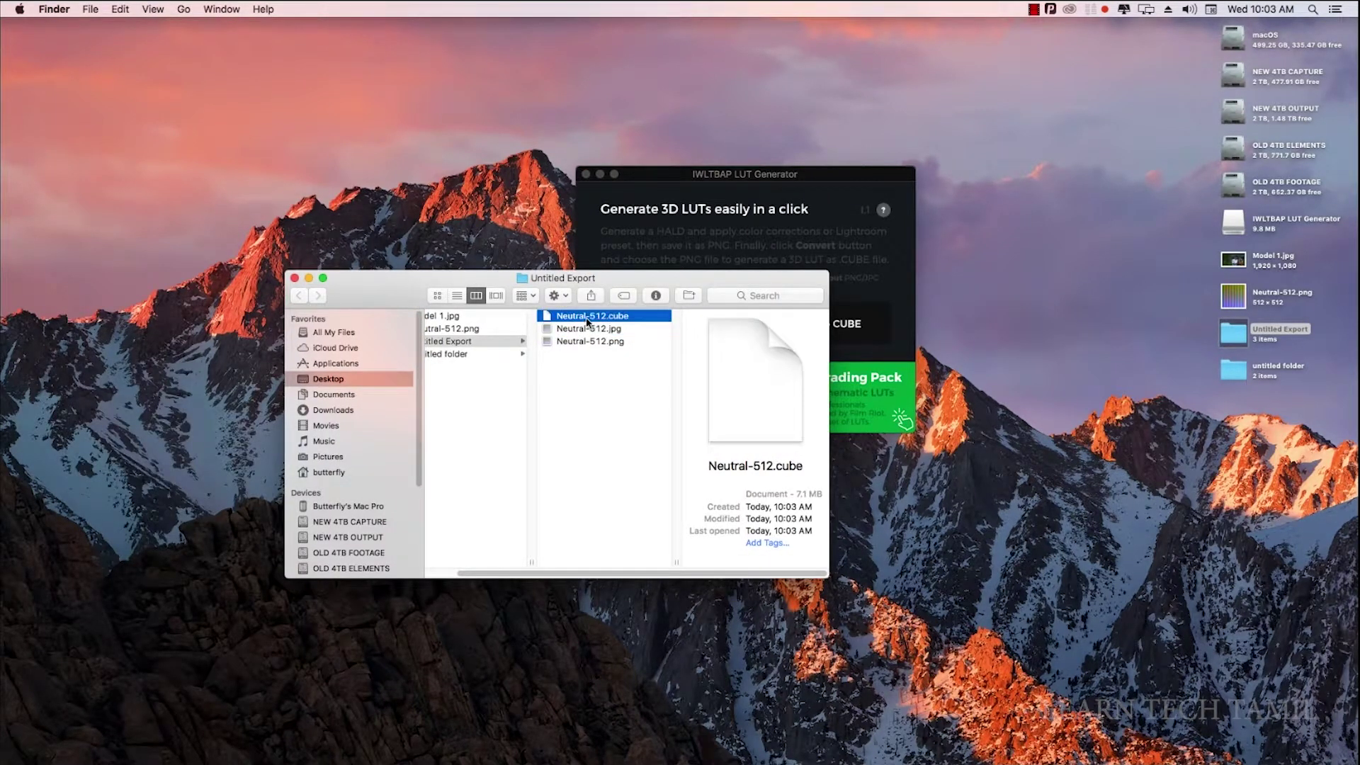
{"action": "key", "text": "space"}
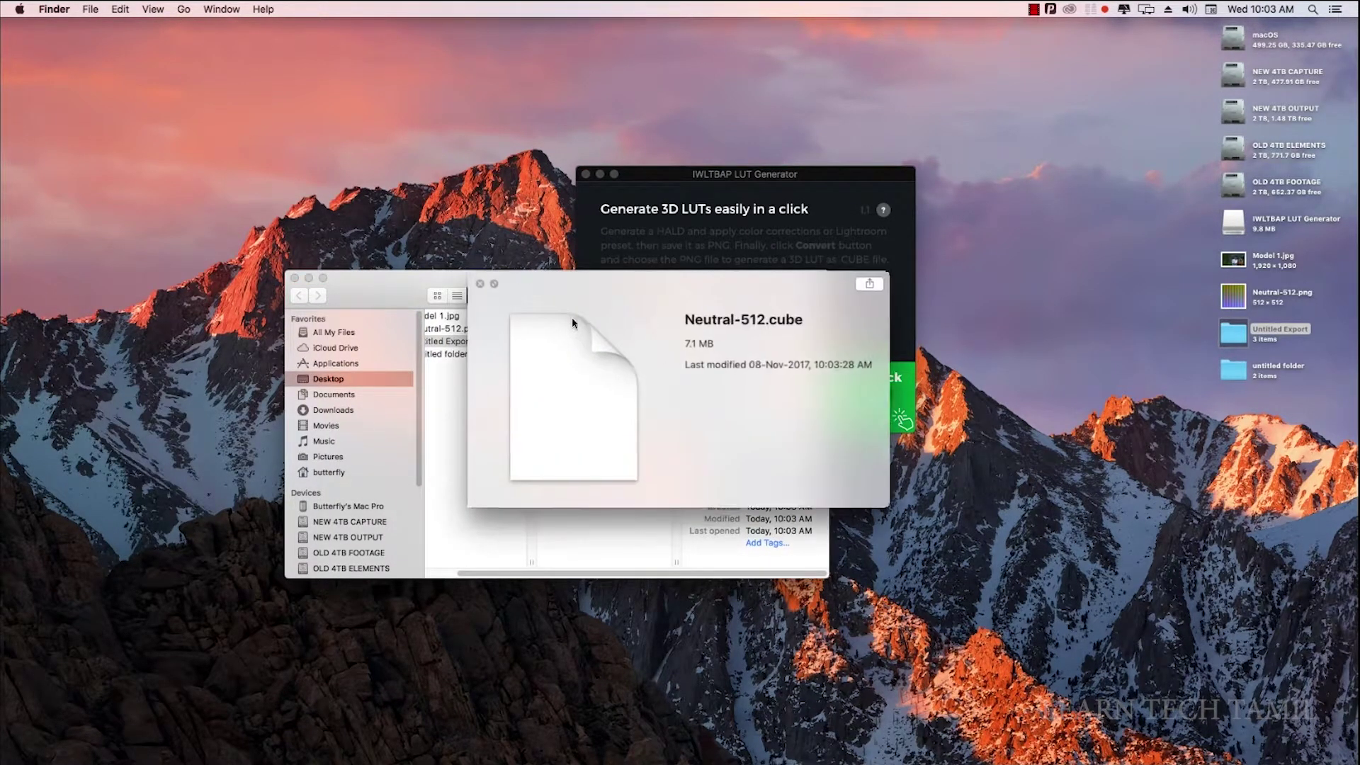
{"action": "key", "text": "space"}
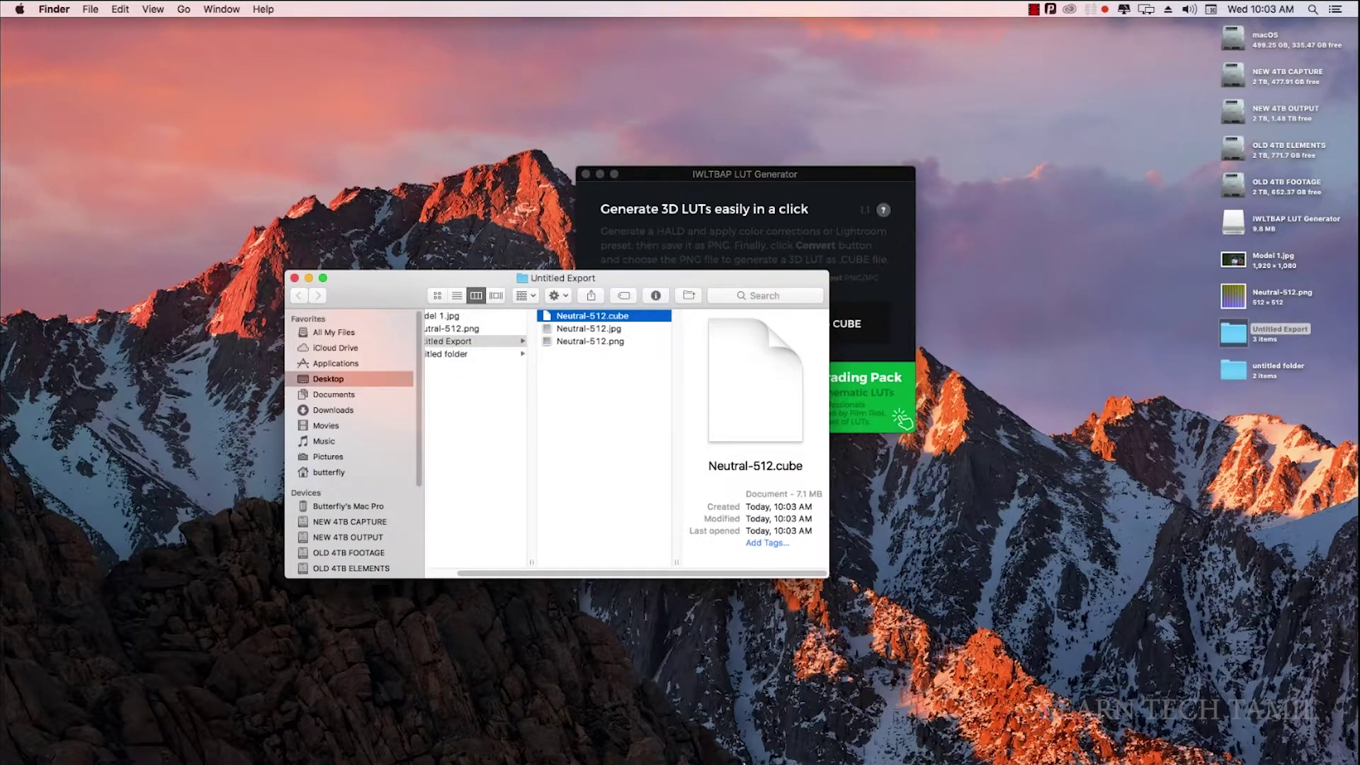
Show and widen the Lumetri Color panel in Premiere Pro.
{"action": "left_click", "coordinate": [562, 740]}
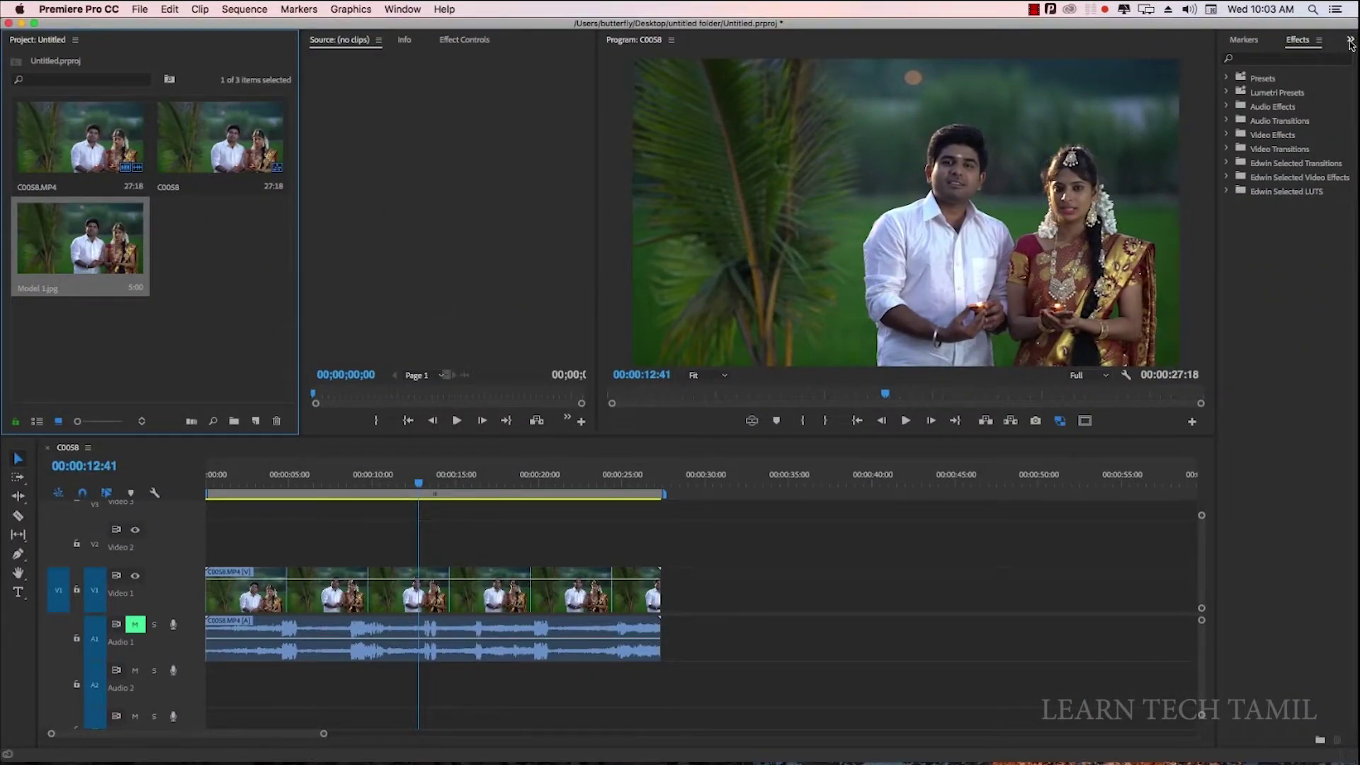
{"action": "left_click", "coordinate": [1349, 40]}
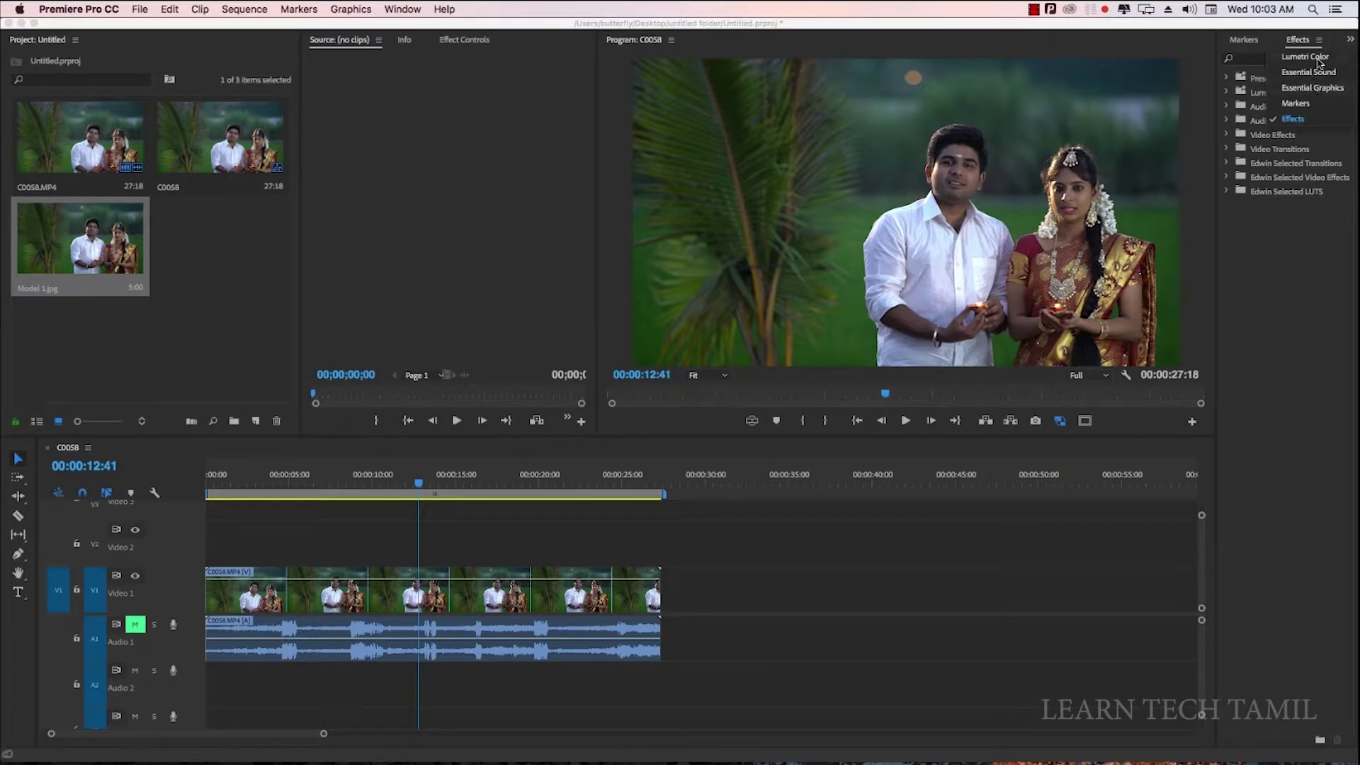
{"action": "left_click", "coordinate": [1315, 58]}
{"action": "left_click_drag", "start_coordinate": [1216, 237], "coordinate": [1127, 239]}
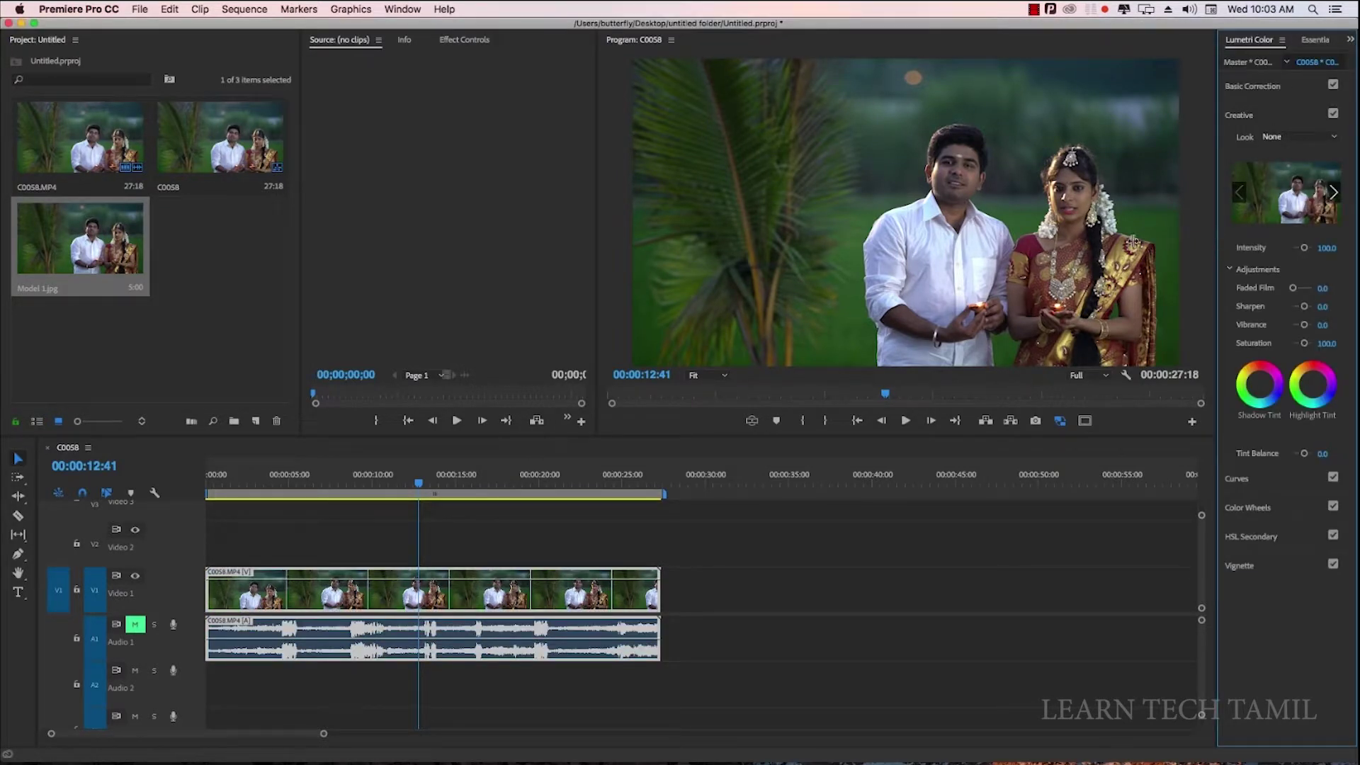
{"action": "left_click", "coordinate": [1192, 88]}
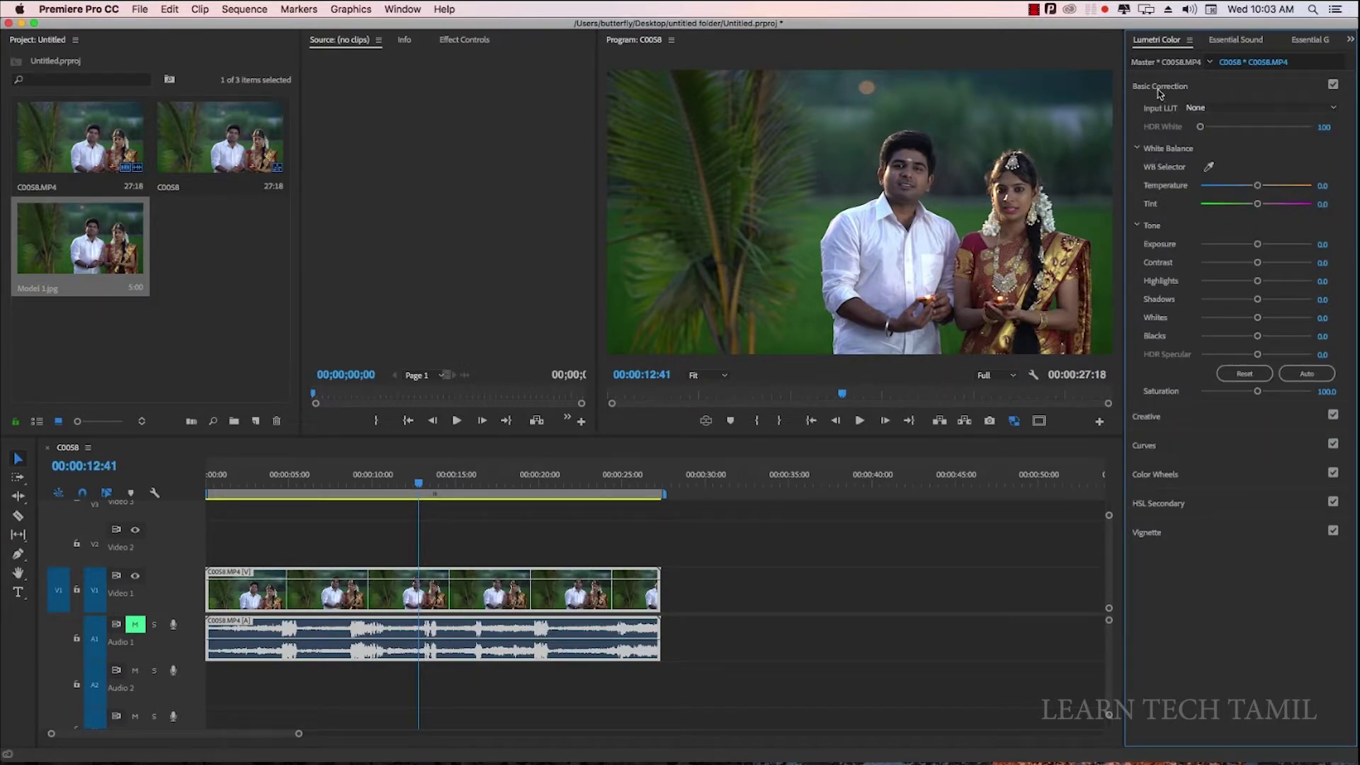
{"action": "left_click", "coordinate": [1157, 88]}
Load Desktop/Untitled Export/Neutral-512.cube as the Creative look in Lumetri Color.
{"action": "left_click", "coordinate": [1154, 114]}
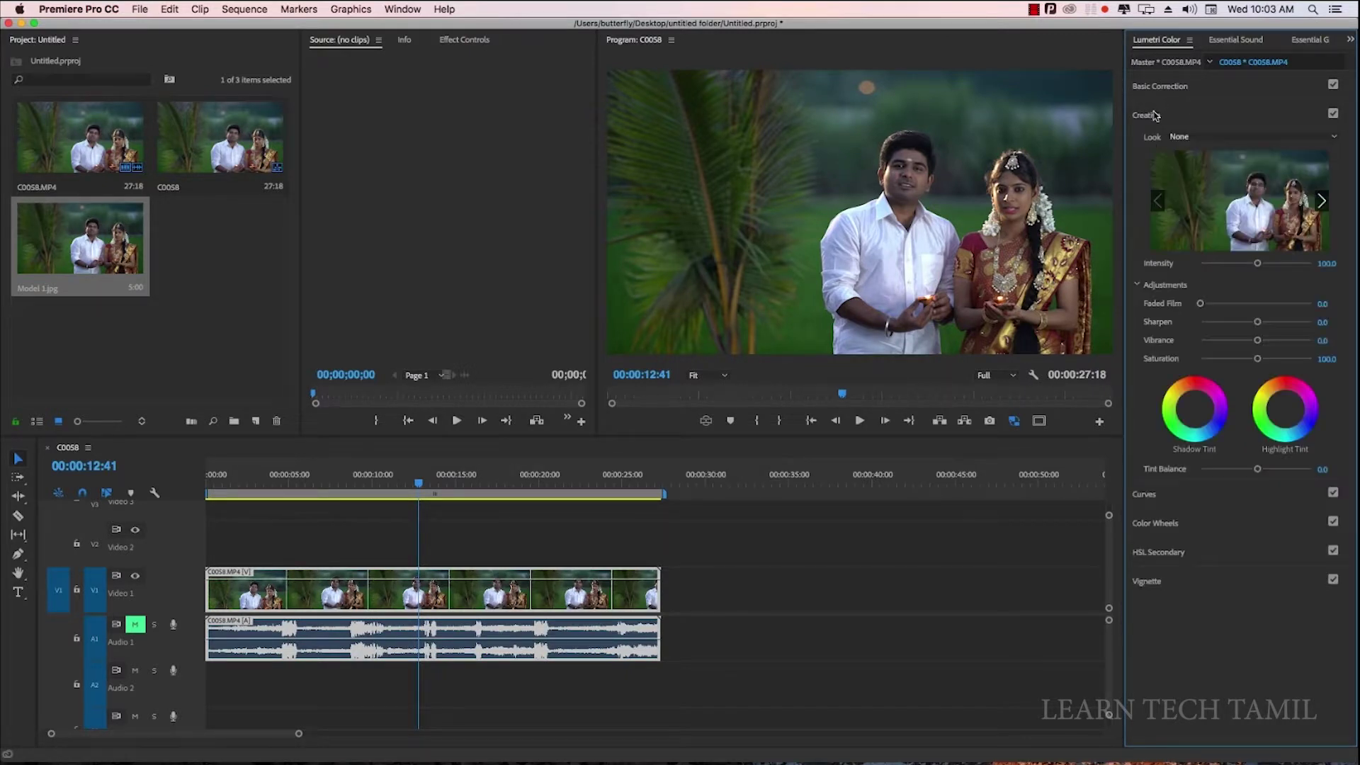
{"action": "left_click", "coordinate": [1326, 136]}
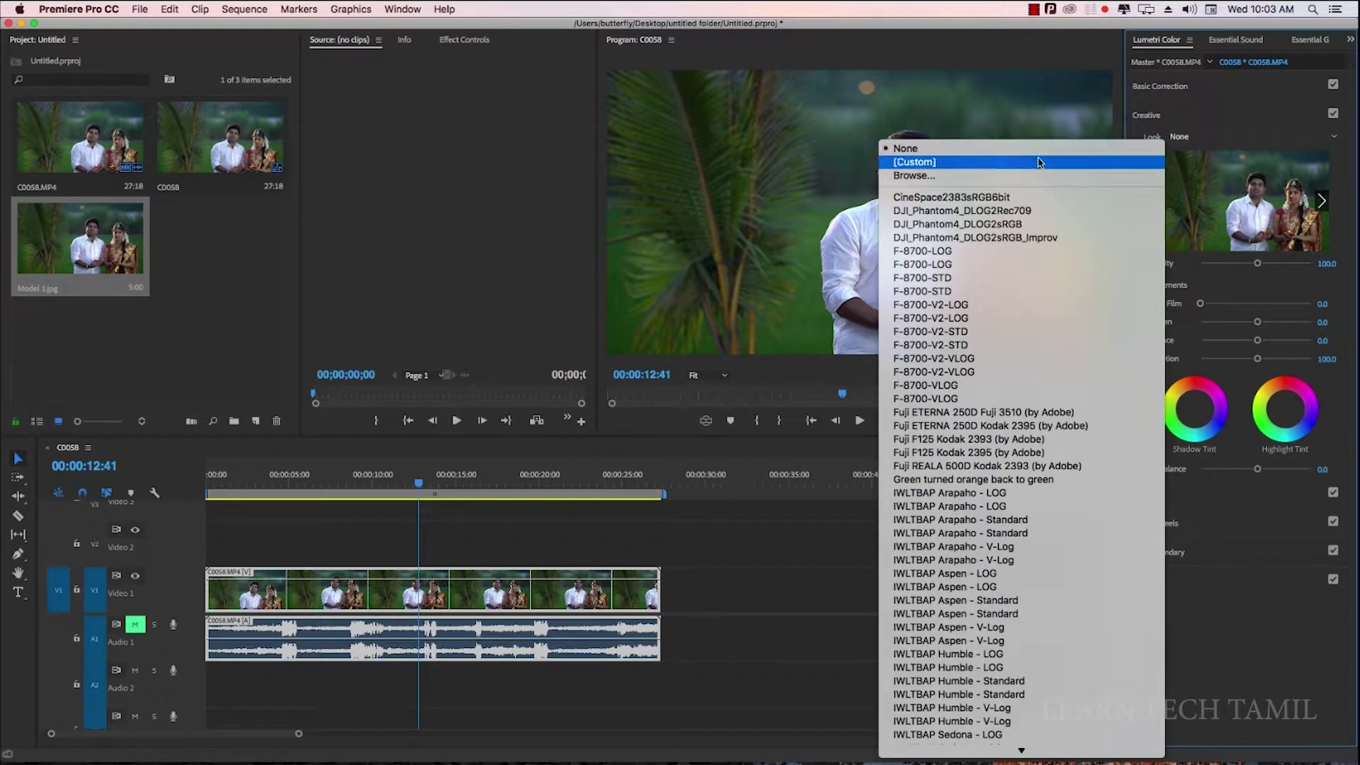
{"action": "left_click", "coordinate": [1013, 176]}
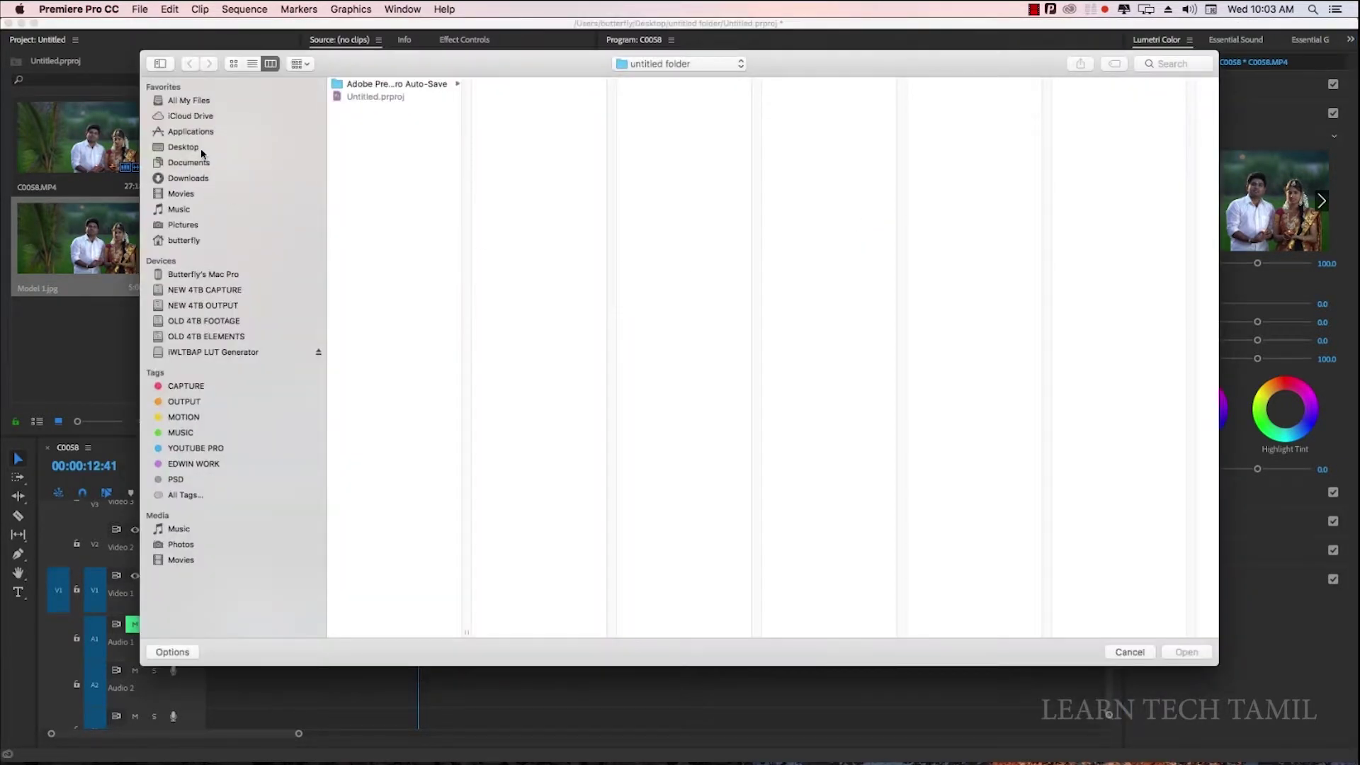
{"action": "left_click", "coordinate": [201, 148]}
{"action": "left_click", "coordinate": [382, 114]}
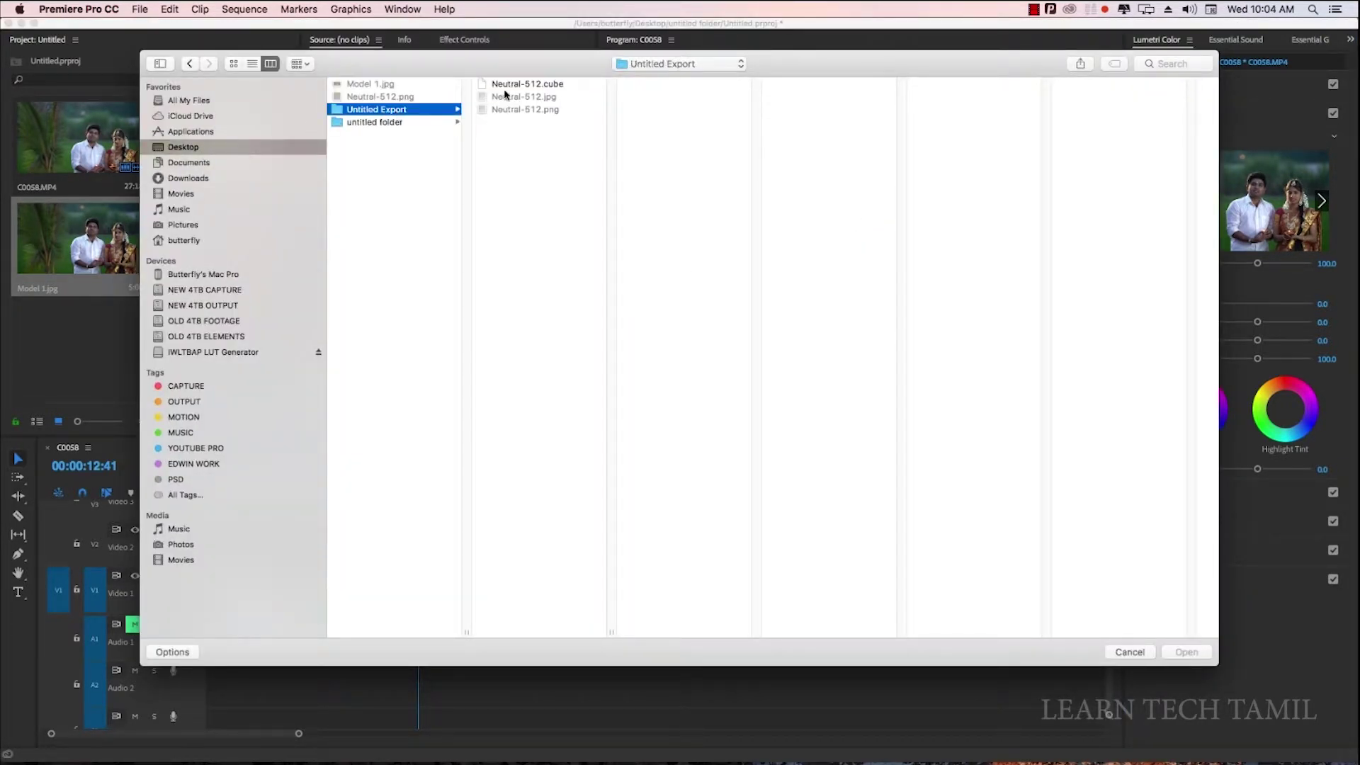
{"action": "left_click", "coordinate": [544, 85]}
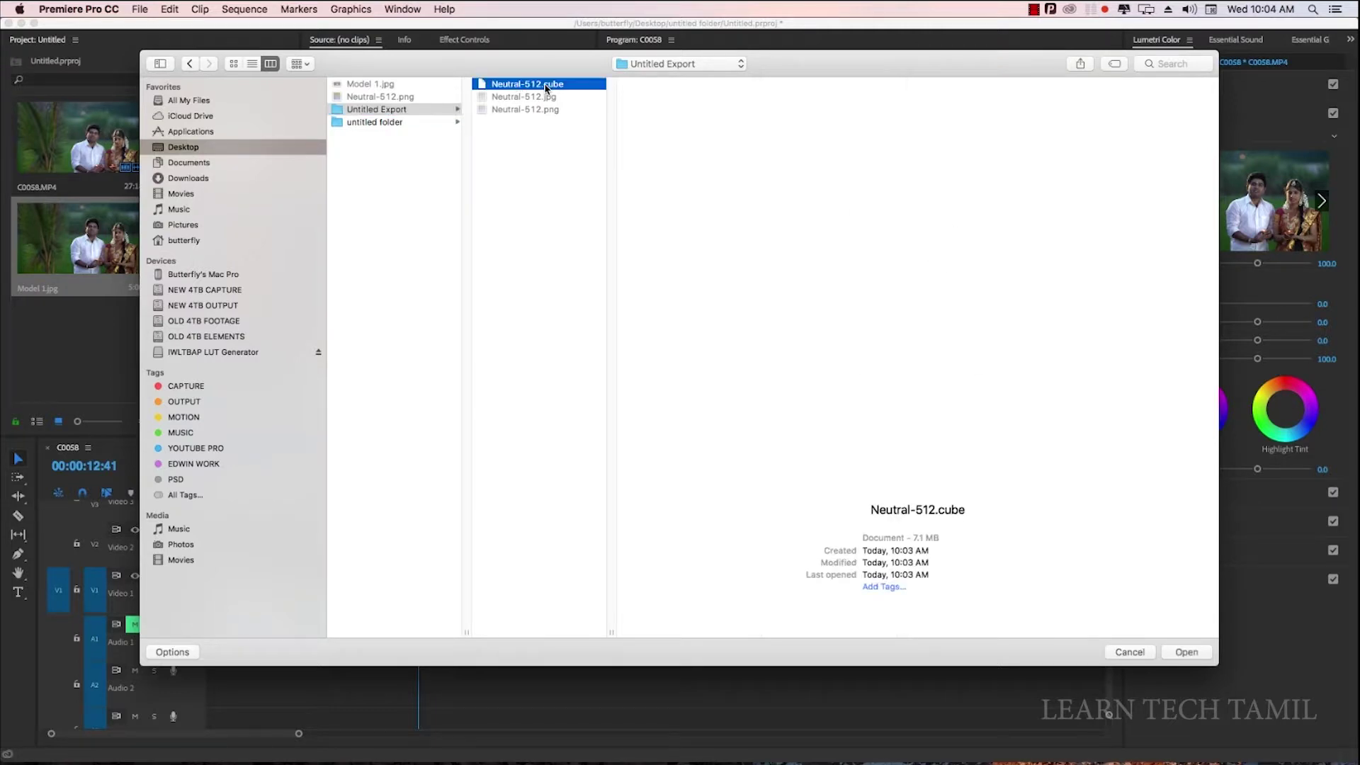
{"action": "left_click", "coordinate": [1194, 656]}
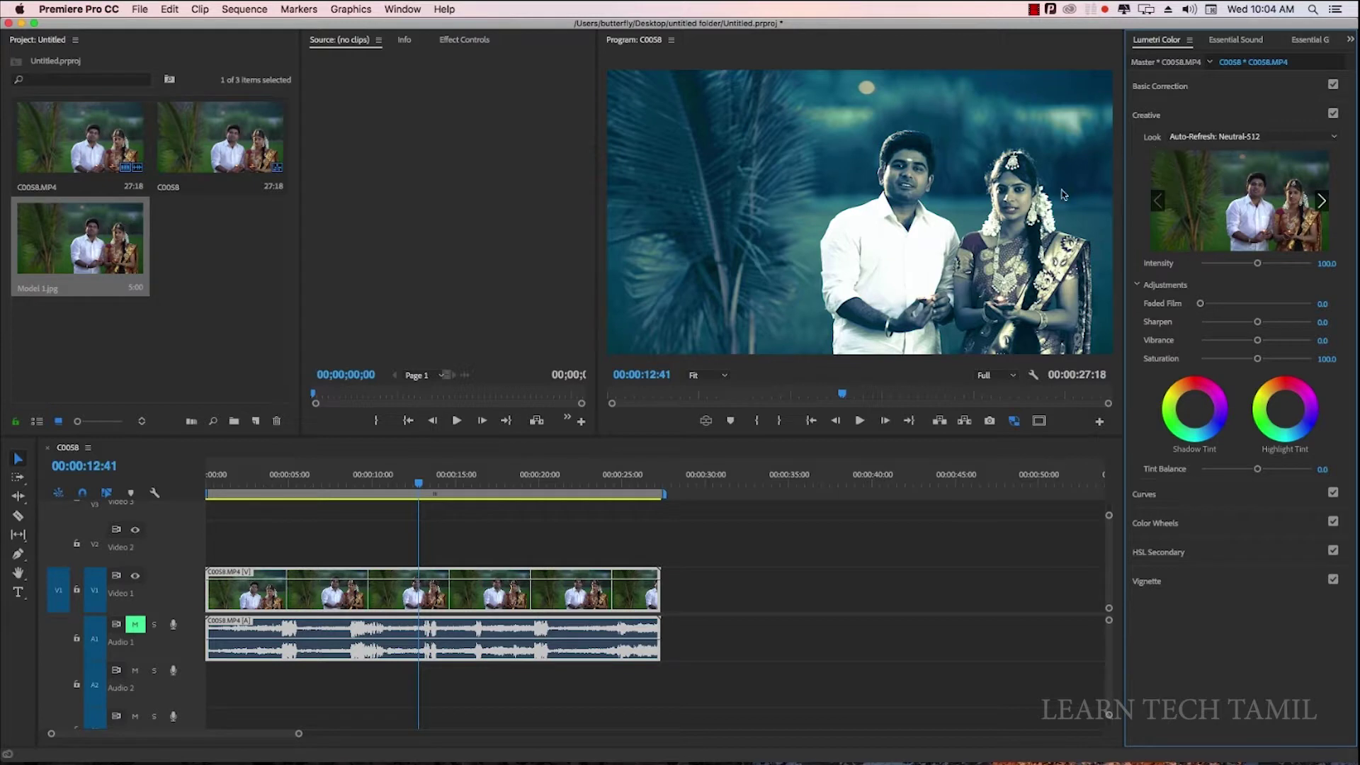
Lower the Creative look intensity to about 66 while scrubbing to review the teal grade.
{"action": "mouse_move", "coordinate": [372, 474]}
{"action": "left_mouse_down"}
{"action": "mouse_move", "coordinate": [592, 470]}
{"action": "mouse_move", "coordinate": [494, 474]}
{"action": "left_mouse_up"}
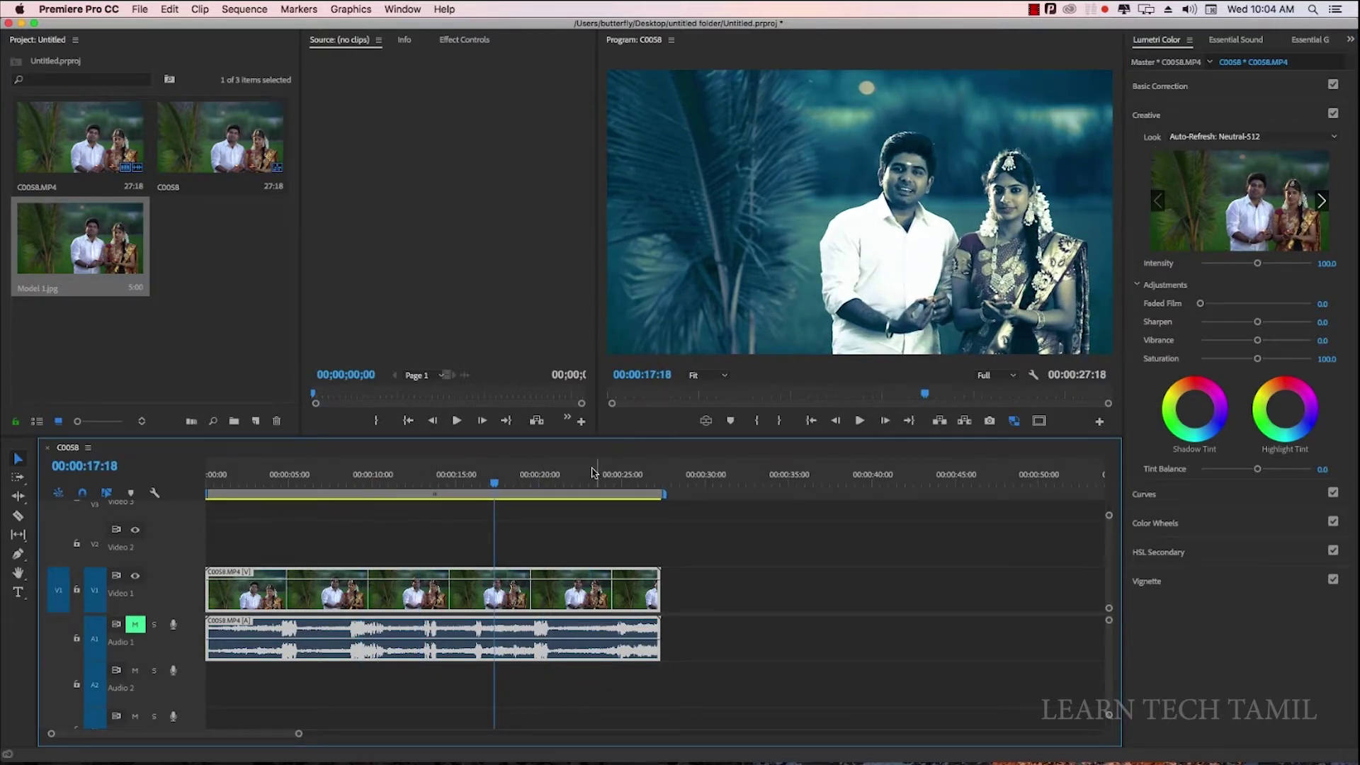
{"action": "mouse_move", "coordinate": [1257, 263]}
{"action": "left_mouse_down"}
{"action": "mouse_move", "coordinate": [1222, 269]}
{"action": "mouse_move", "coordinate": [1339, 265]}
{"action": "mouse_move", "coordinate": [1253, 265]}
{"action": "left_mouse_up"}
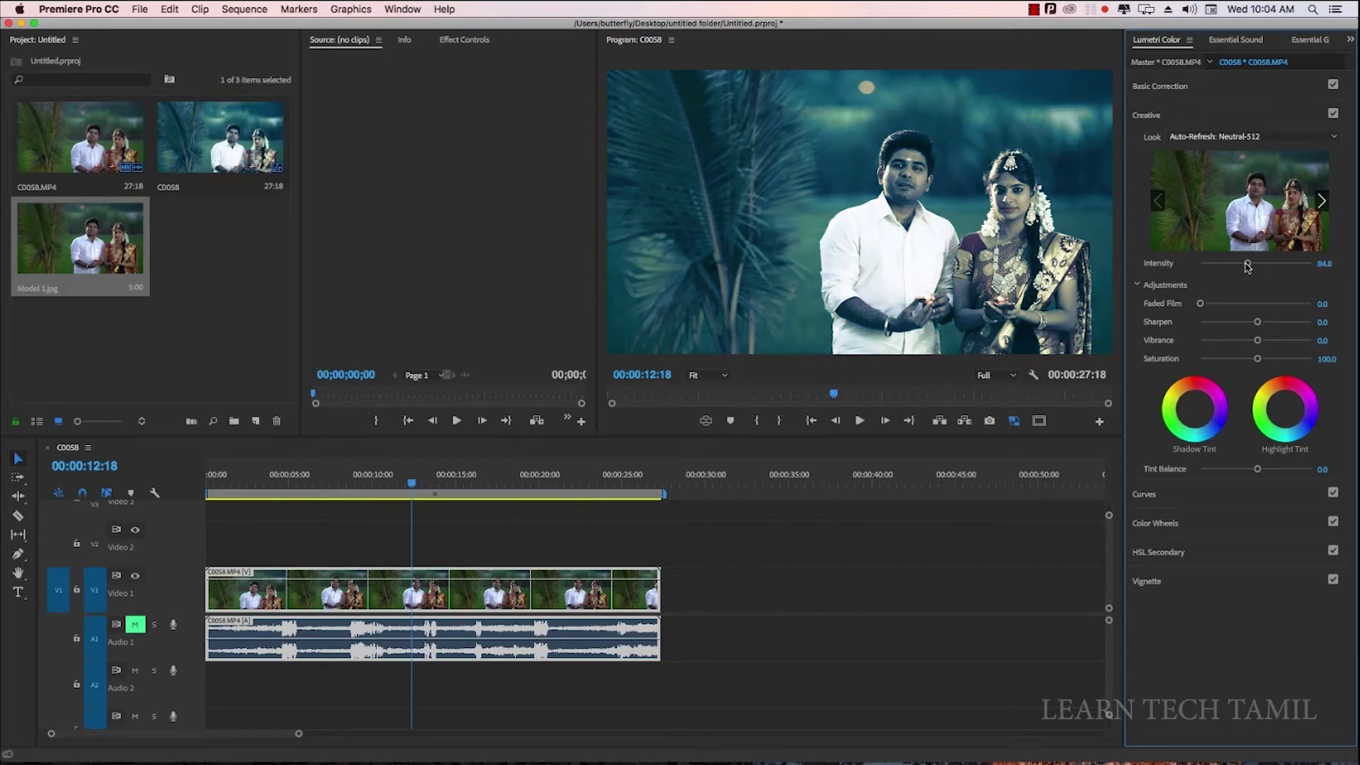
{"action": "left_click_drag", "start_coordinate": [1253, 265], "coordinate": [1248, 265]}
{"action": "mouse_move", "coordinate": [412, 483]}
{"action": "left_mouse_down"}
{"action": "mouse_move", "coordinate": [341, 483]}
{"action": "mouse_move", "coordinate": [387, 505]}
{"action": "left_mouse_up"}
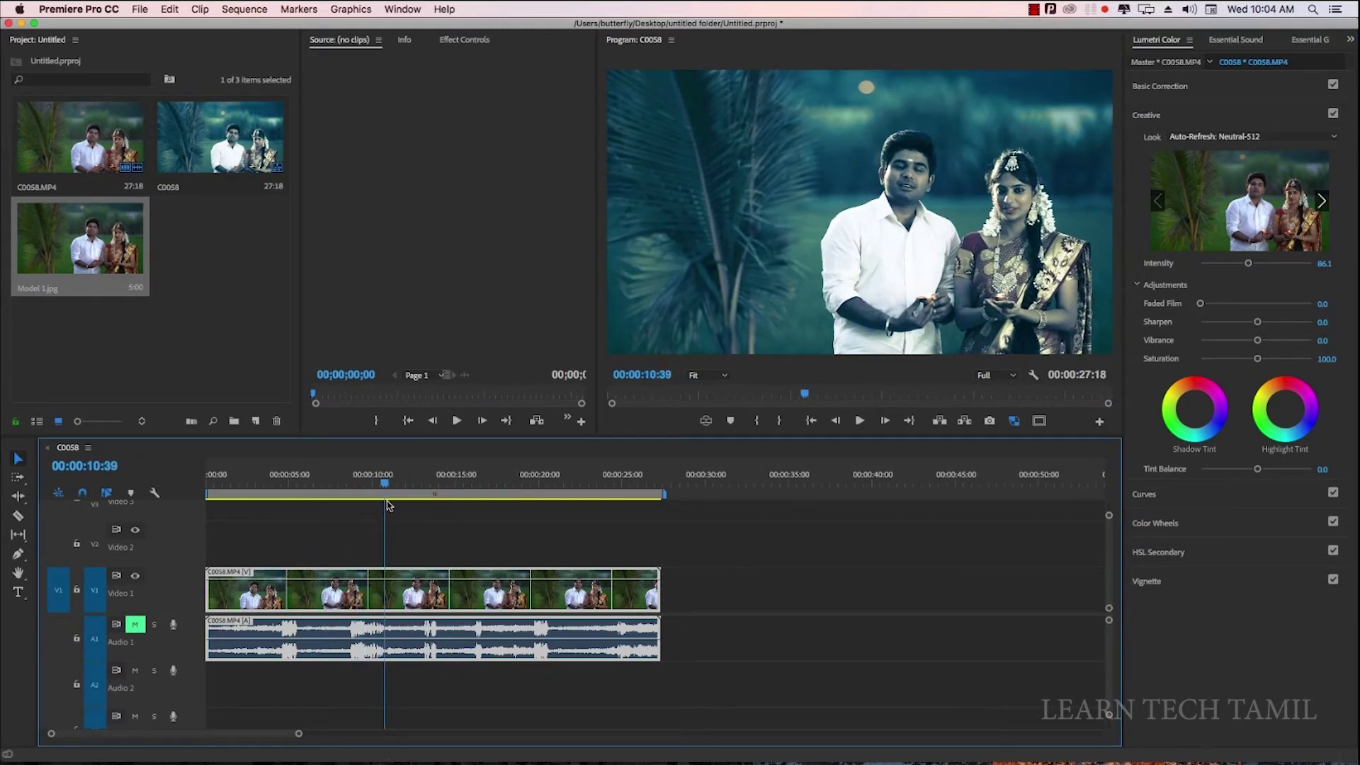
{"action": "left_click_drag", "start_coordinate": [388, 504], "coordinate": [380, 488]}
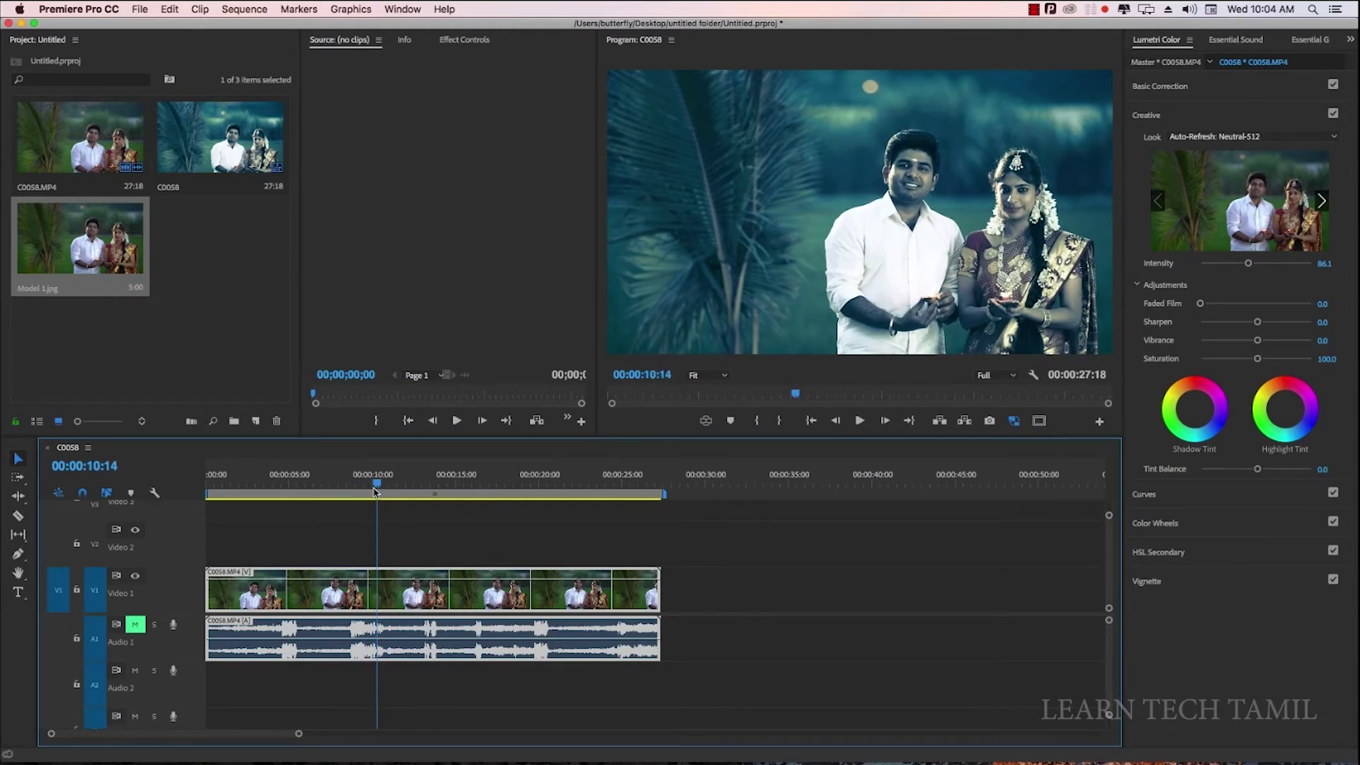